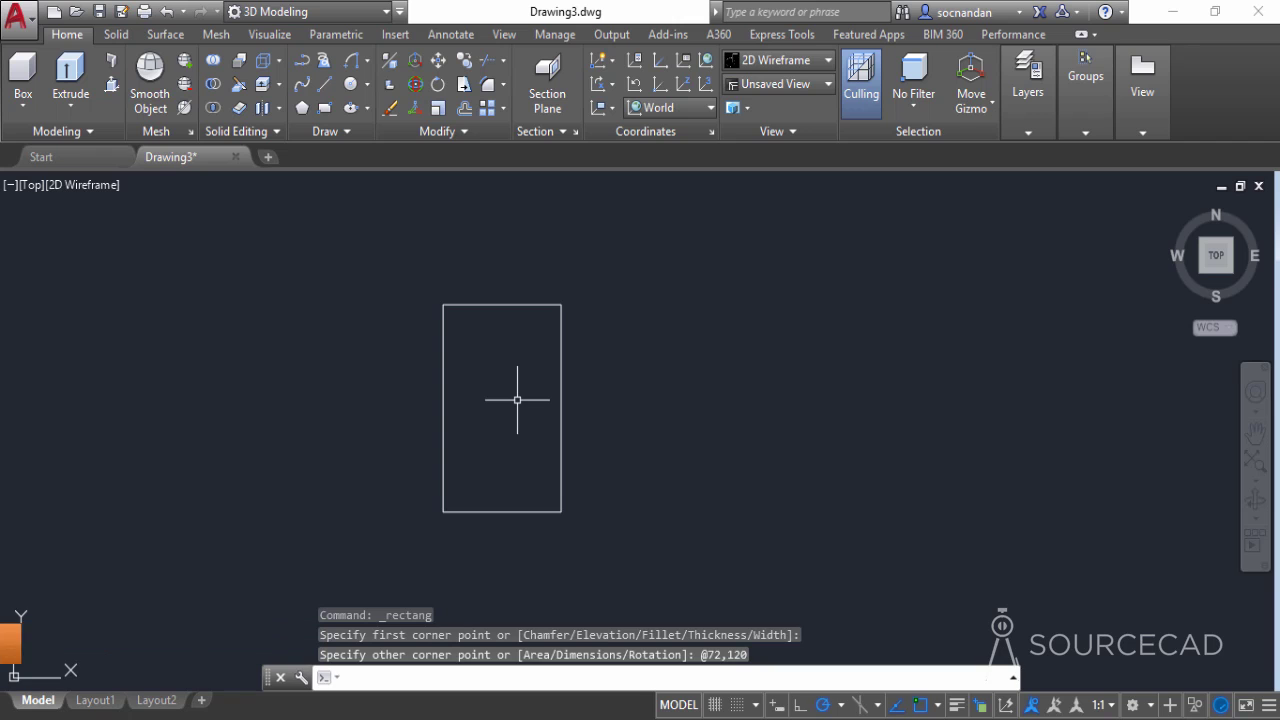
Draw a circle of diameter 25 centred on the midpoint of the rectangle's upper edge
middle_drag(517, 400, 596, 400)
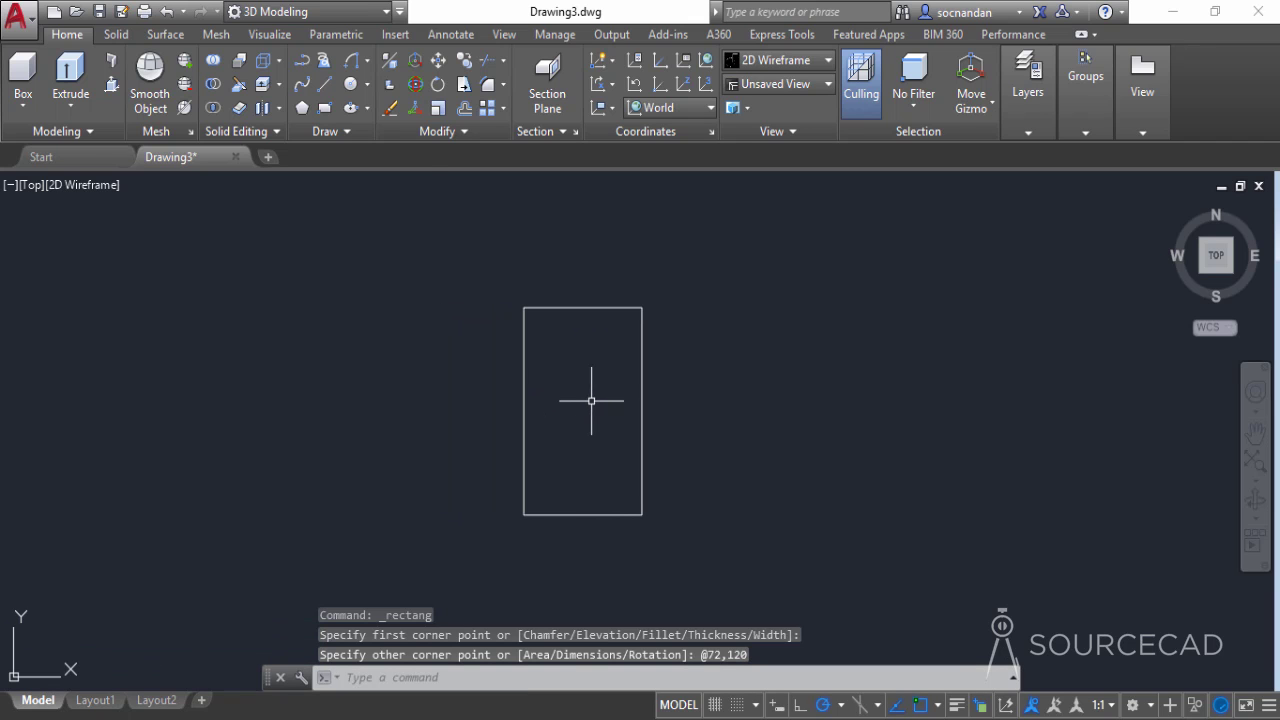
click(350, 86)
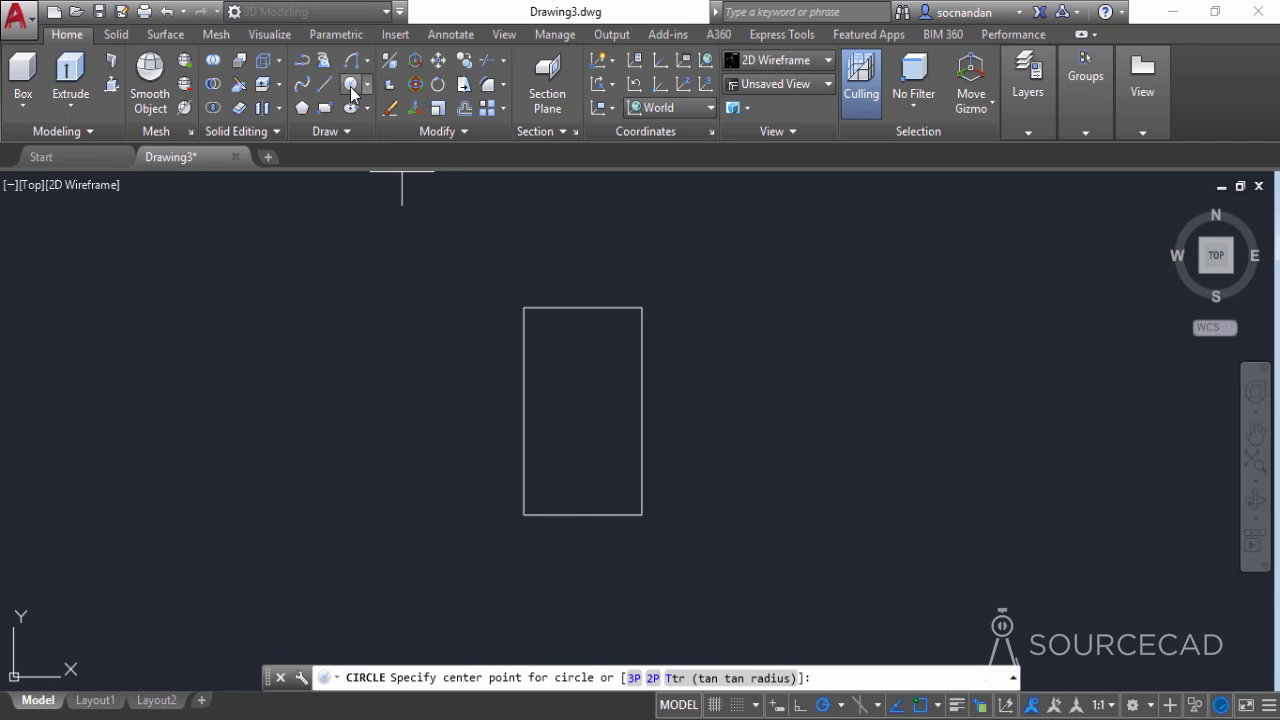
click(583, 307)
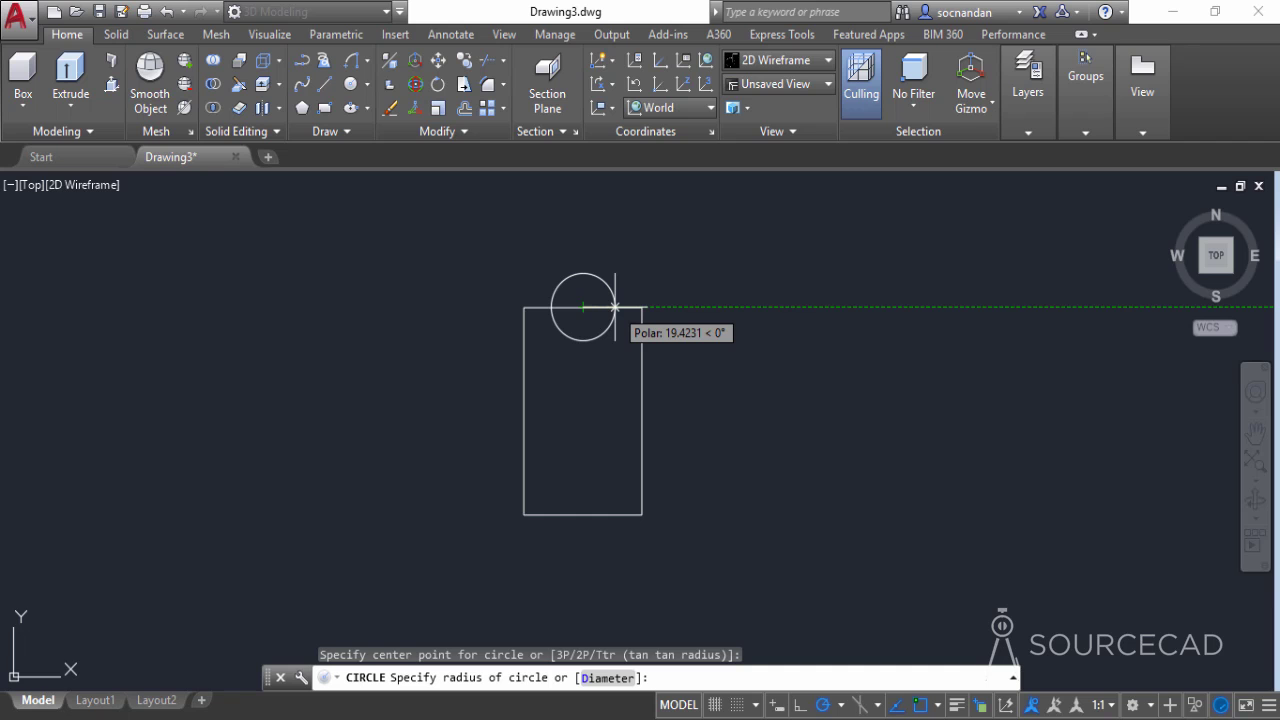
text(d)
key(Return)
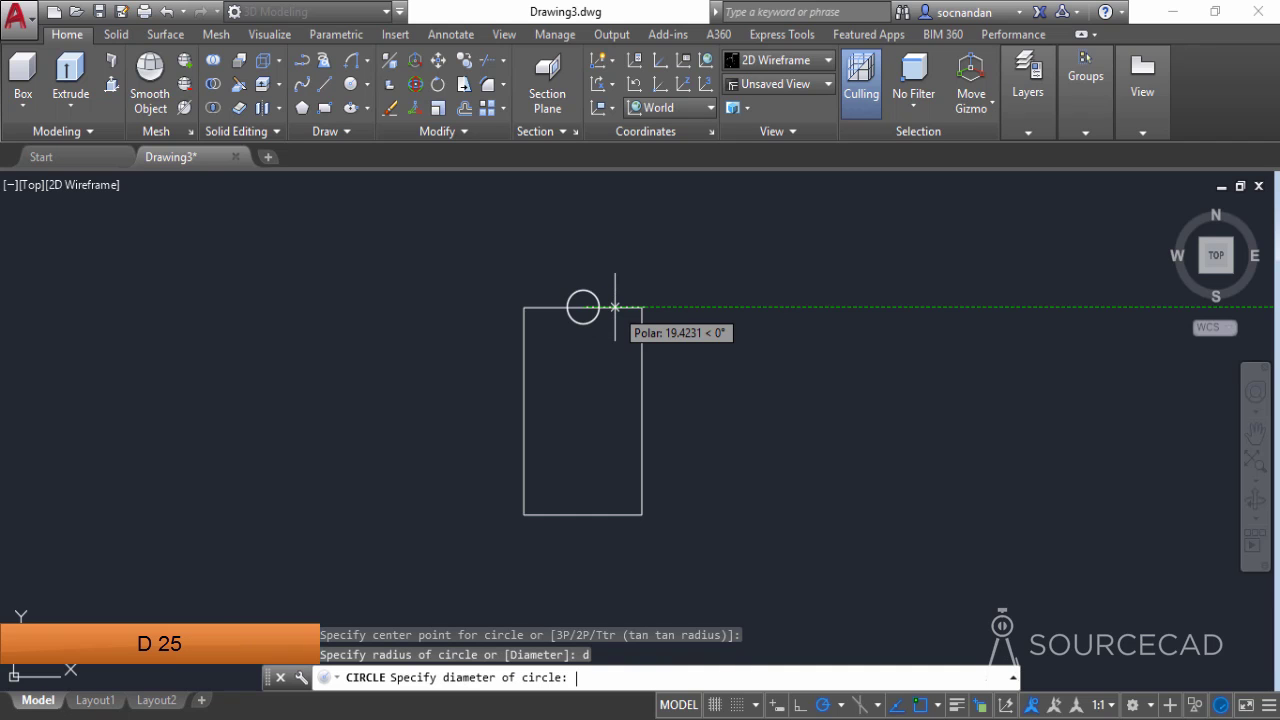
text(25)
key(Return)
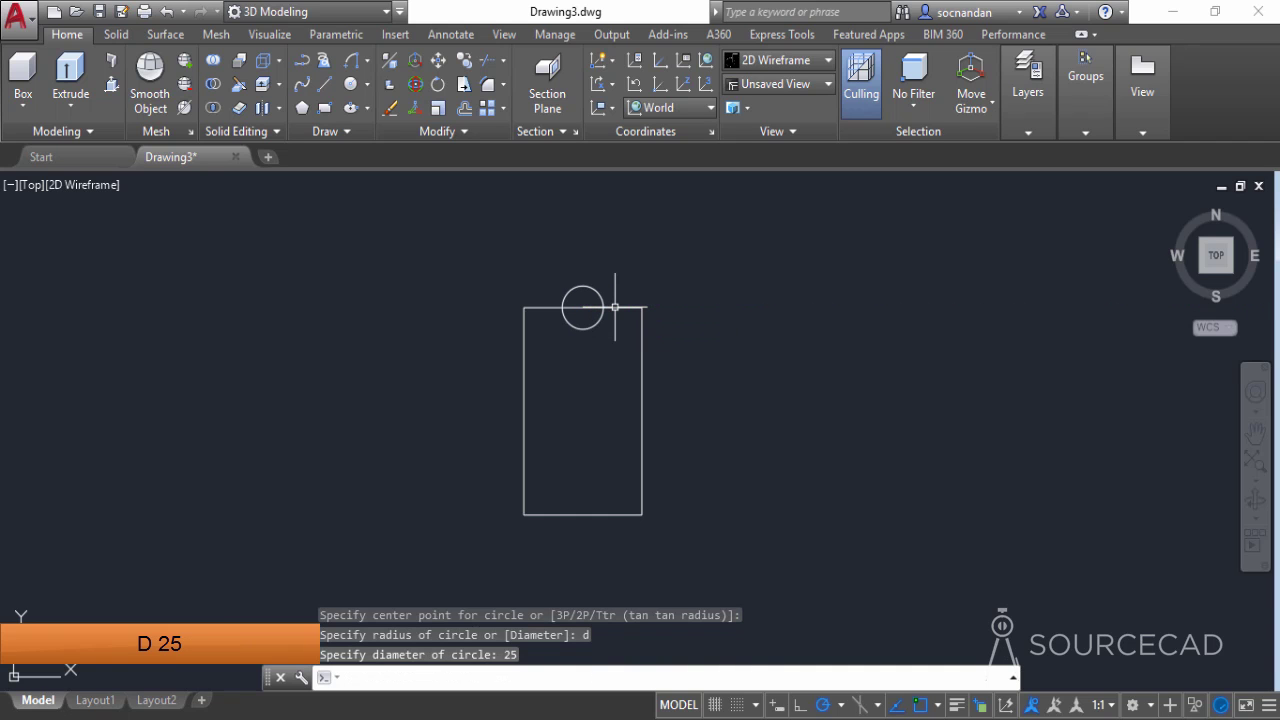
Draw a concentric circle of radius 36 around the diameter 25 circle
key(Return)
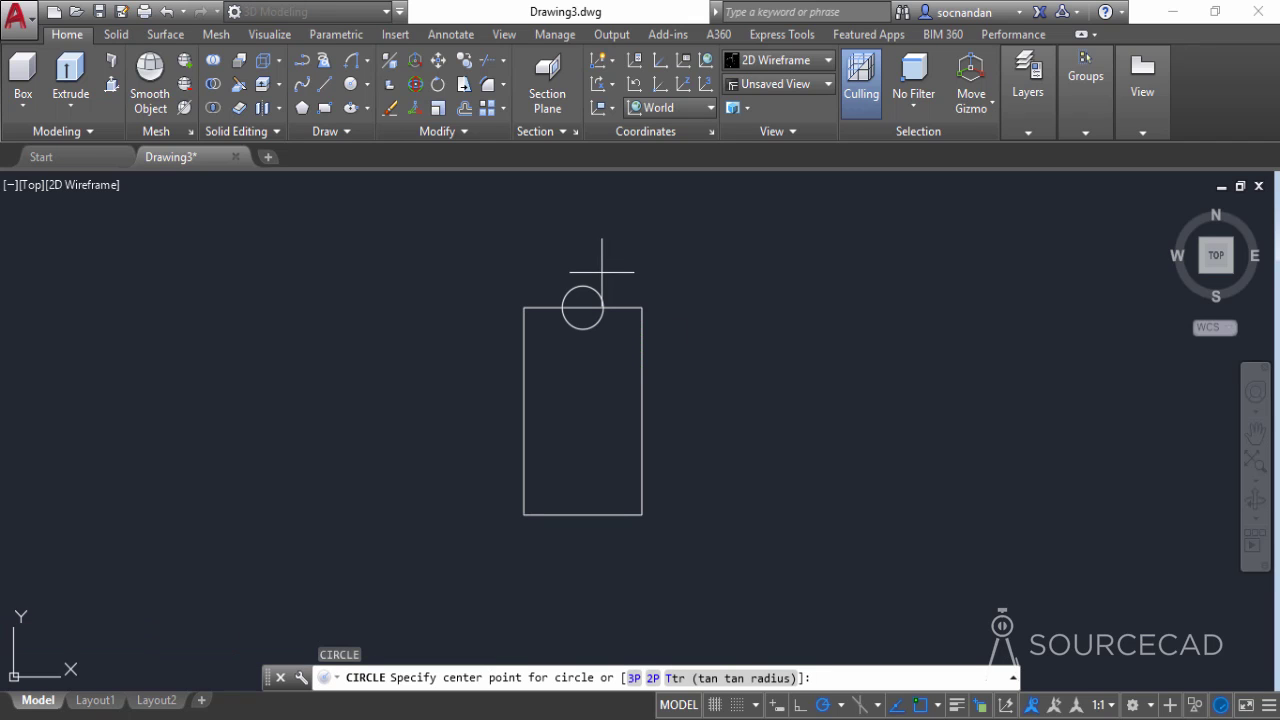
click(582, 309)
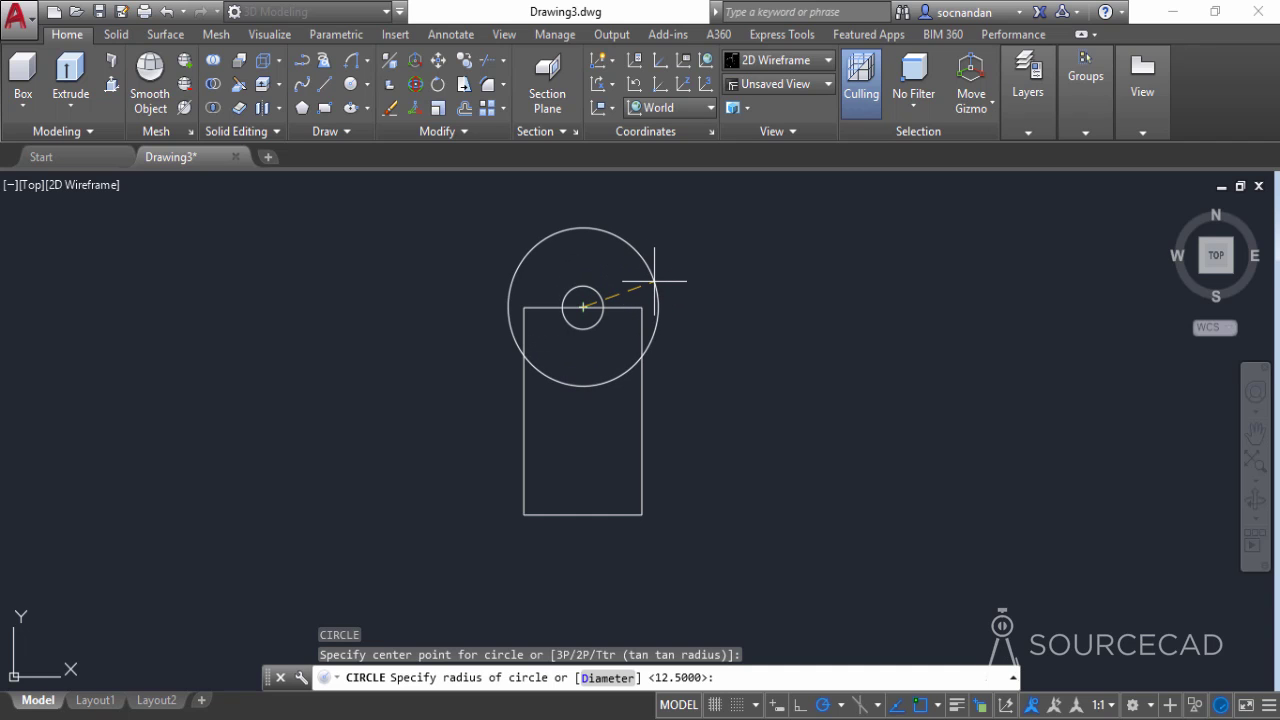
text(36)
key(Return)
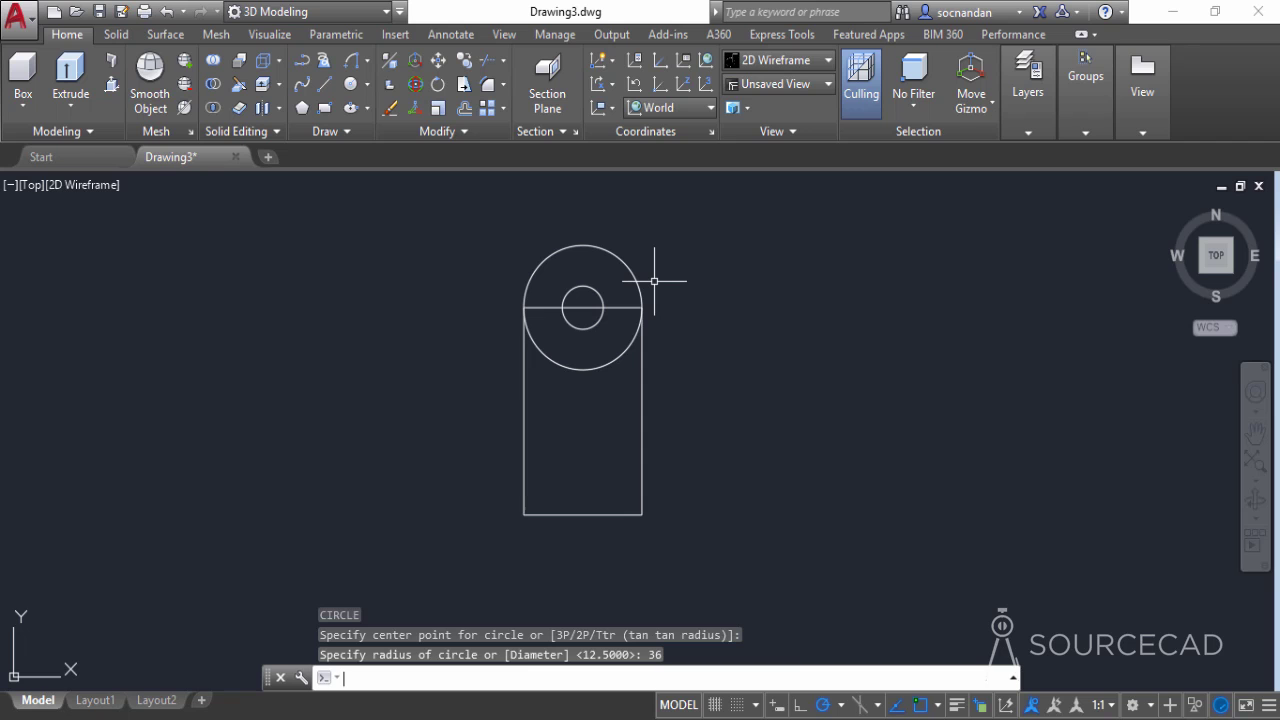
Add another circle of radius 30 on the same centre at the rectangle's upper edge
key(Return)
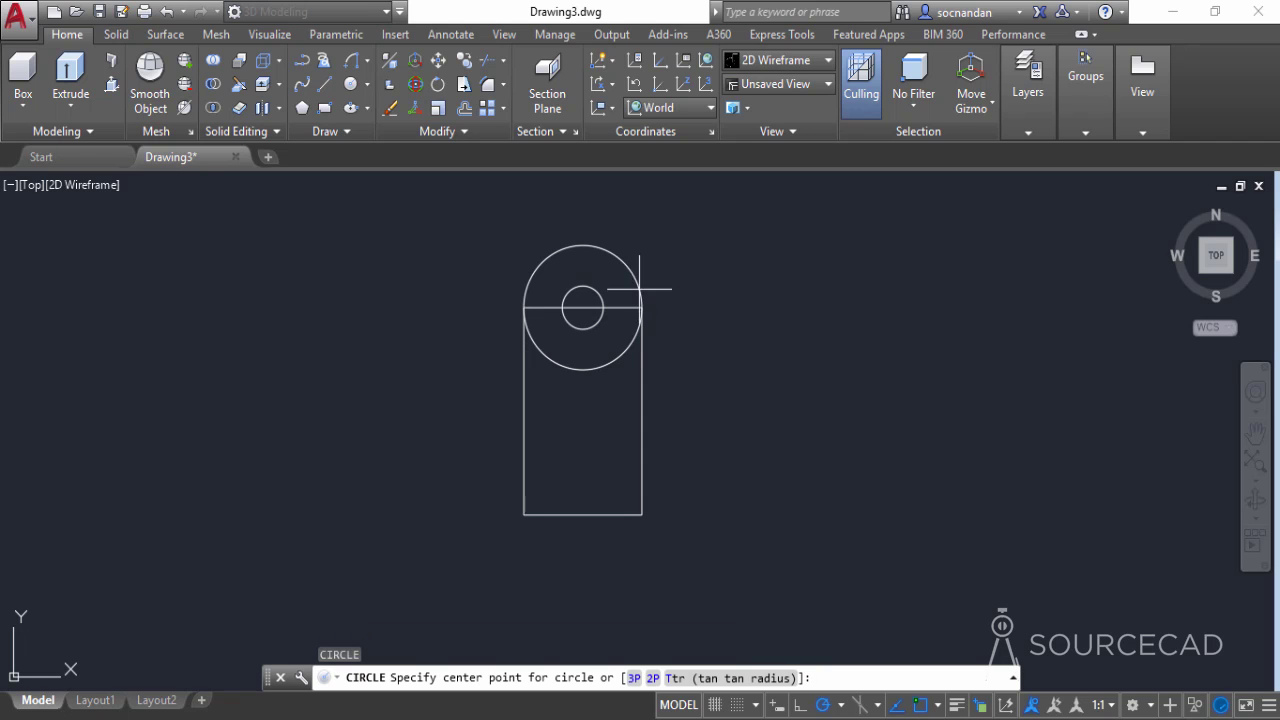
click(583, 308)
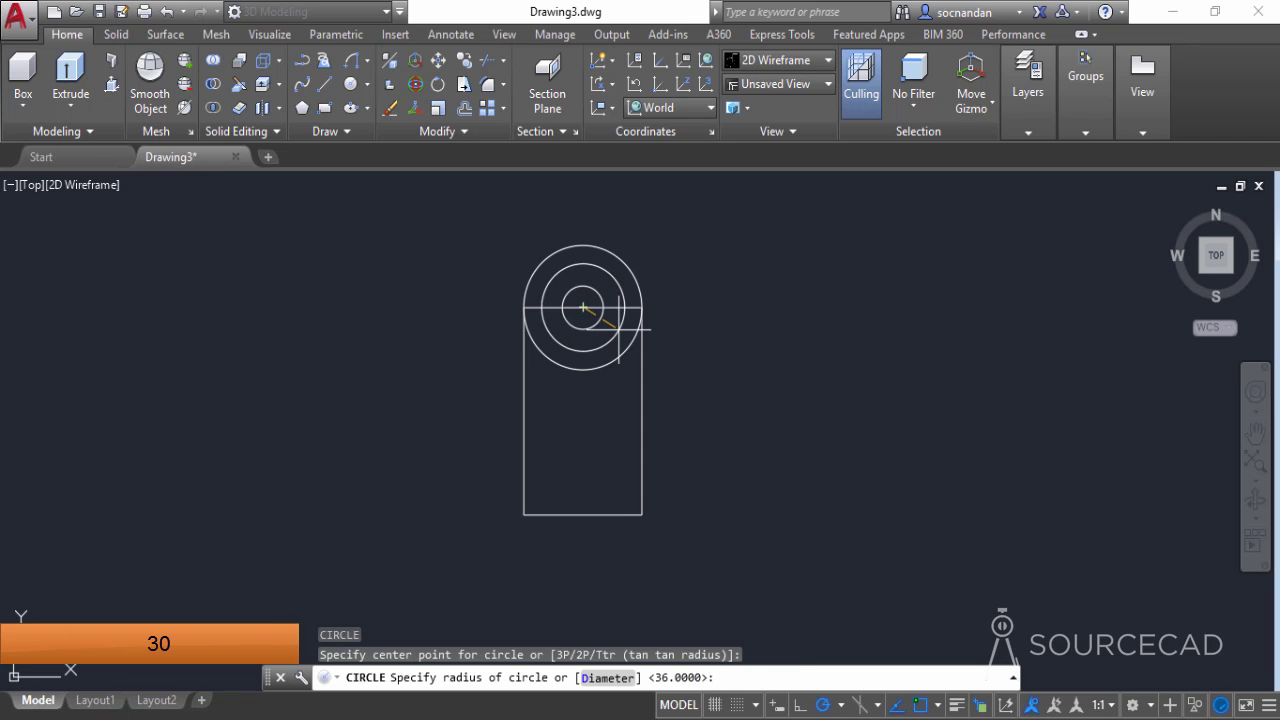
text(30)
key(Return)
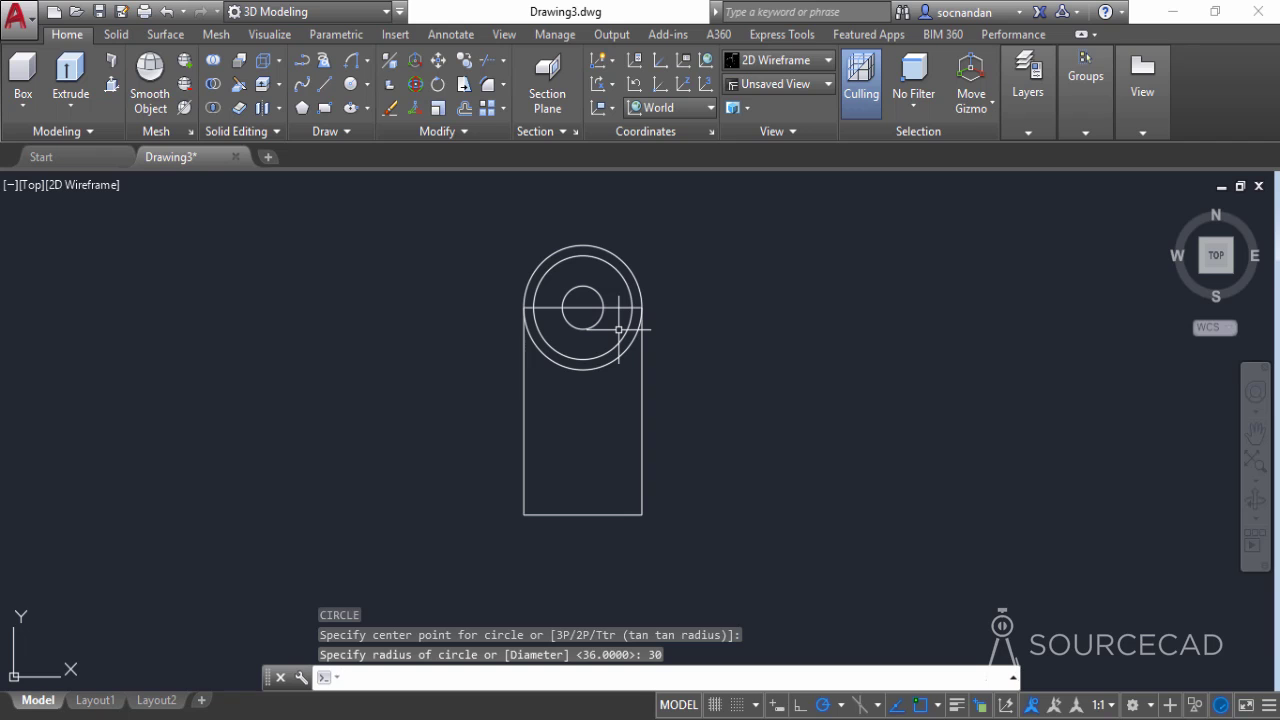
Trim away the lower half of the radius 36 circle and the rectangle's upper edge, leaving a rounded end
click(484, 62)
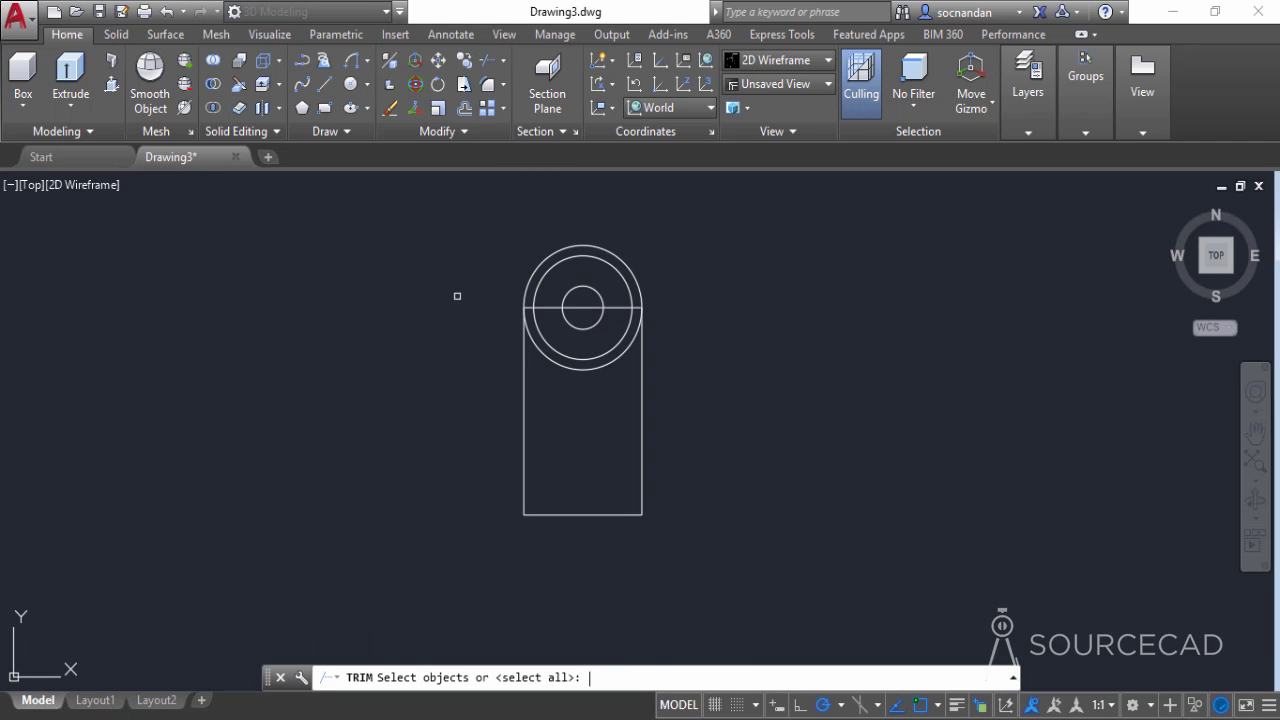
key(Return)
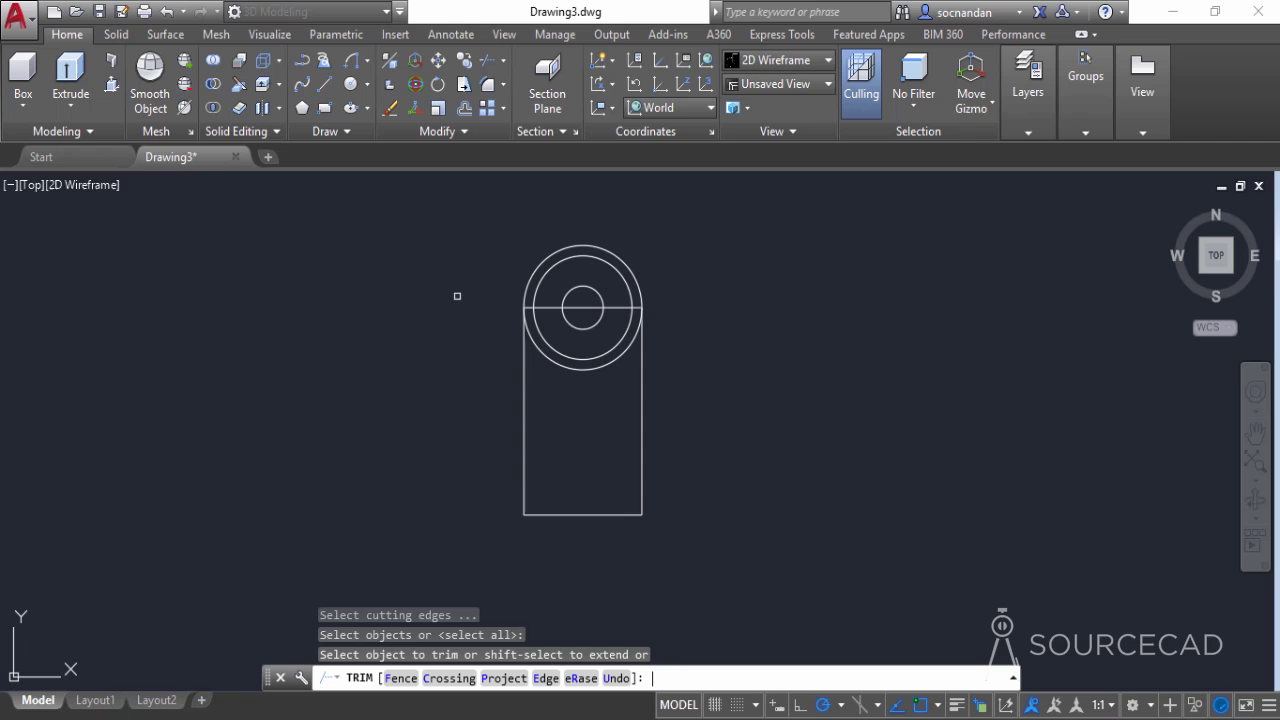
click(558, 364)
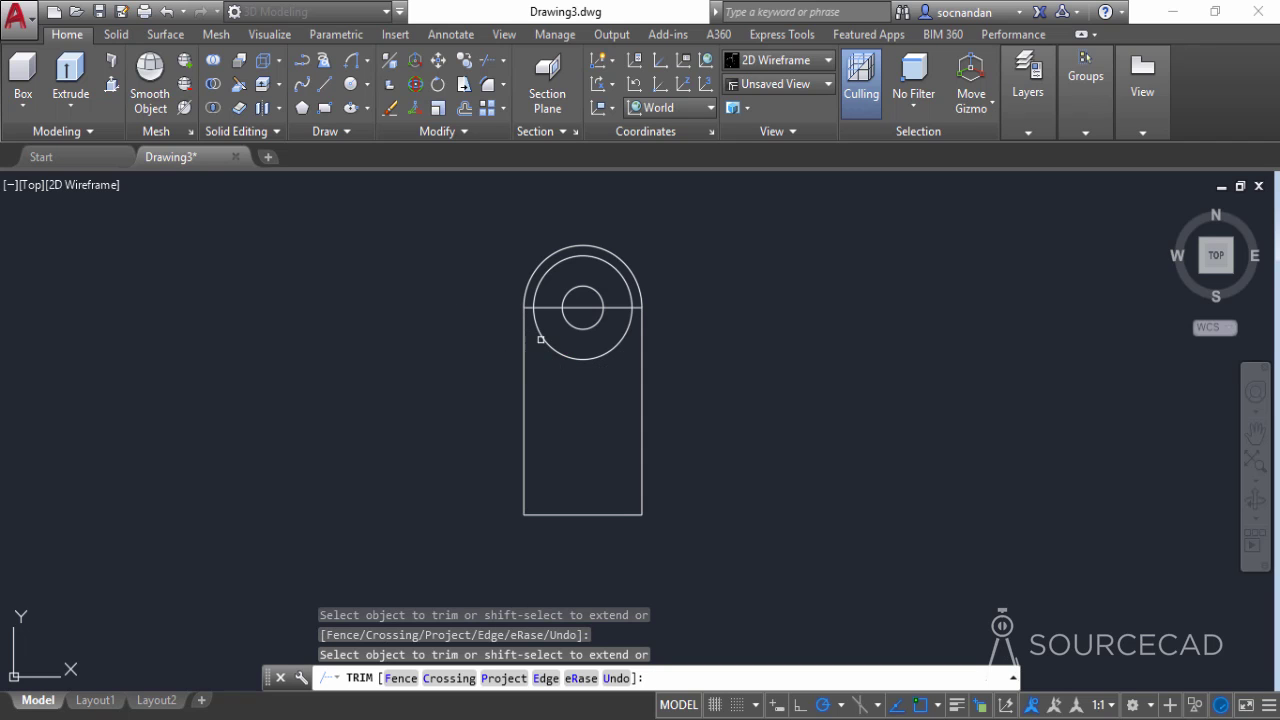
scroll(527, 305, up, 5)
click(530, 316)
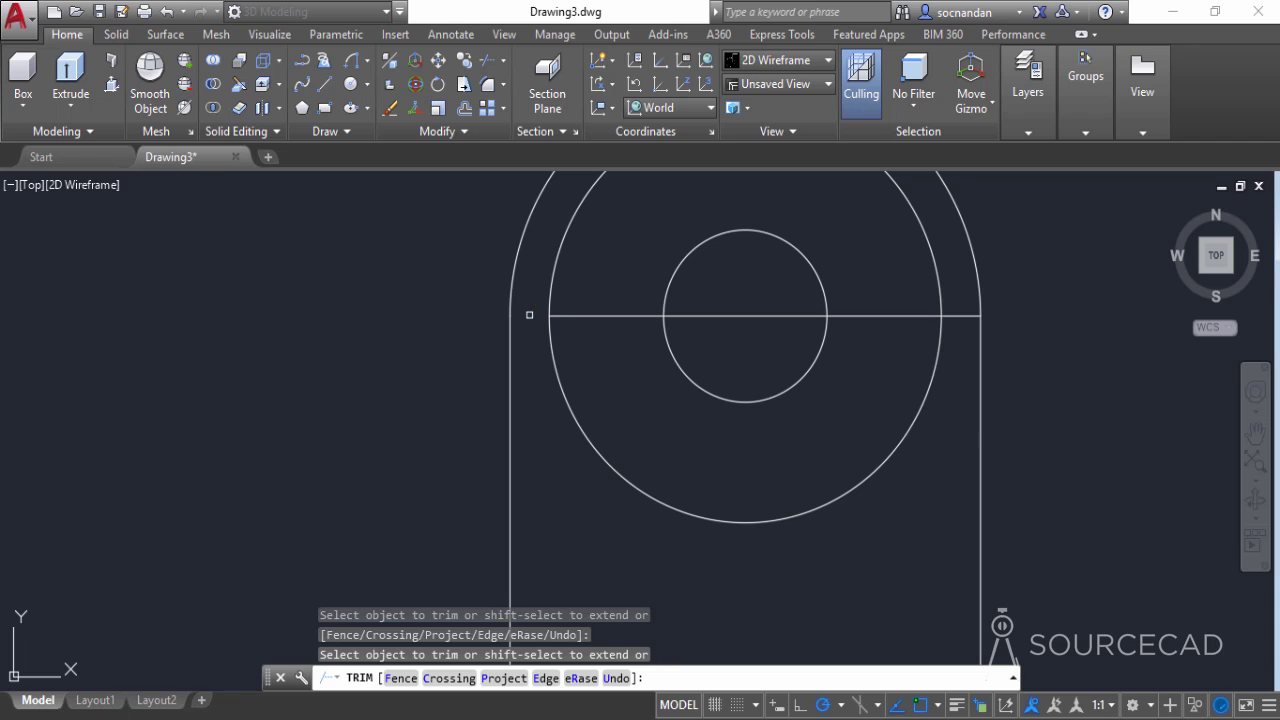
click(583, 317)
click(722, 316)
click(866, 316)
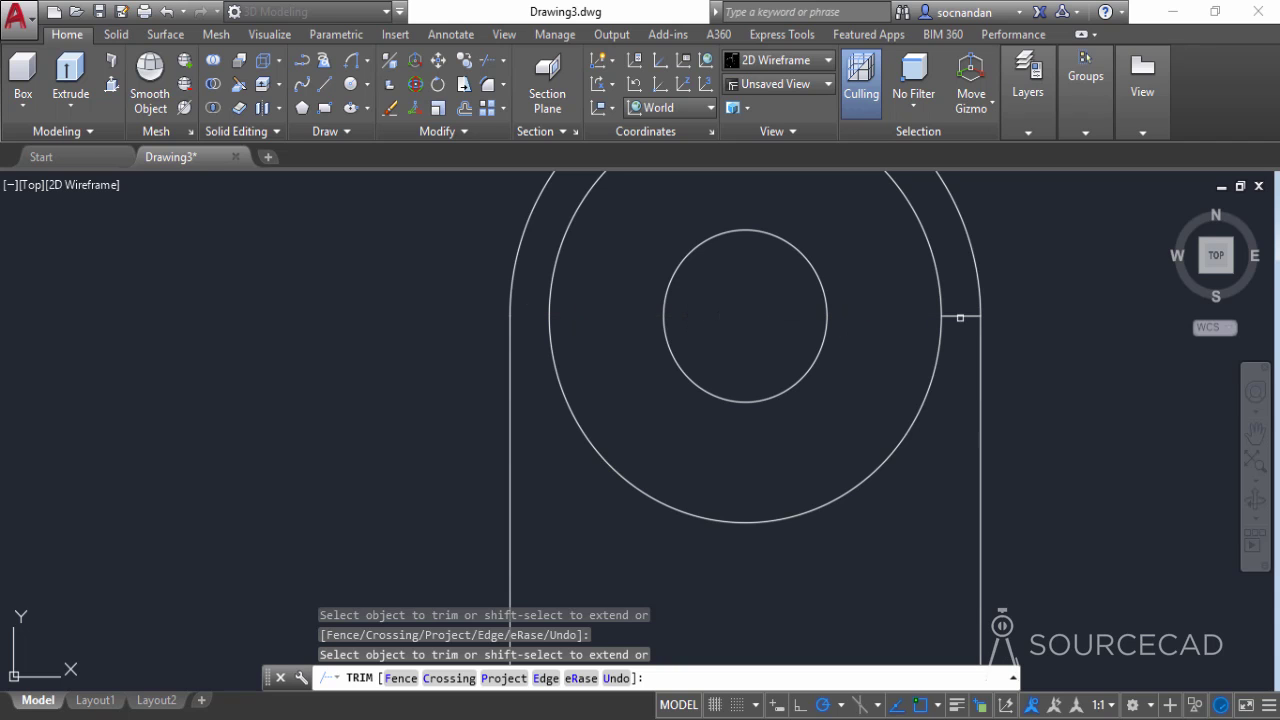
scroll(880, 320, down, 5)
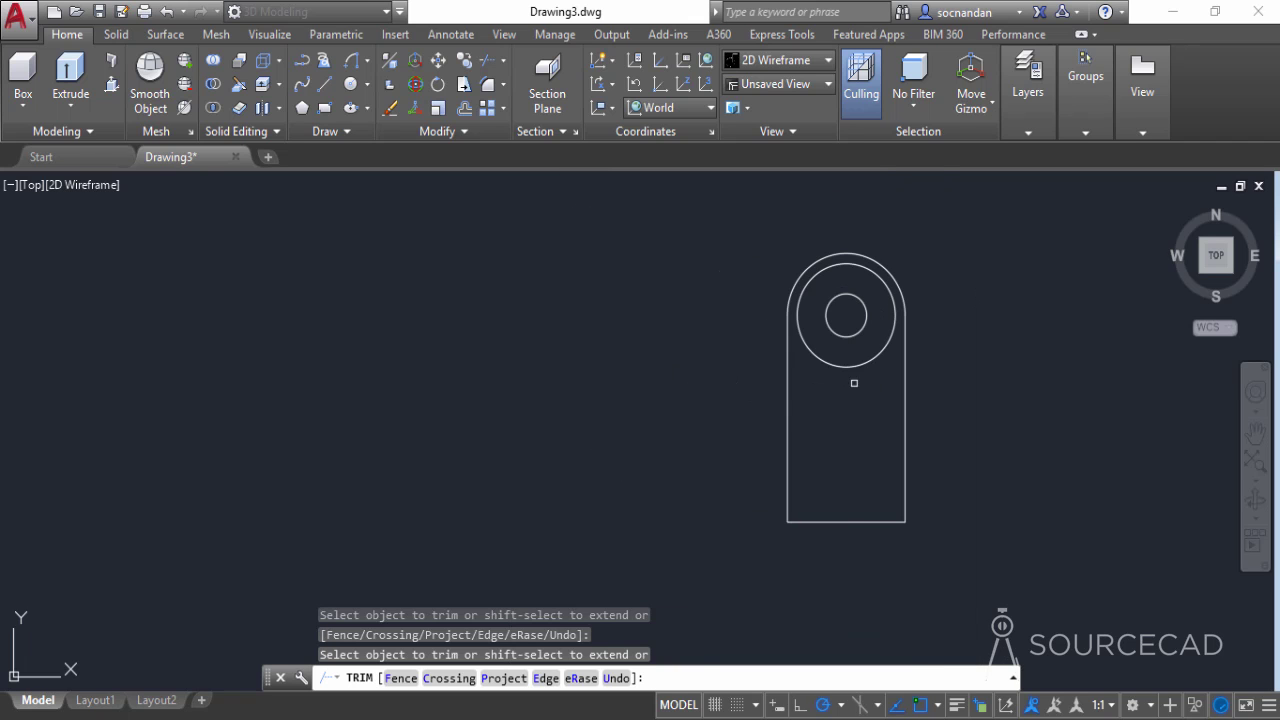
right_click(700, 344)
click(718, 360)
Mirror the two circles and the outer arc across the line joining the midpoints of the rectangle's long sides, keeping the originals
middle_drag(746, 366, 514, 374)
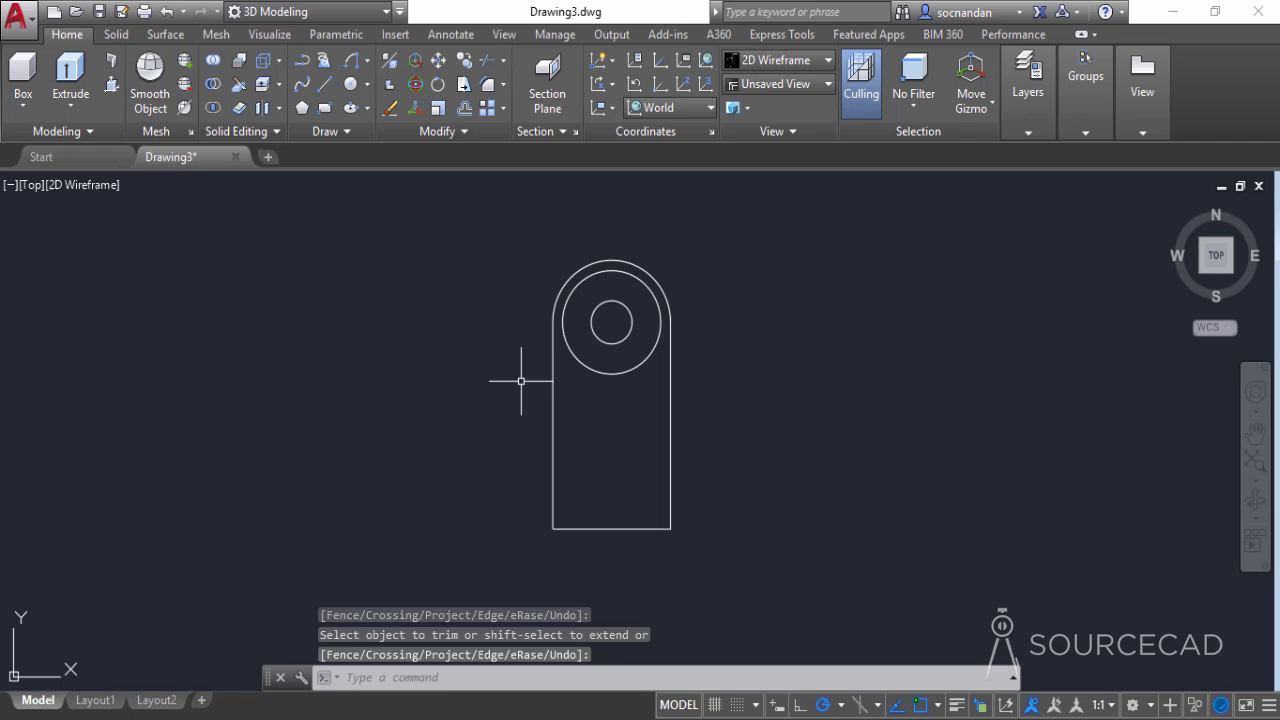
click(580, 362)
click(594, 327)
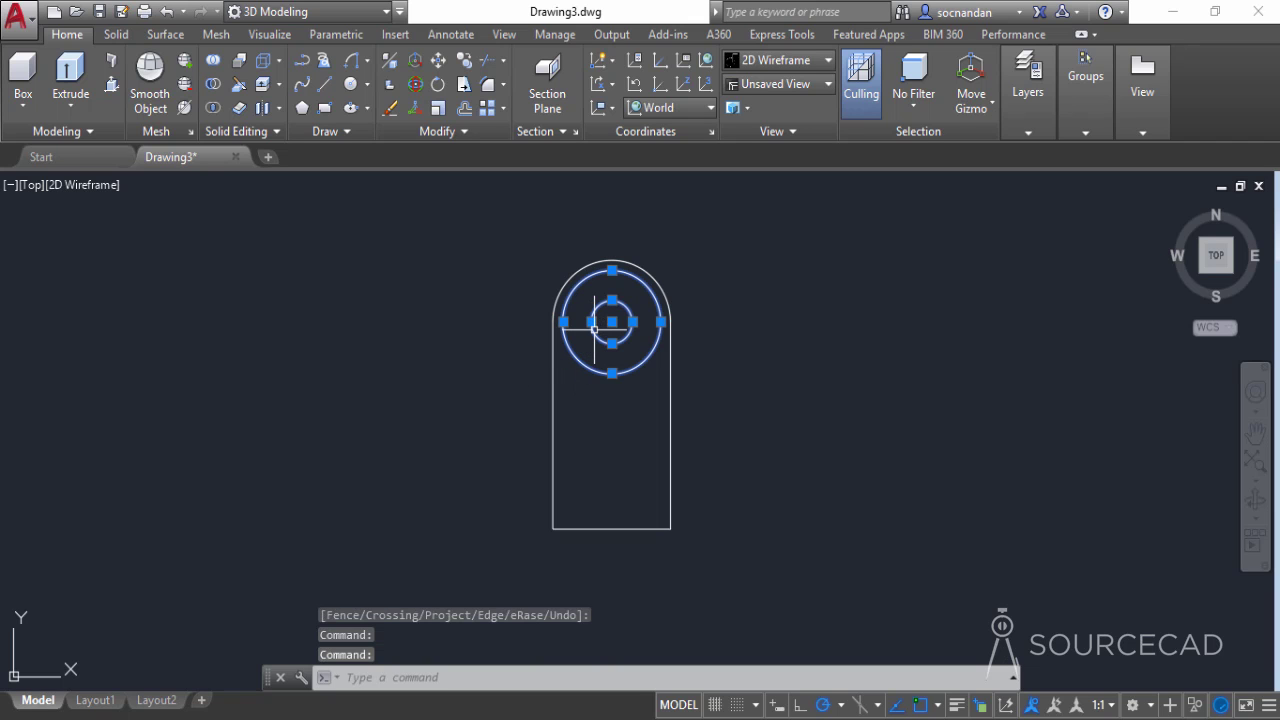
click(648, 272)
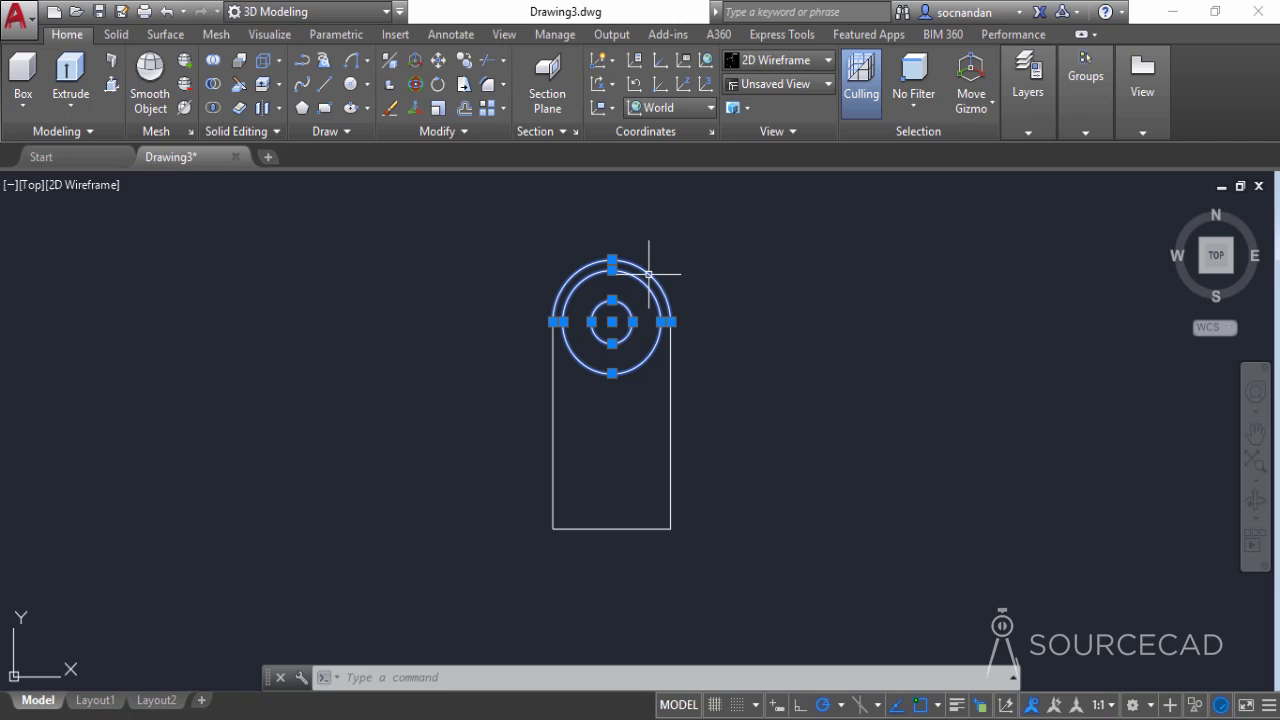
click(456, 131)
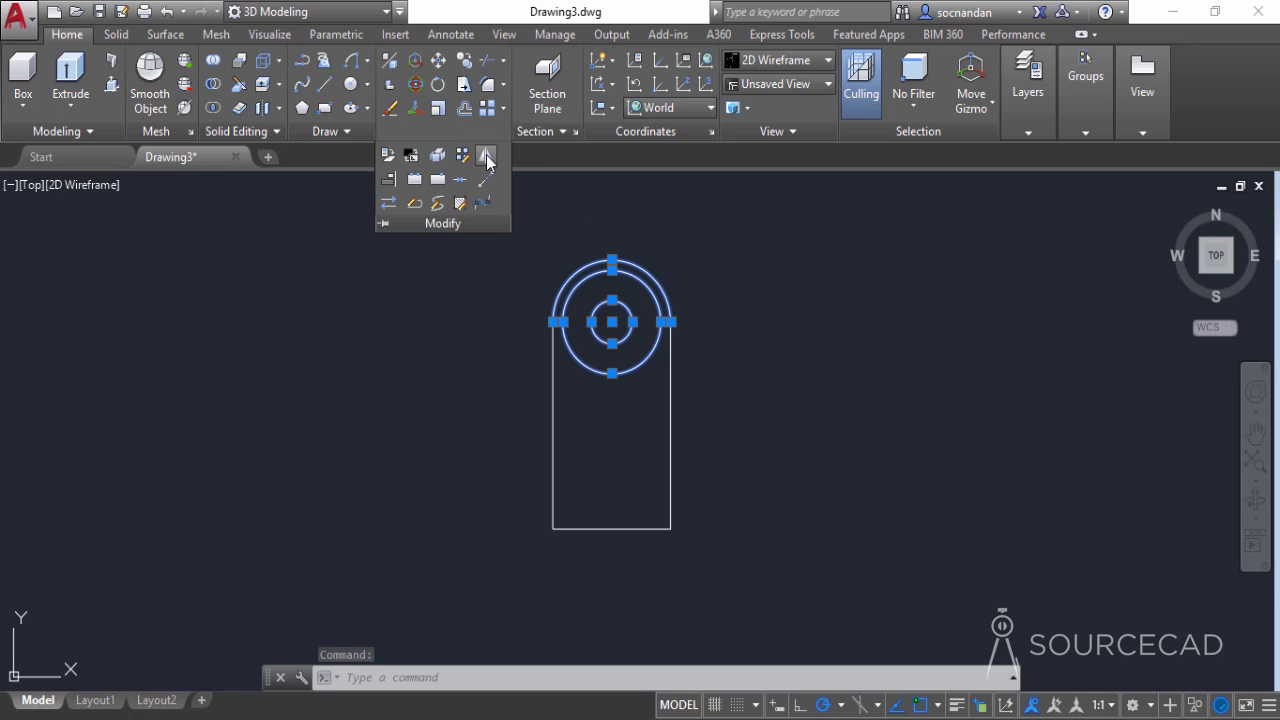
click(485, 157)
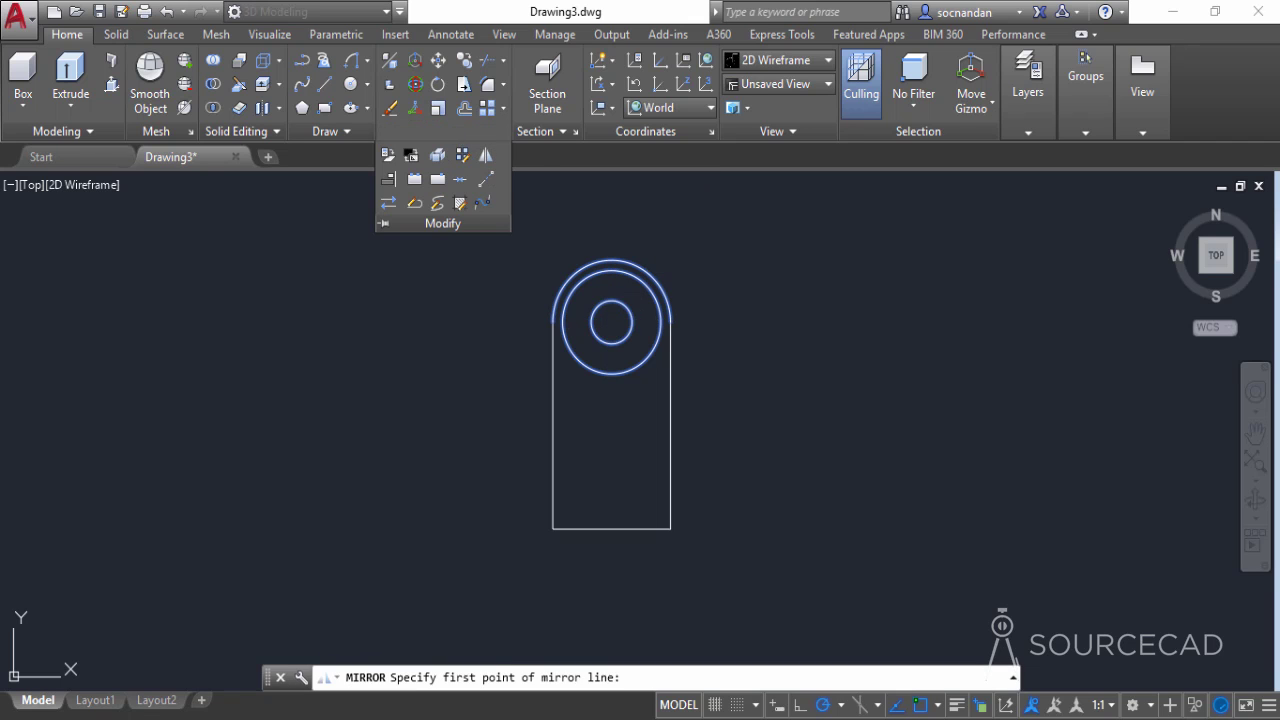
click(552, 425)
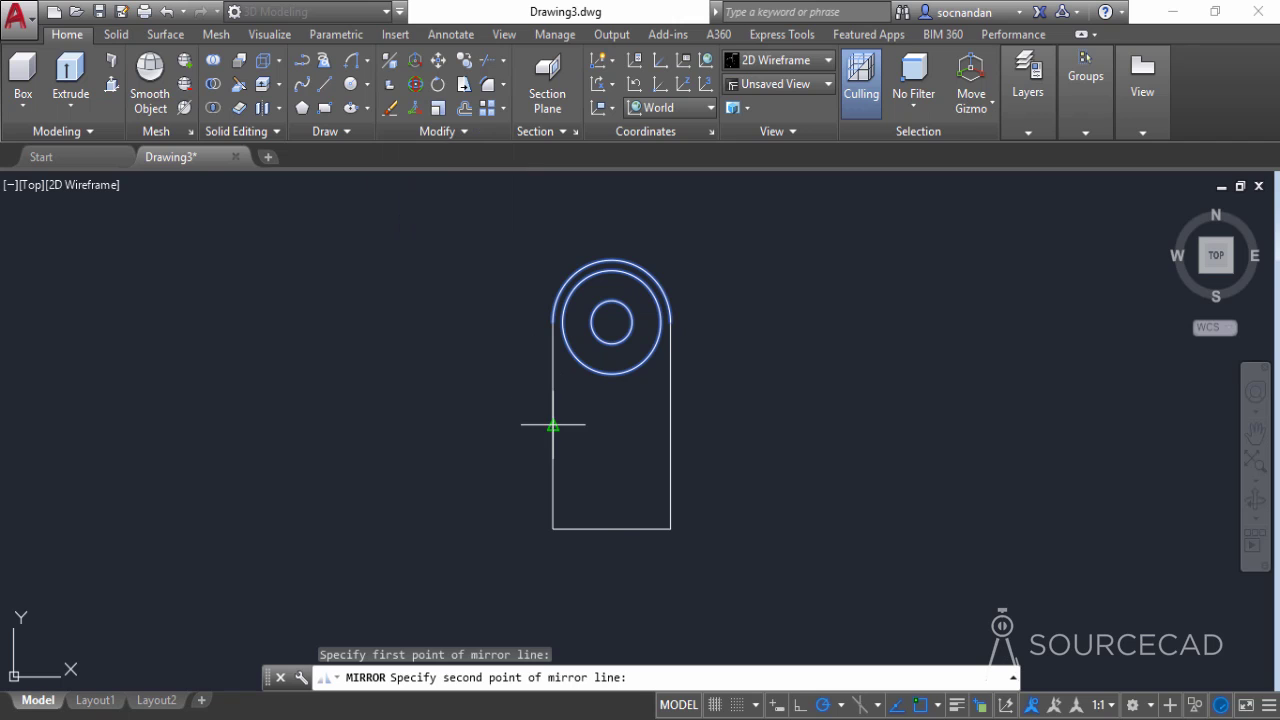
click(670, 425)
key(Return)
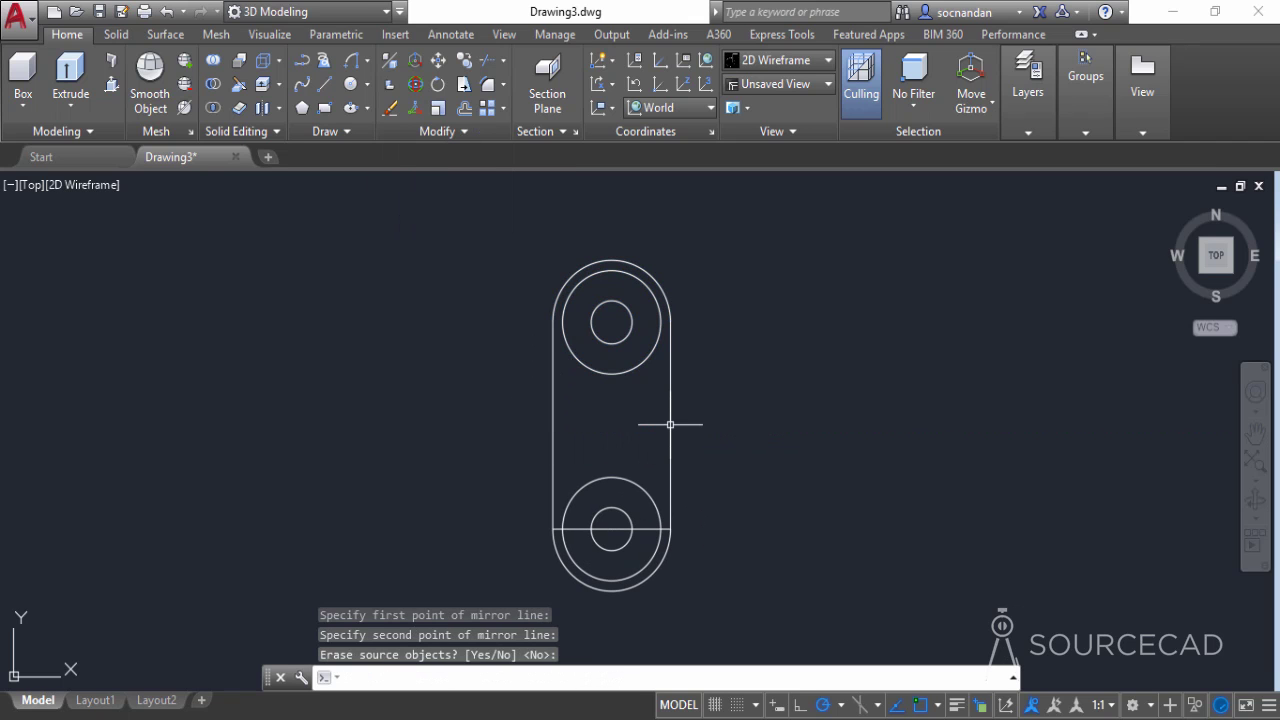
Trim away all segments of the rectangle's lower edge that cross the mirrored circles
middle_drag(501, 509, 500, 466)
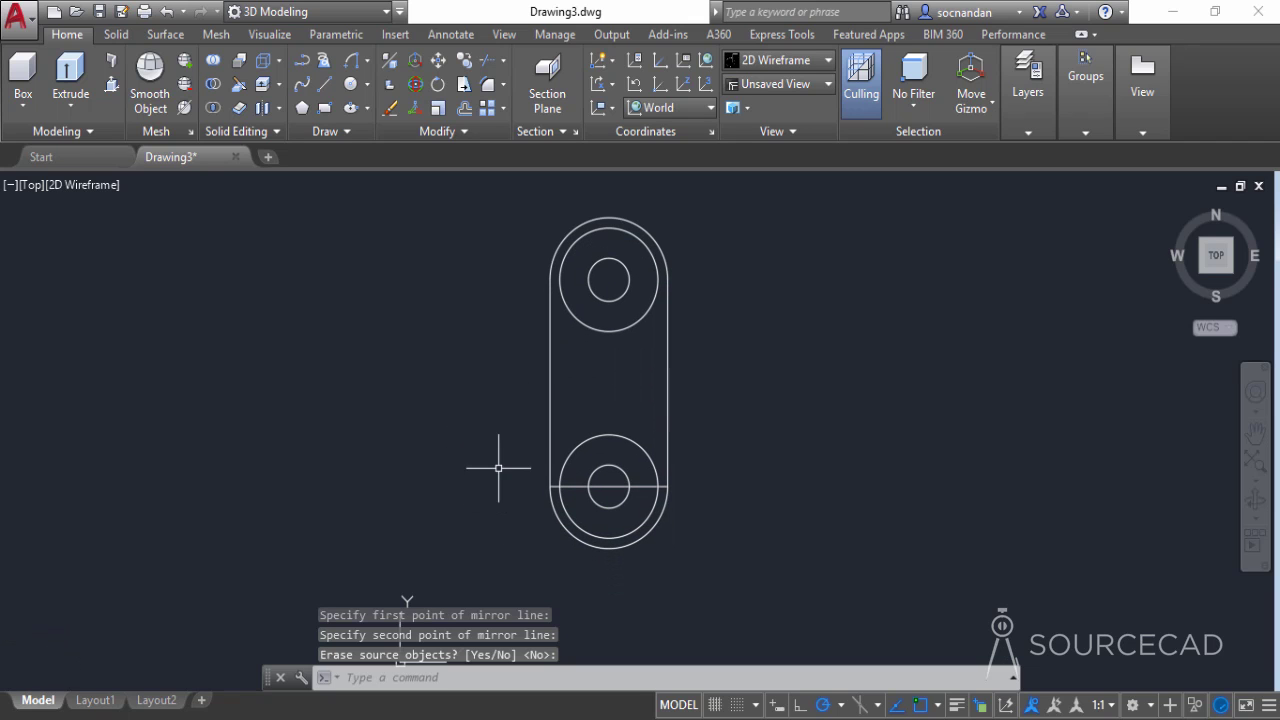
click(487, 61)
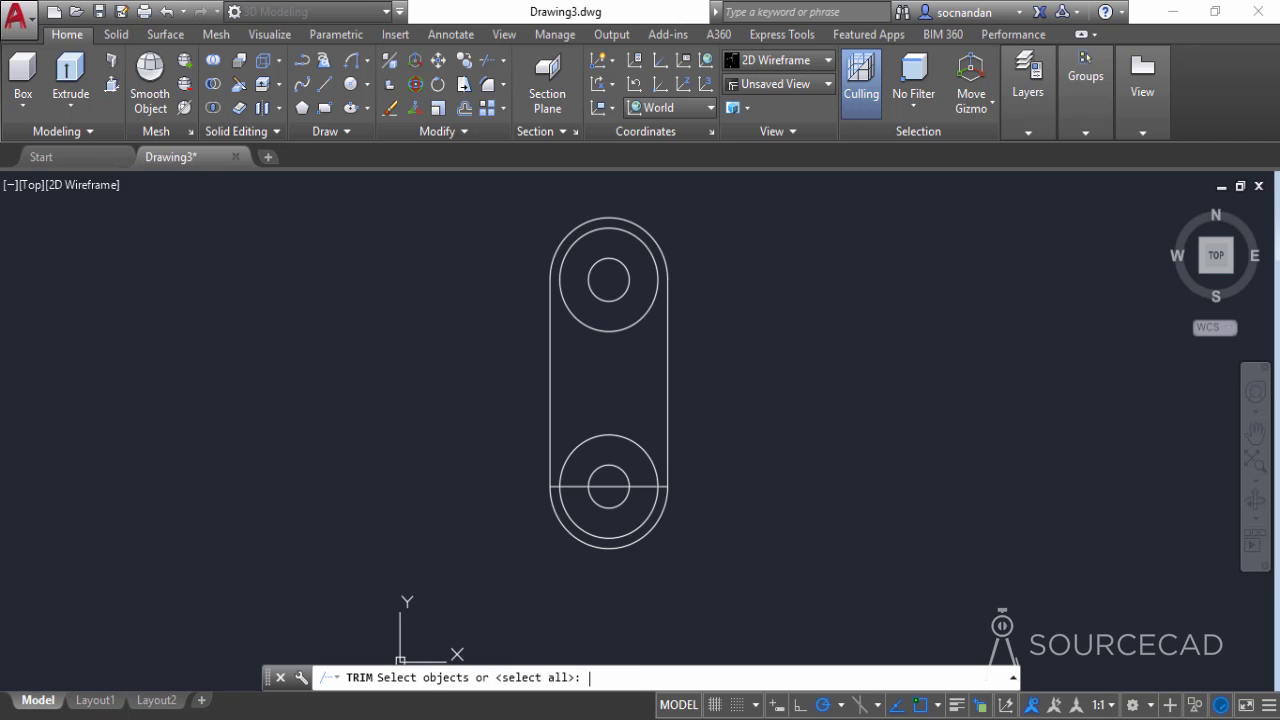
key(Return)
scroll(552, 486, up, 9)
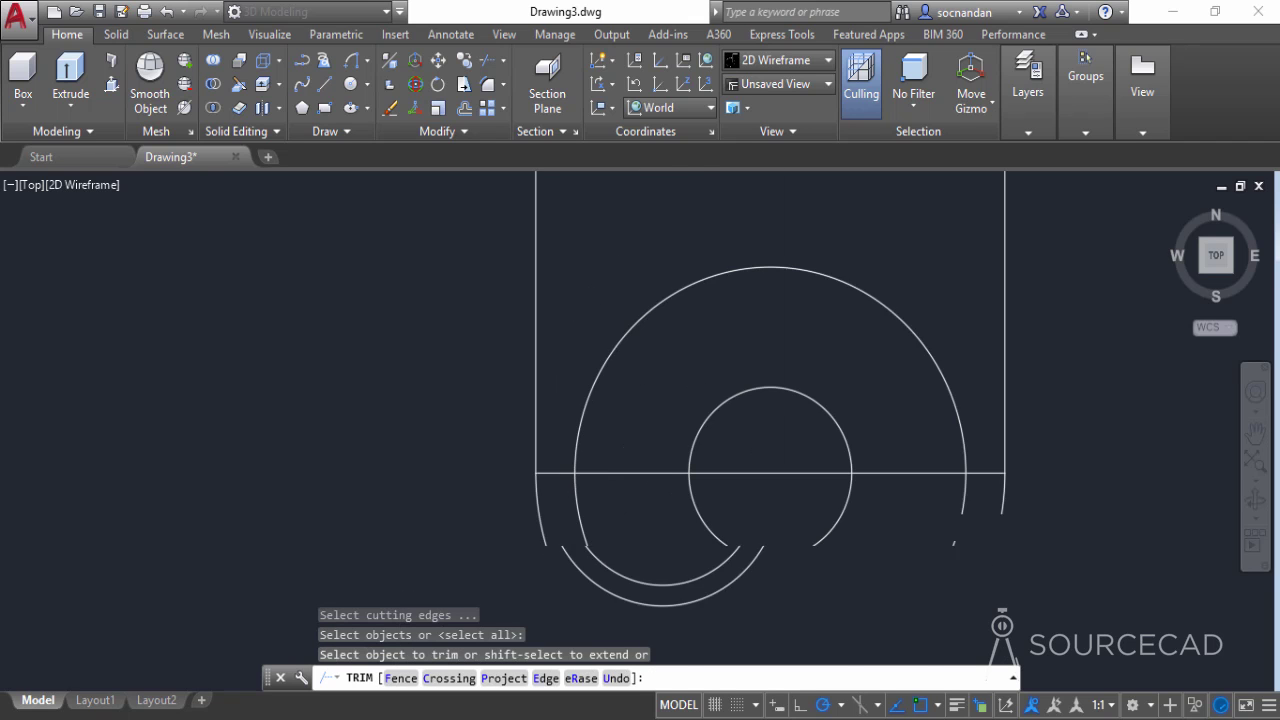
click(553, 457)
click(668, 458)
click(885, 483)
click(903, 451)
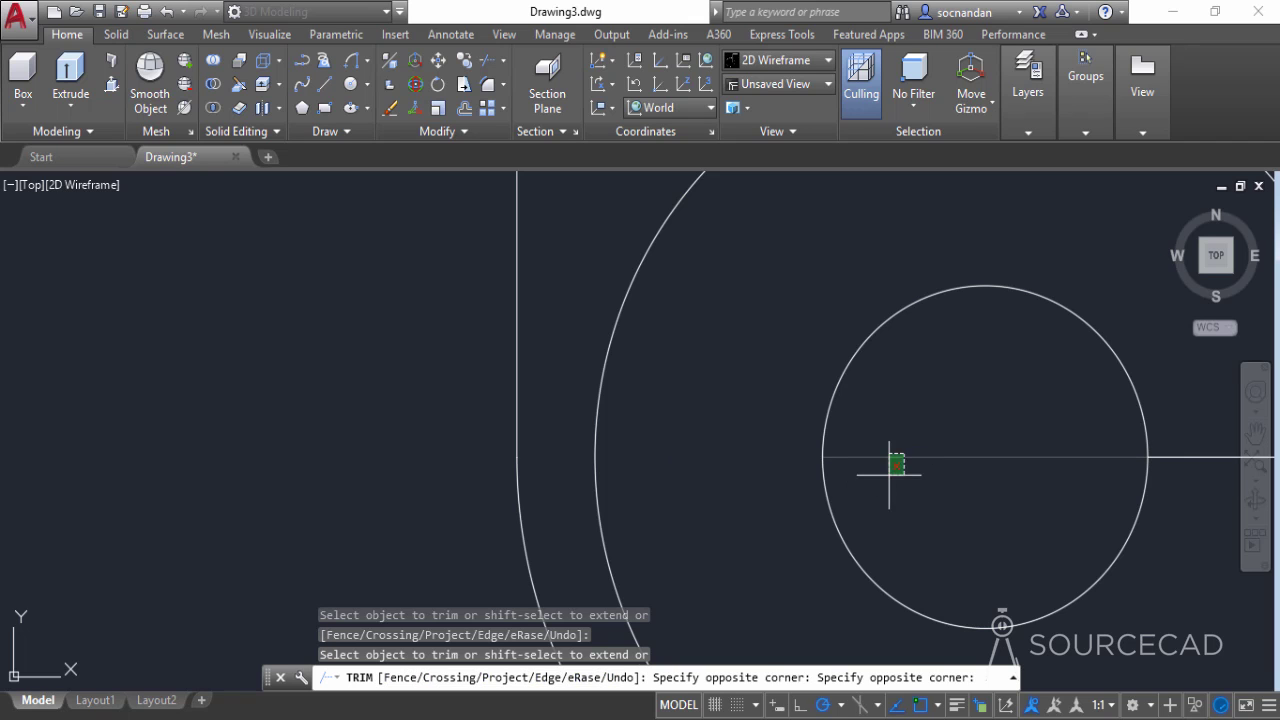
scroll(895, 465, down, 3)
click(1055, 461)
click(1151, 461)
right_click(1136, 362)
click(1145, 372)
In the home isometric view, presspull both ring areas between the inner circles to a height of 36
scroll(1135, 355, down, 5)
mouse_move(1127, 340)
middle_down()
mouse_move(1014, 380)
mouse_move(677, 431)
middle_up()
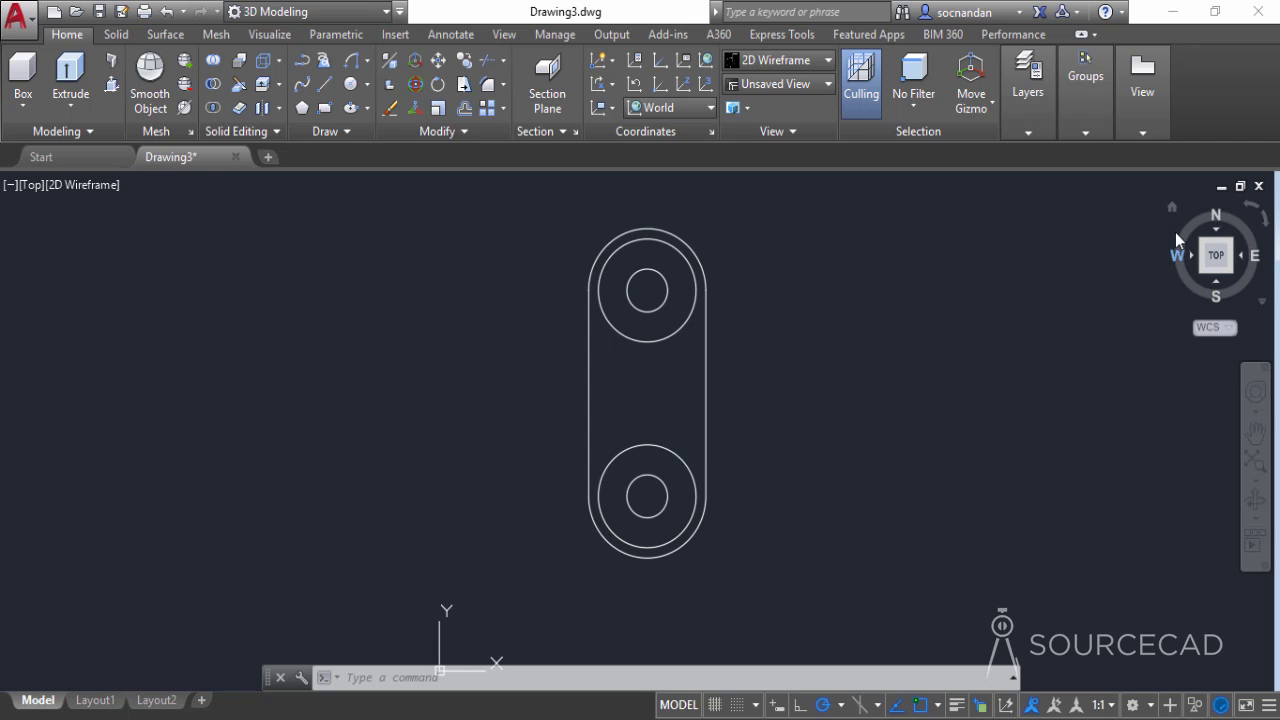
click(1174, 208)
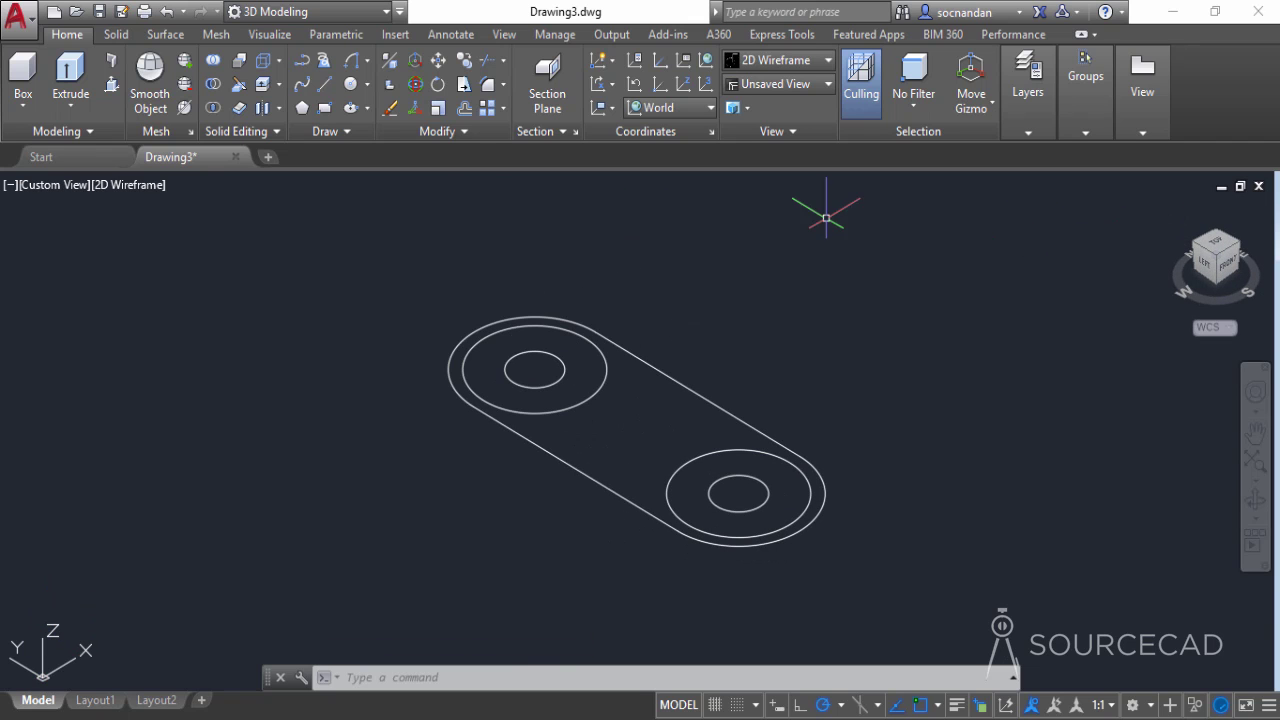
click(113, 93)
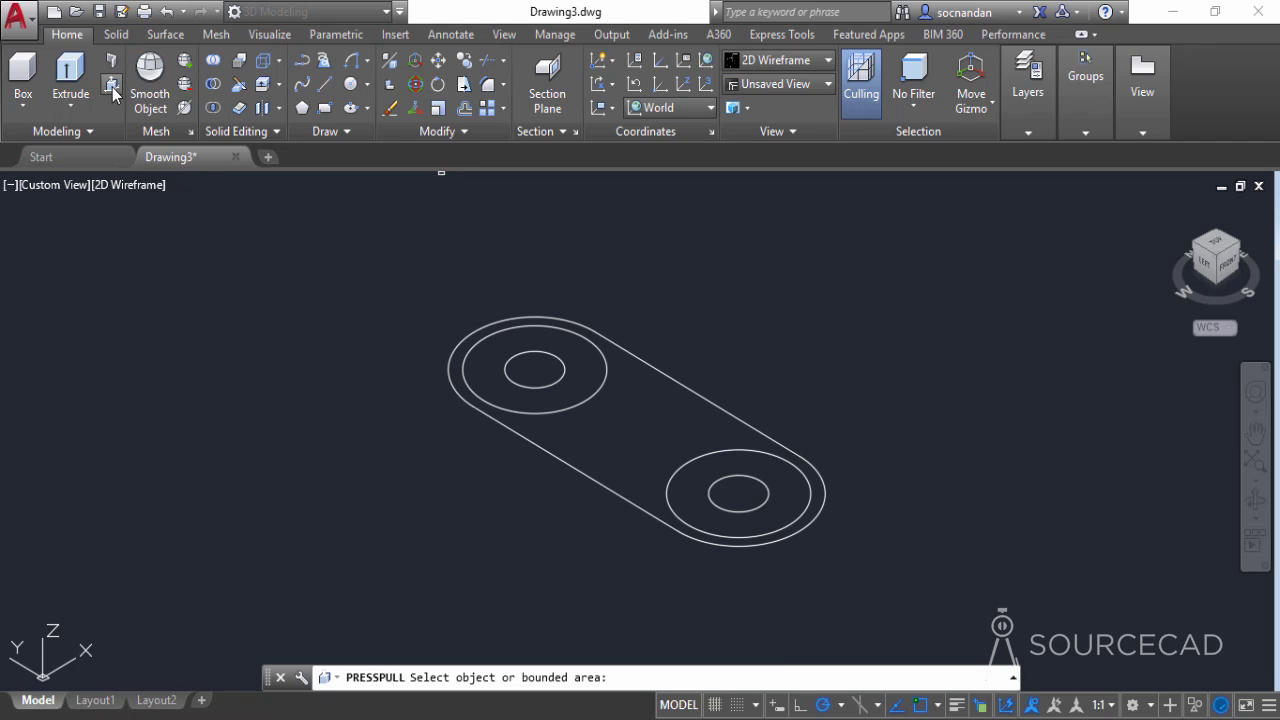
click(487, 362)
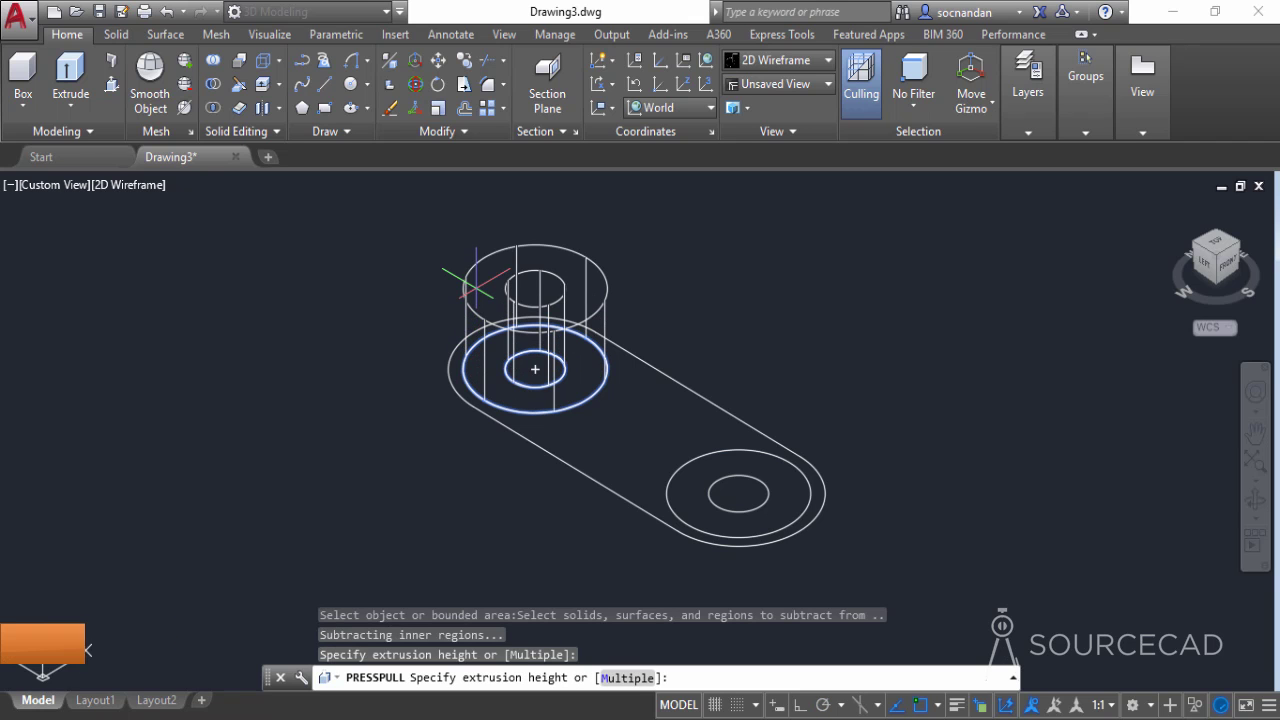
text(36)
key(Return)
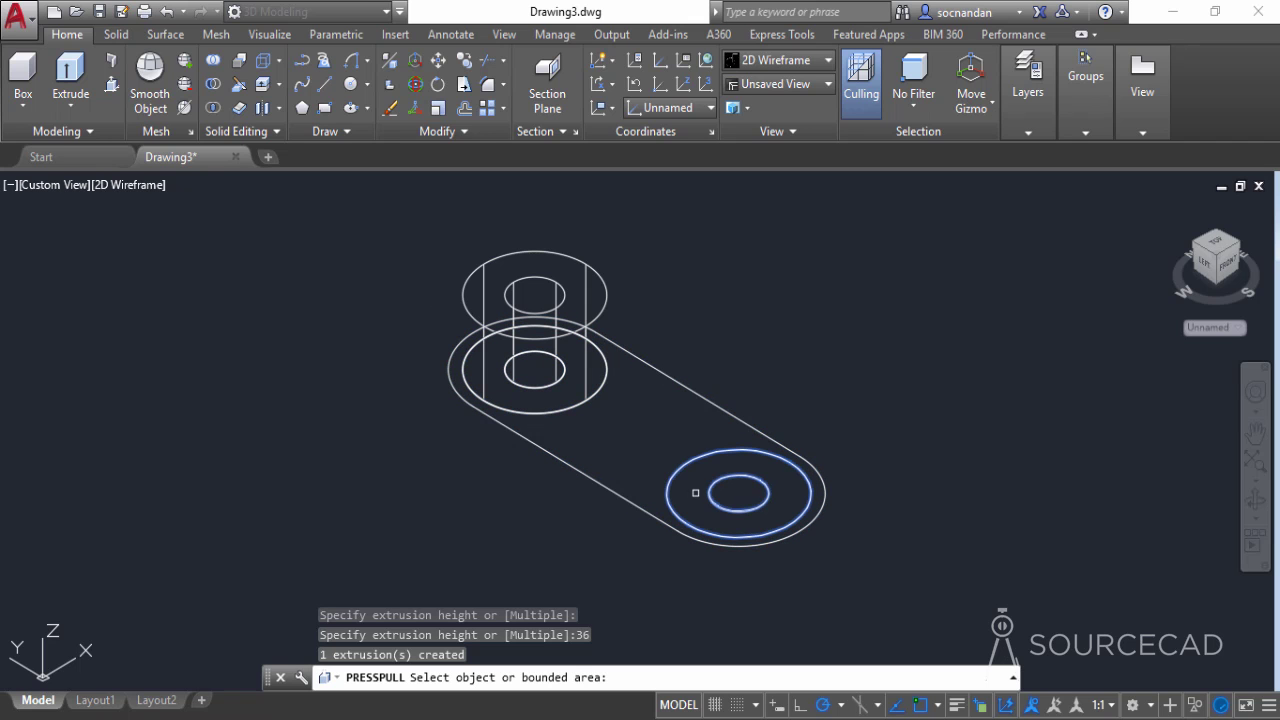
click(738, 492)
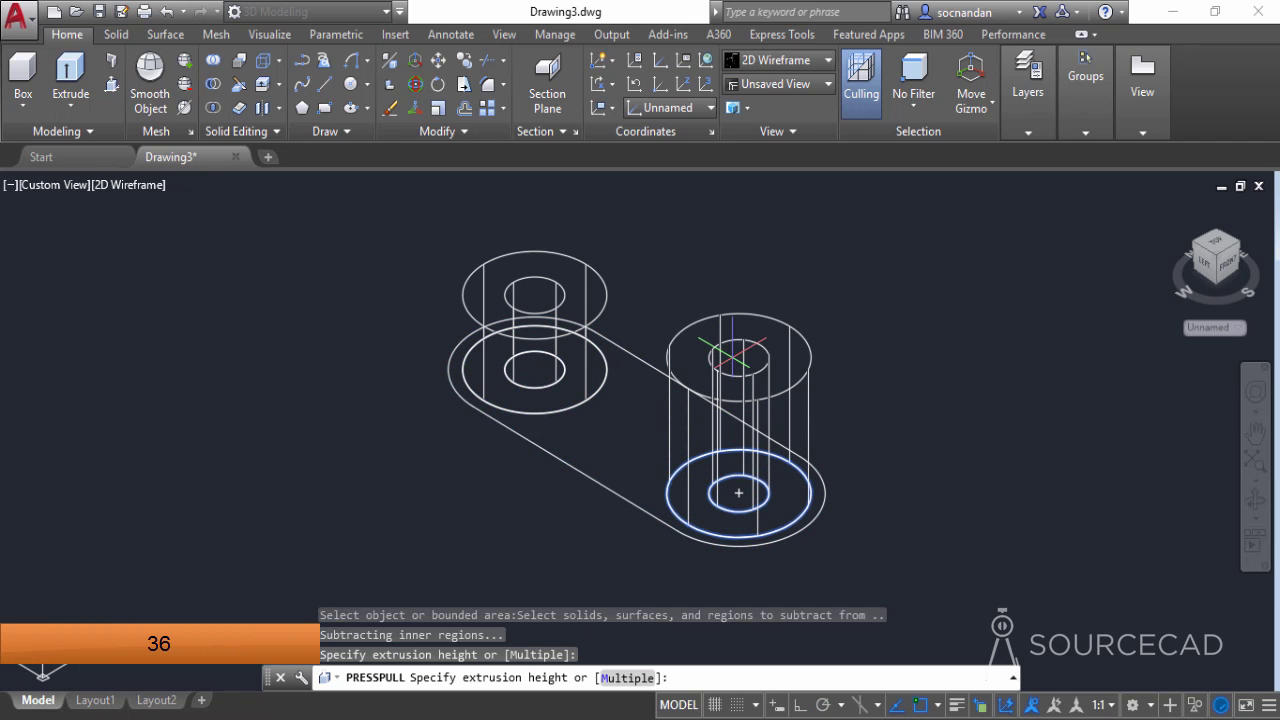
key(Return)
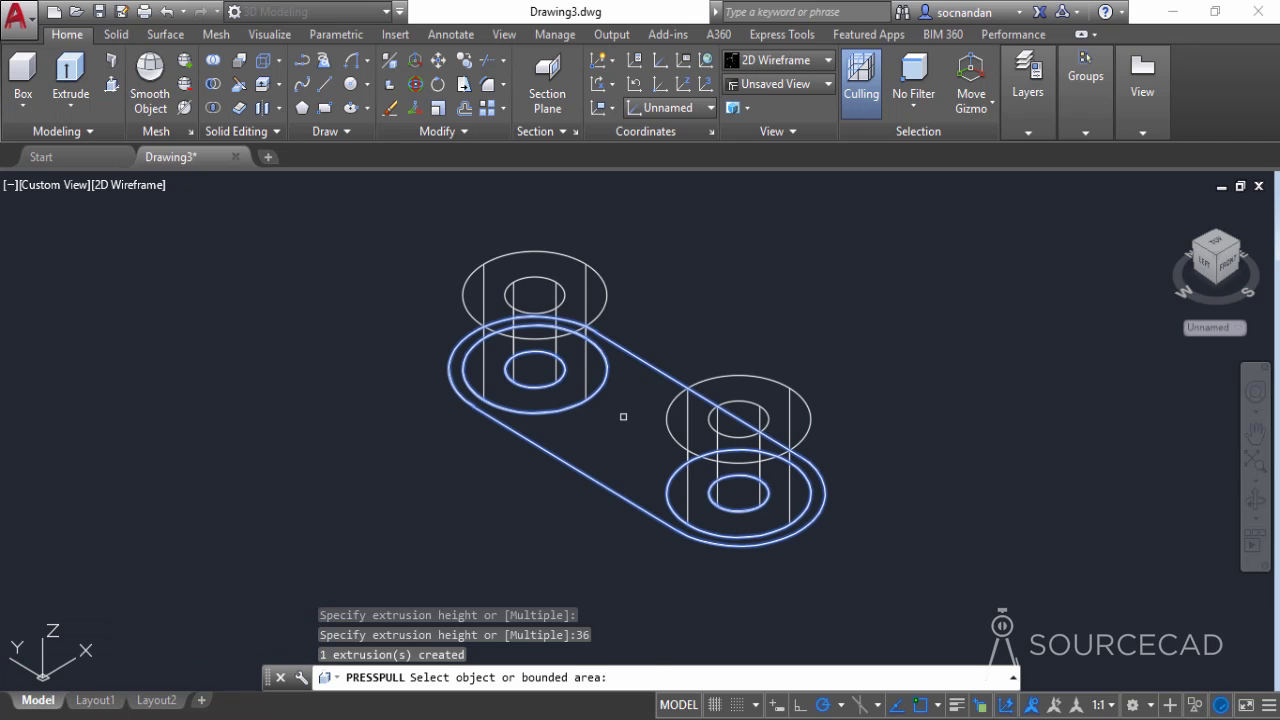
Presspull the link body area surrounding the two rings to a height of 30 and finish the command
click(623, 416)
text(3)
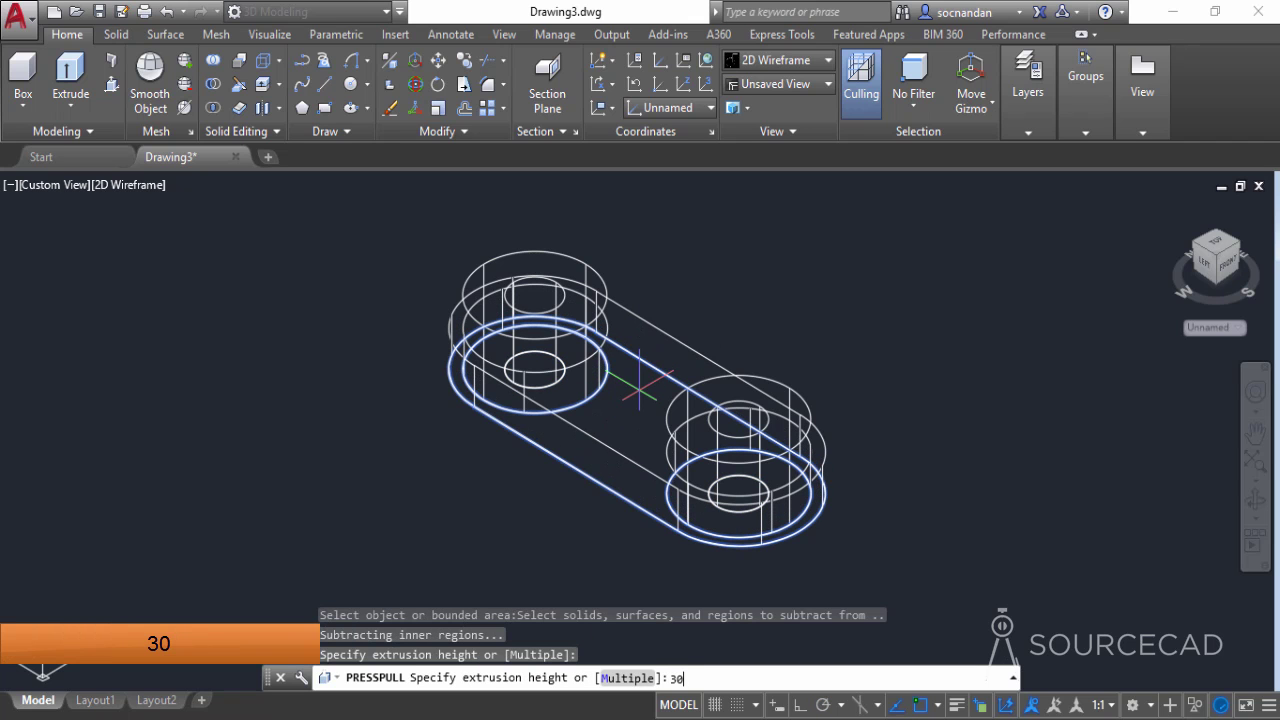
text(0)
key(Return)
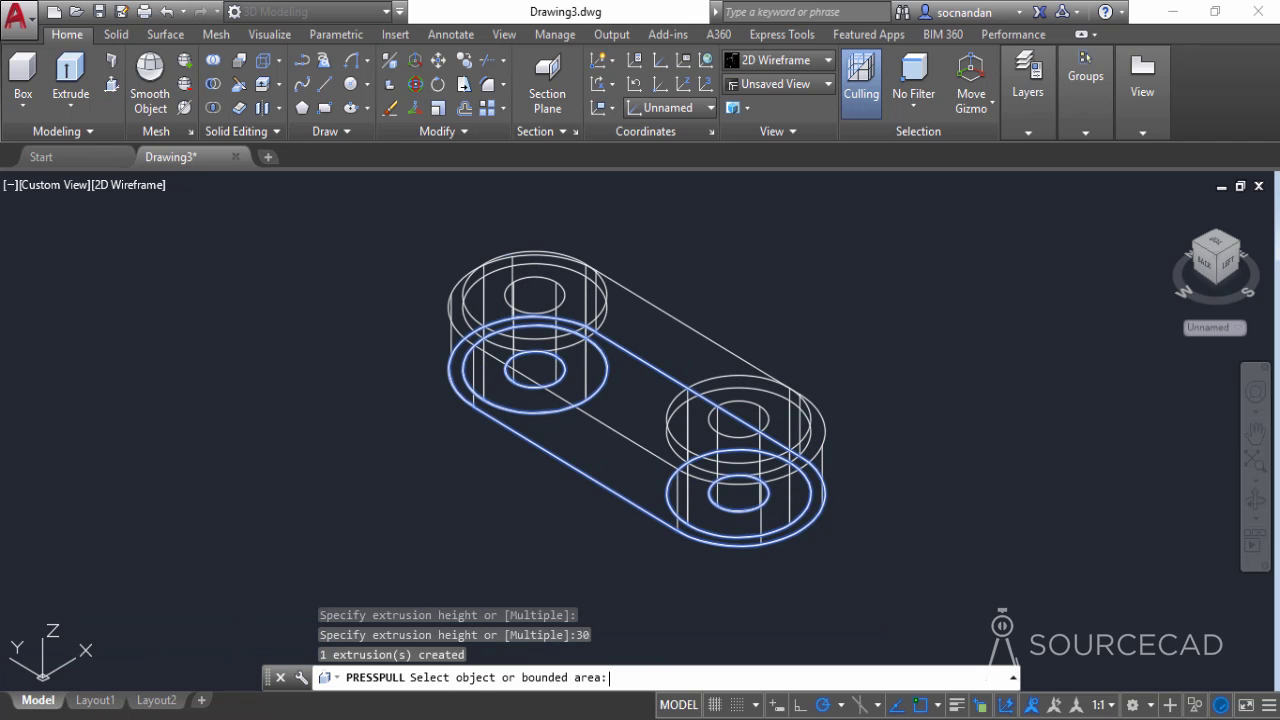
key(Return)
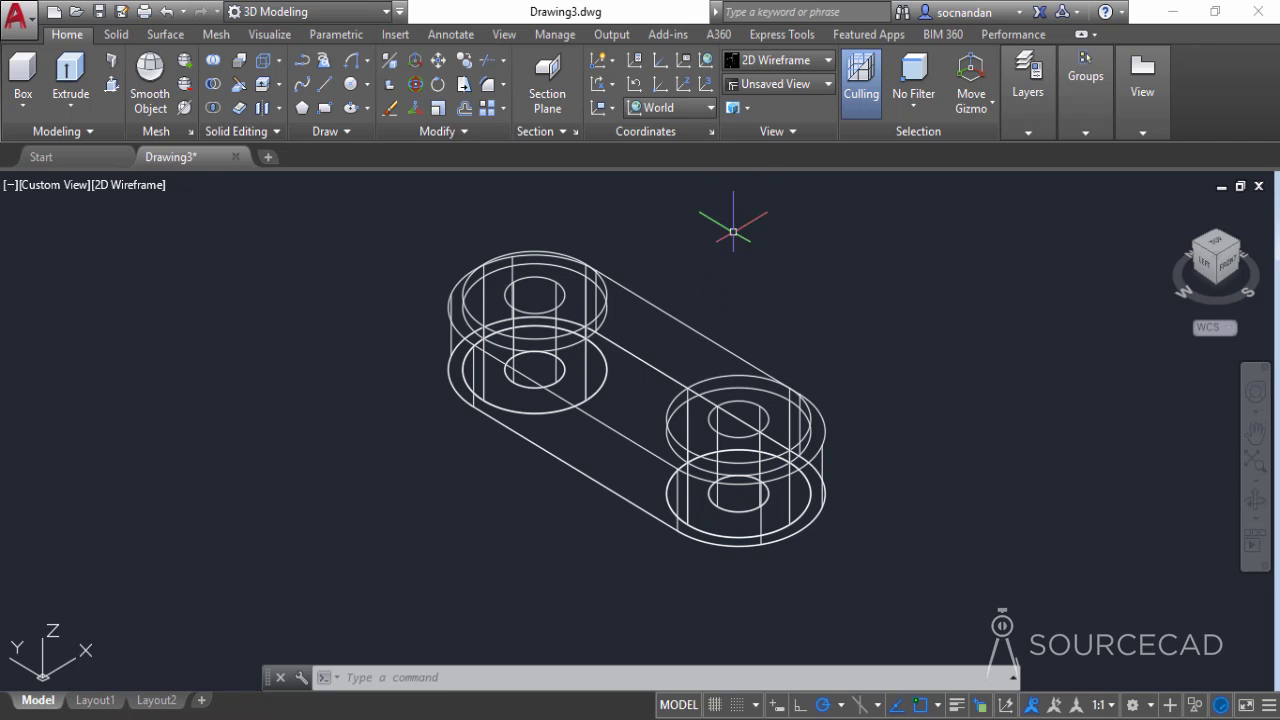
Switch the visual style to Shaded and show the model from the front
click(797, 62)
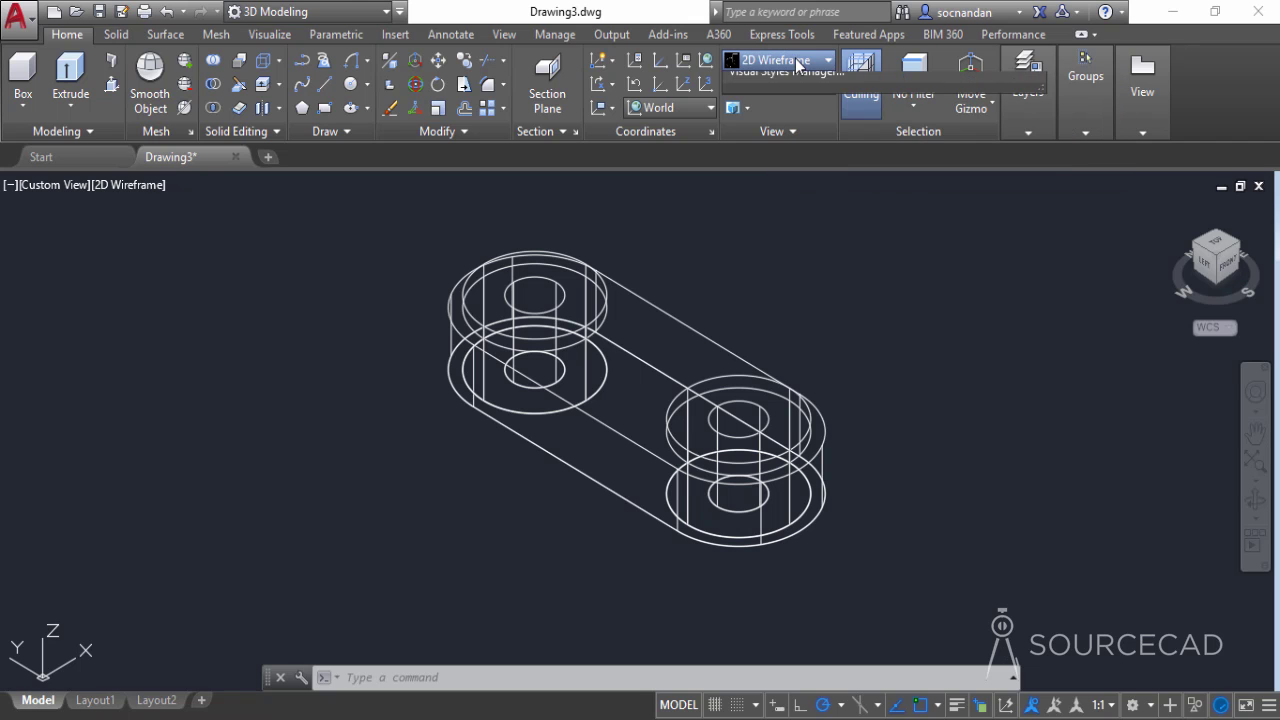
click(779, 172)
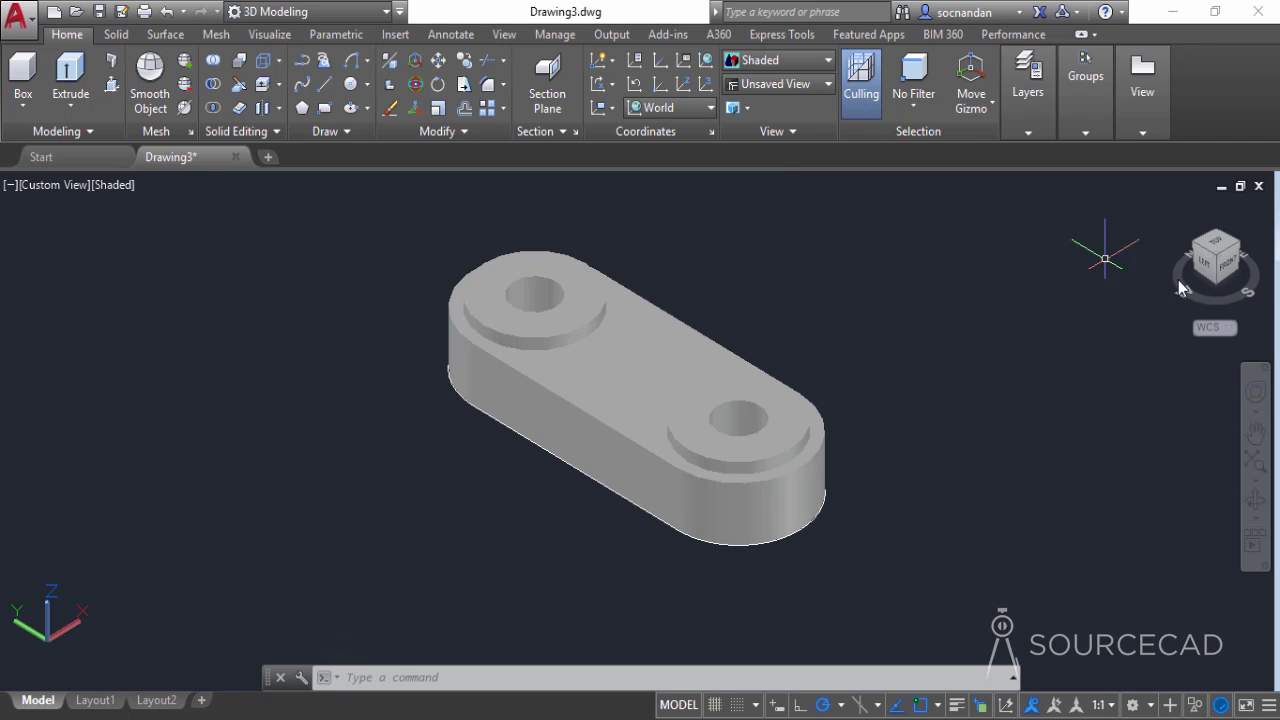
click(1229, 267)
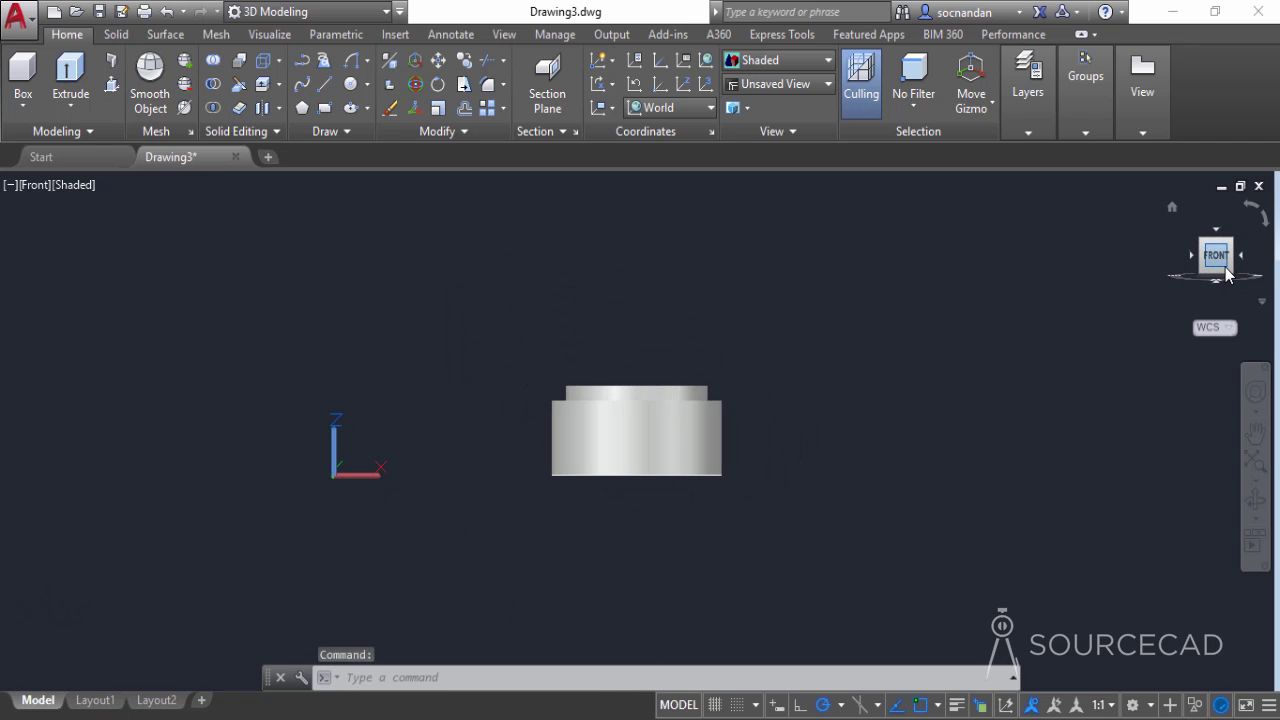
Align the XY plane of the user coordinate system with the current front view
click(612, 108)
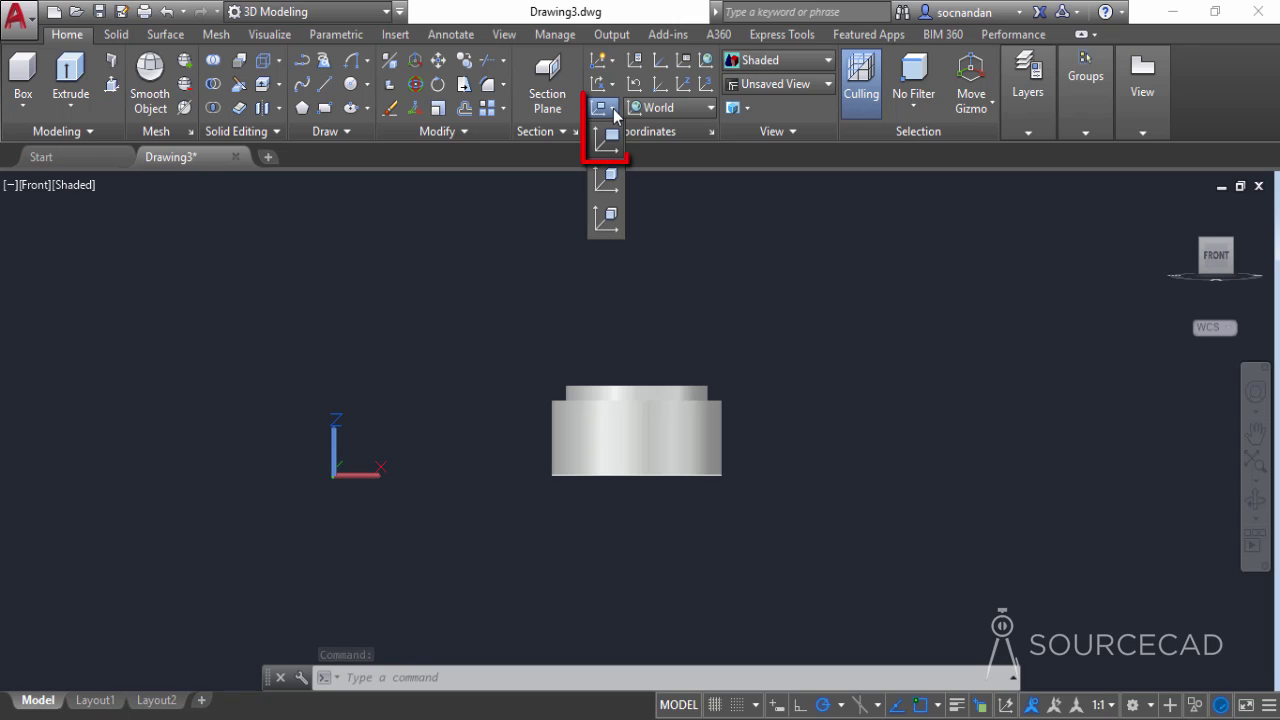
click(610, 143)
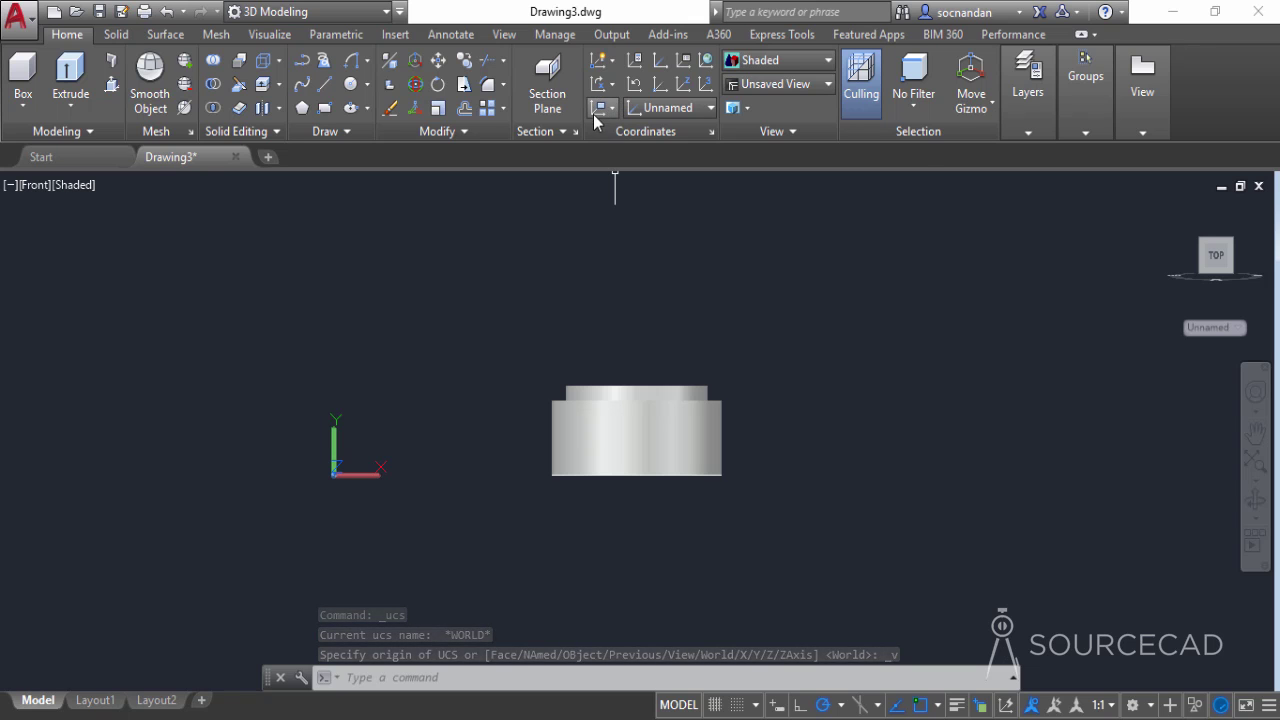
click(611, 110)
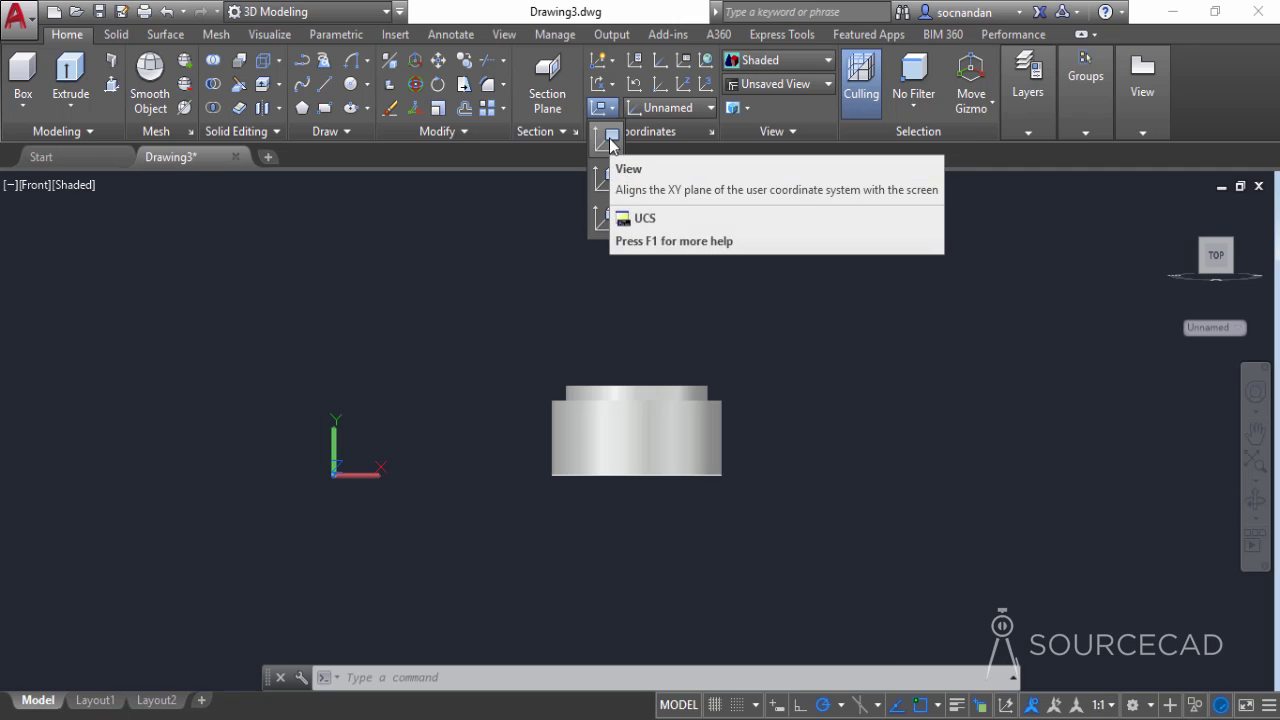
click(611, 143)
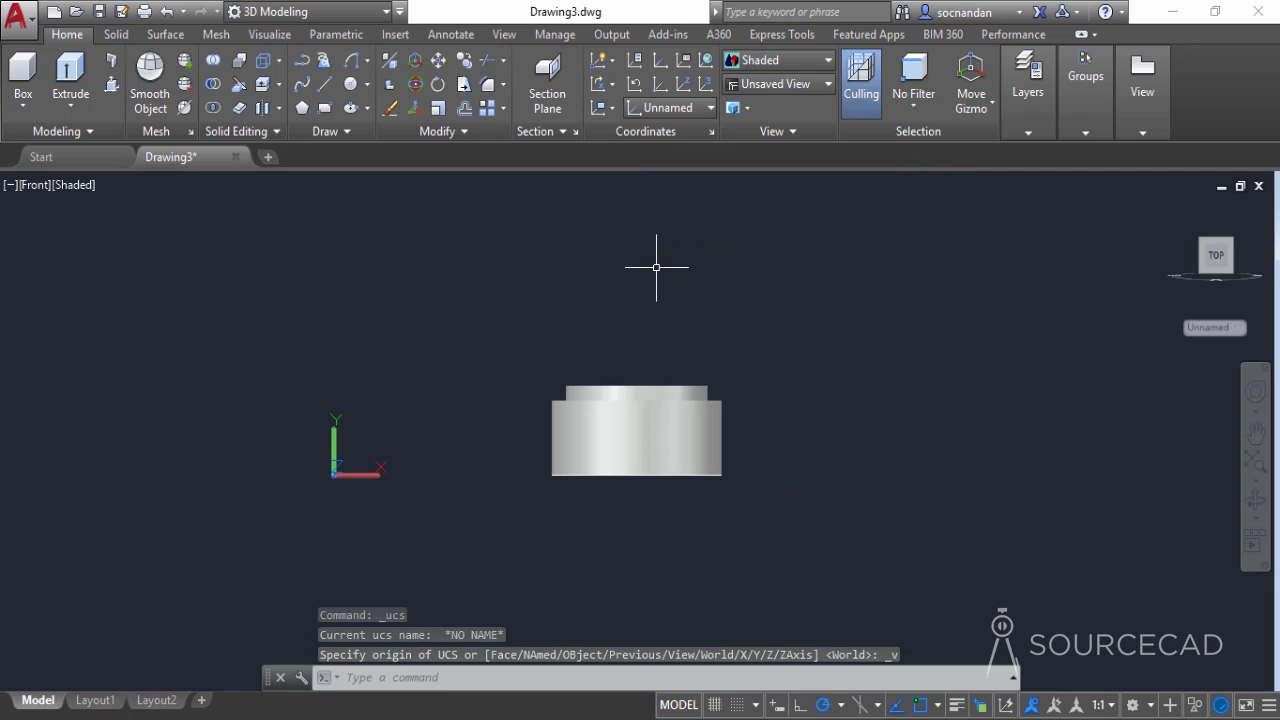
Draw a circle with a diameter of 75 in the empty space above and to the left of the solid link
click(350, 84)
middle_drag(418, 268, 626, 373)
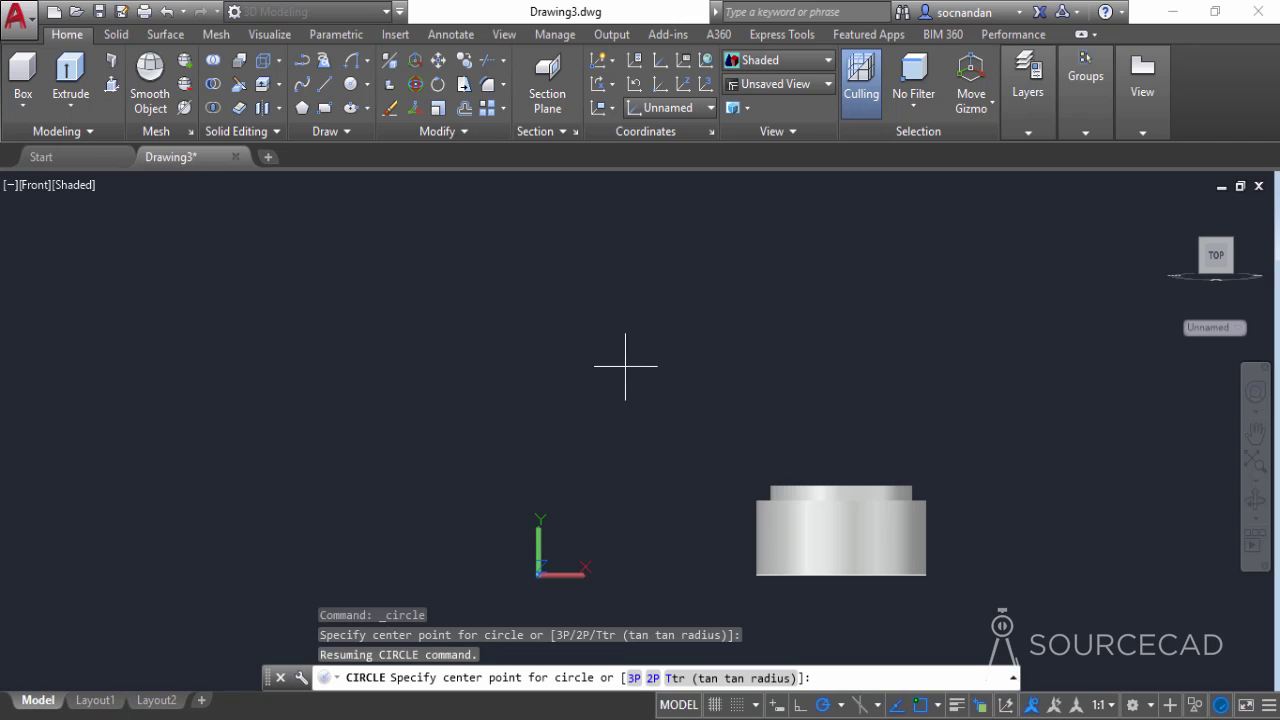
click(500, 265)
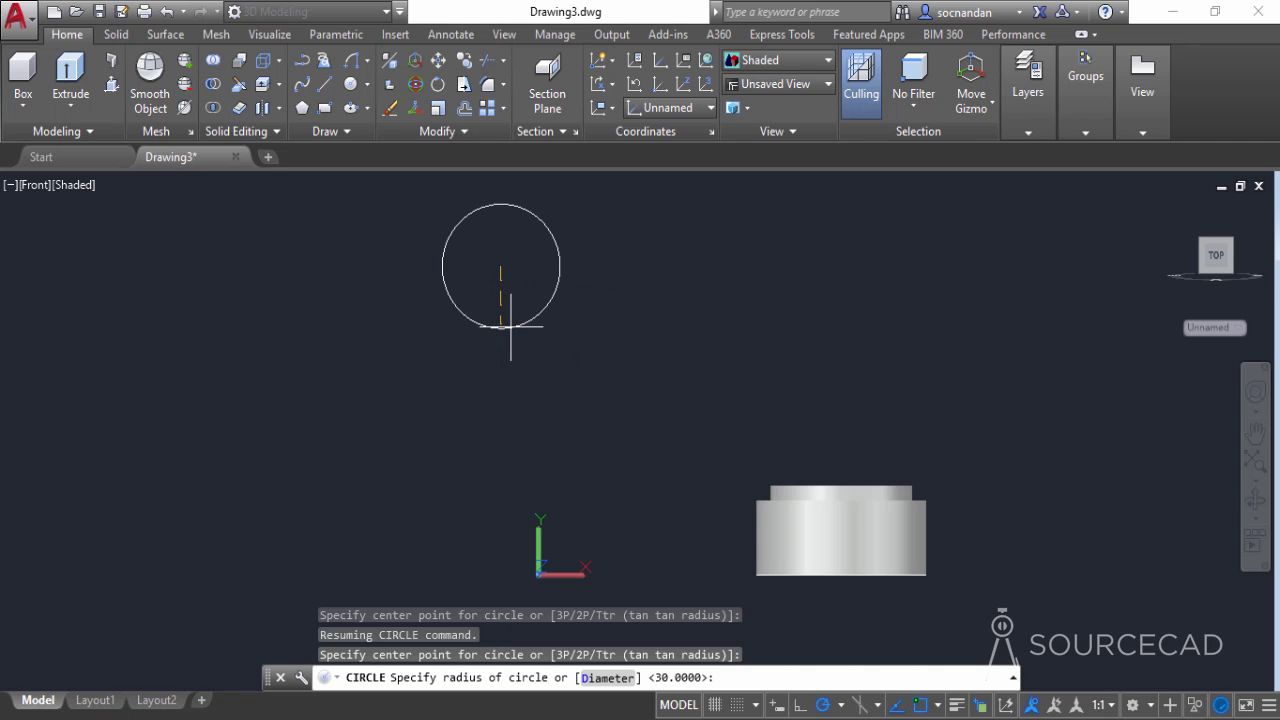
text(d)
key(Return)
text(75)
key(Return)
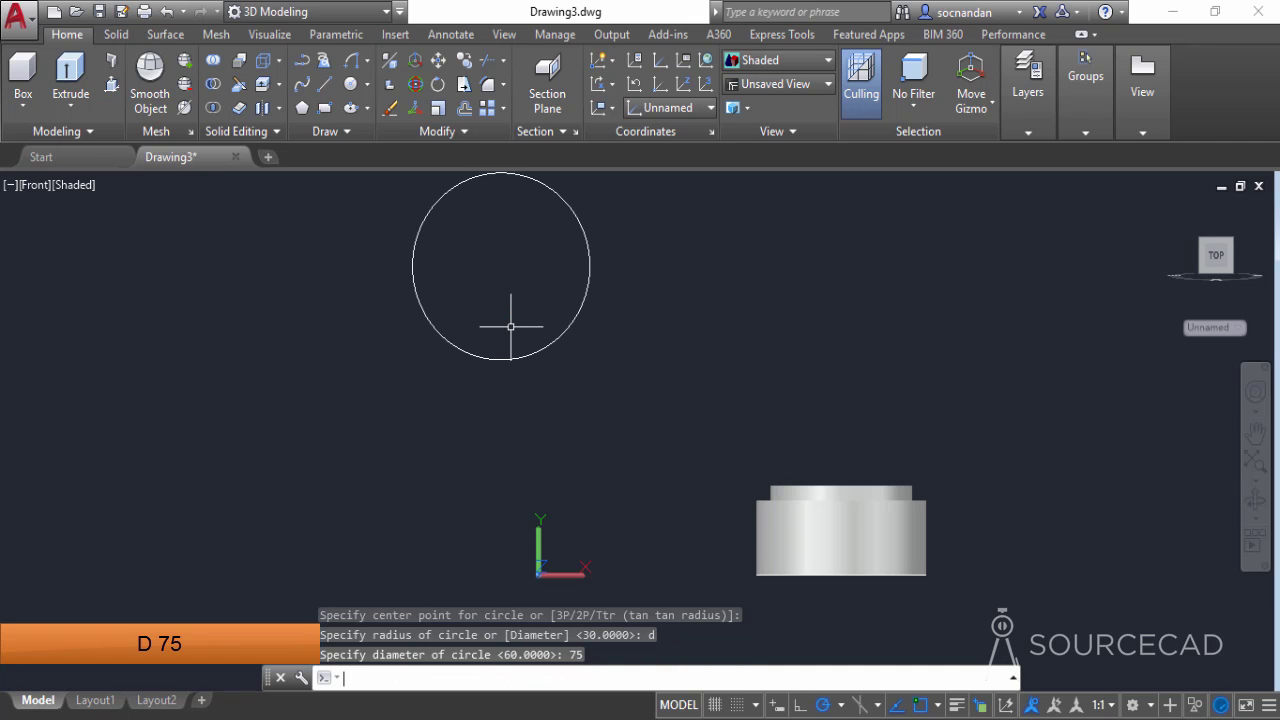
Draw a concentric circle with a diameter of 115 around the 75 diameter circle
key(Return)
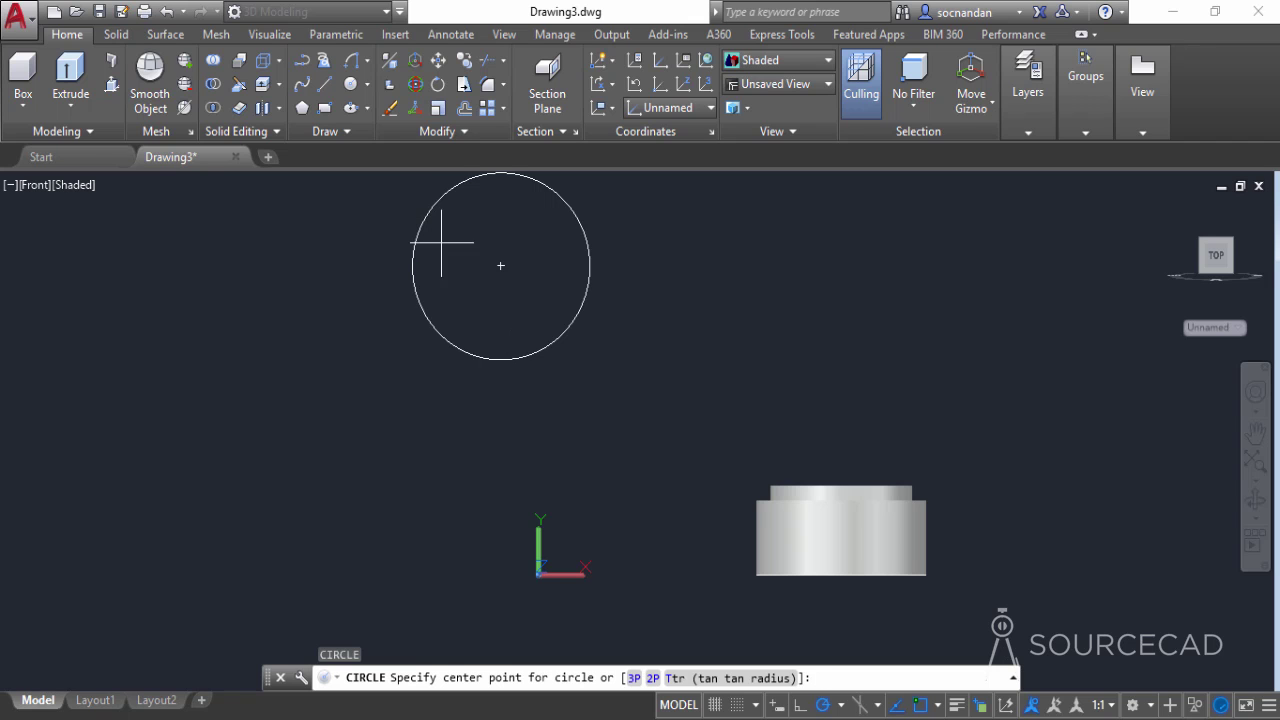
click(500, 267)
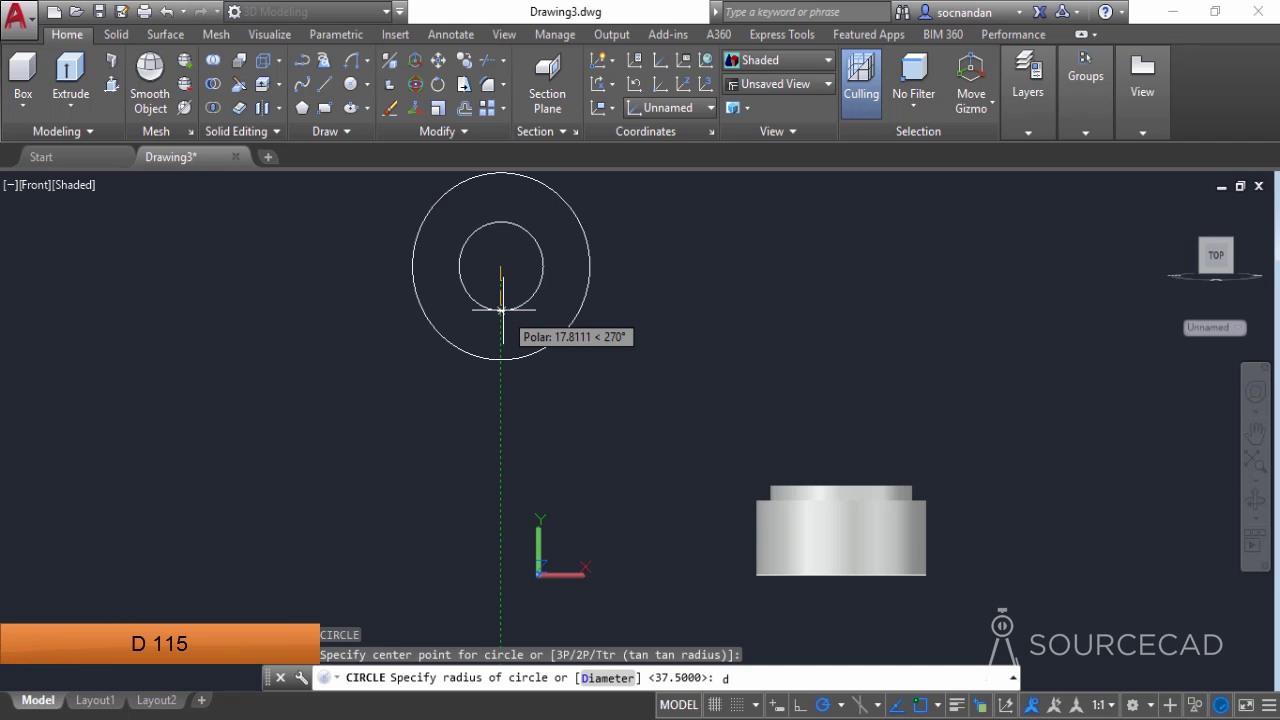
key(Return)
text(11)
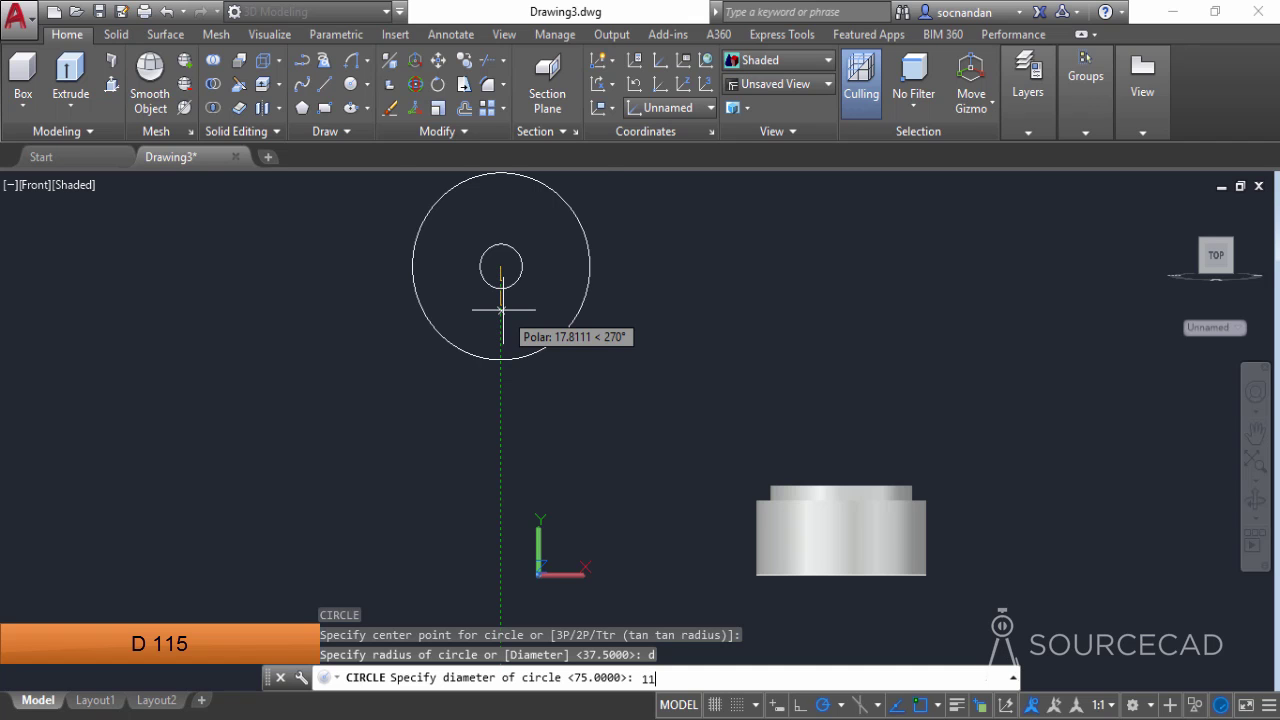
text(5)
key(Return)
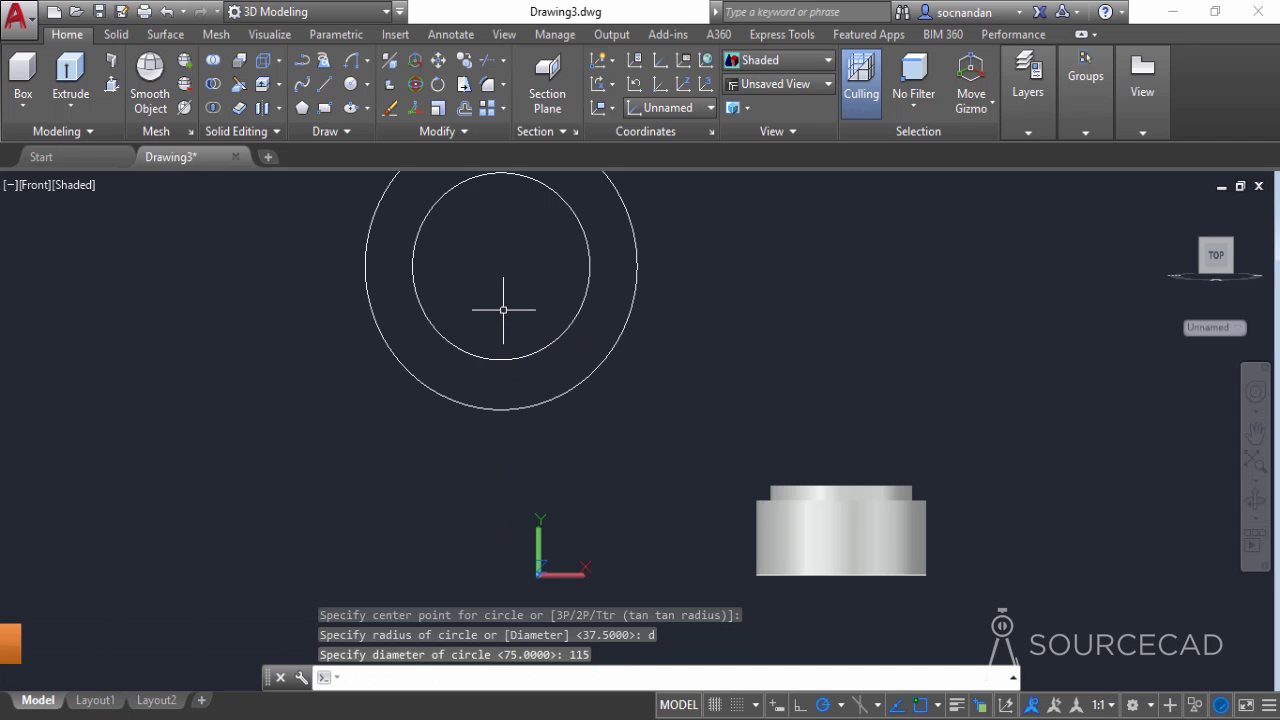
Start a polyline at the left quadrant of the outer circle and draw its first segment 172 straight down
scroll(505, 310, down, 3)
middle_drag(504, 290, 508, 323)
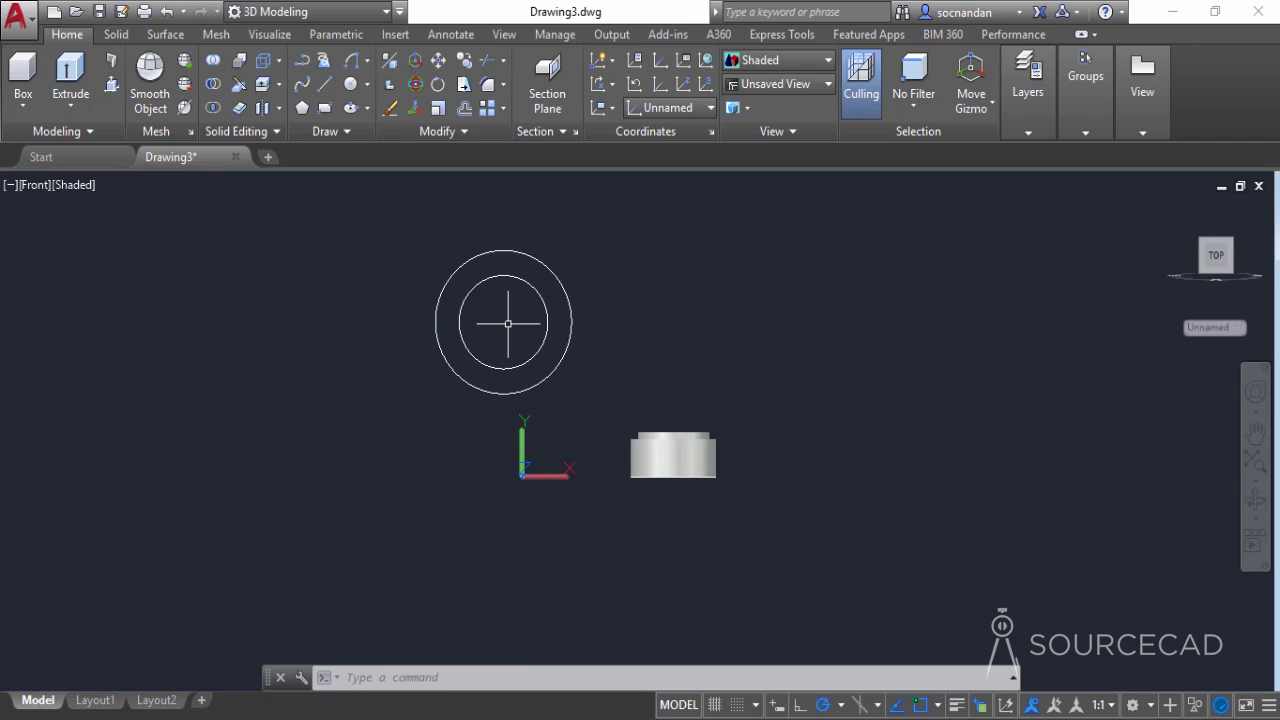
click(304, 62)
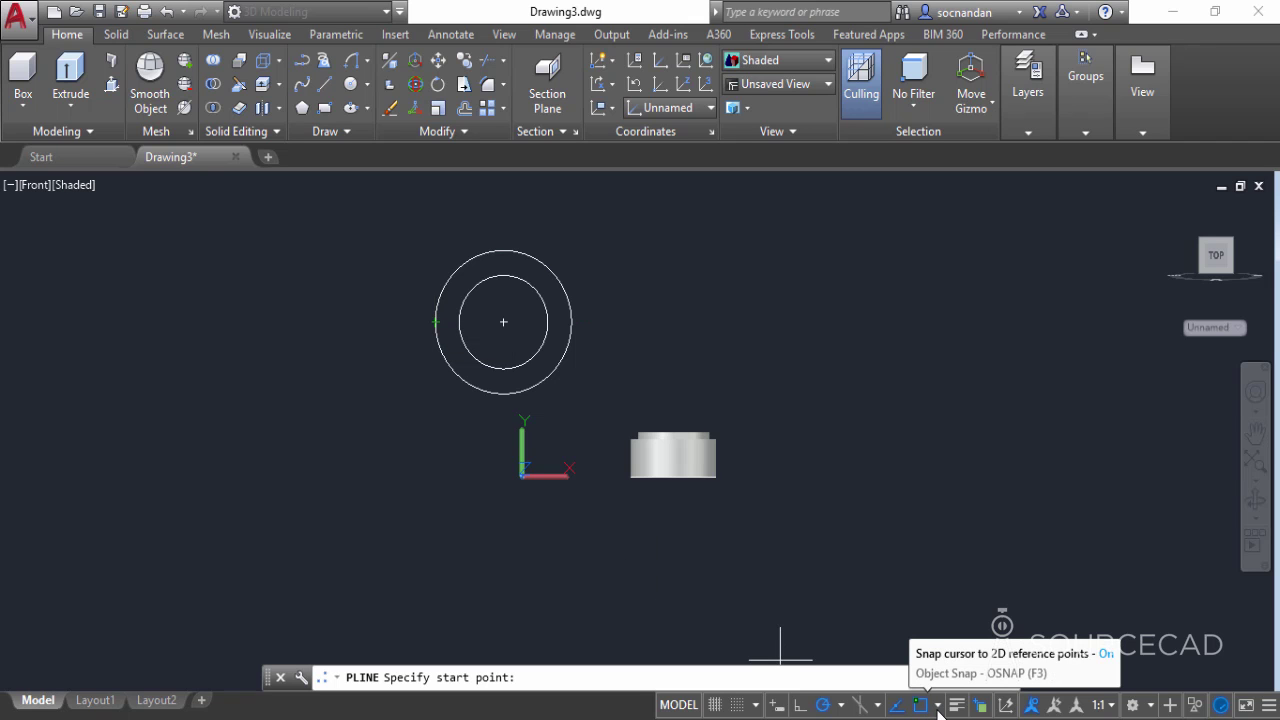
click(938, 705)
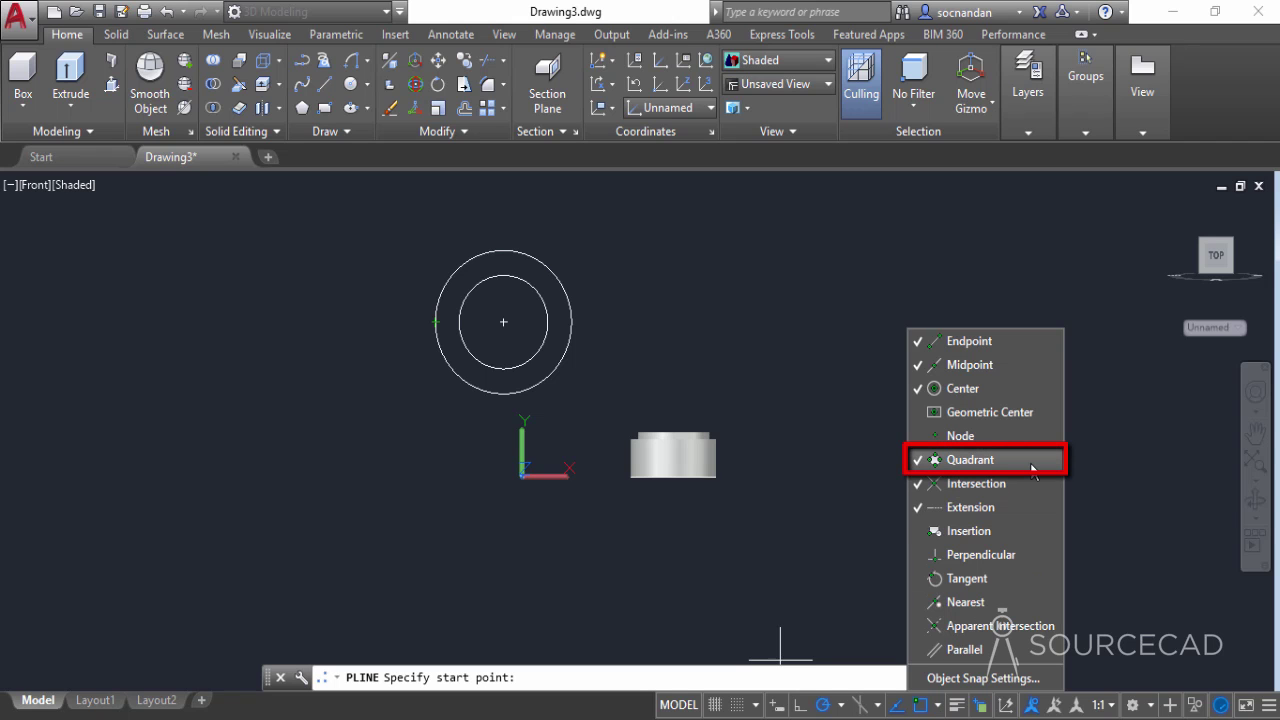
click(577, 712)
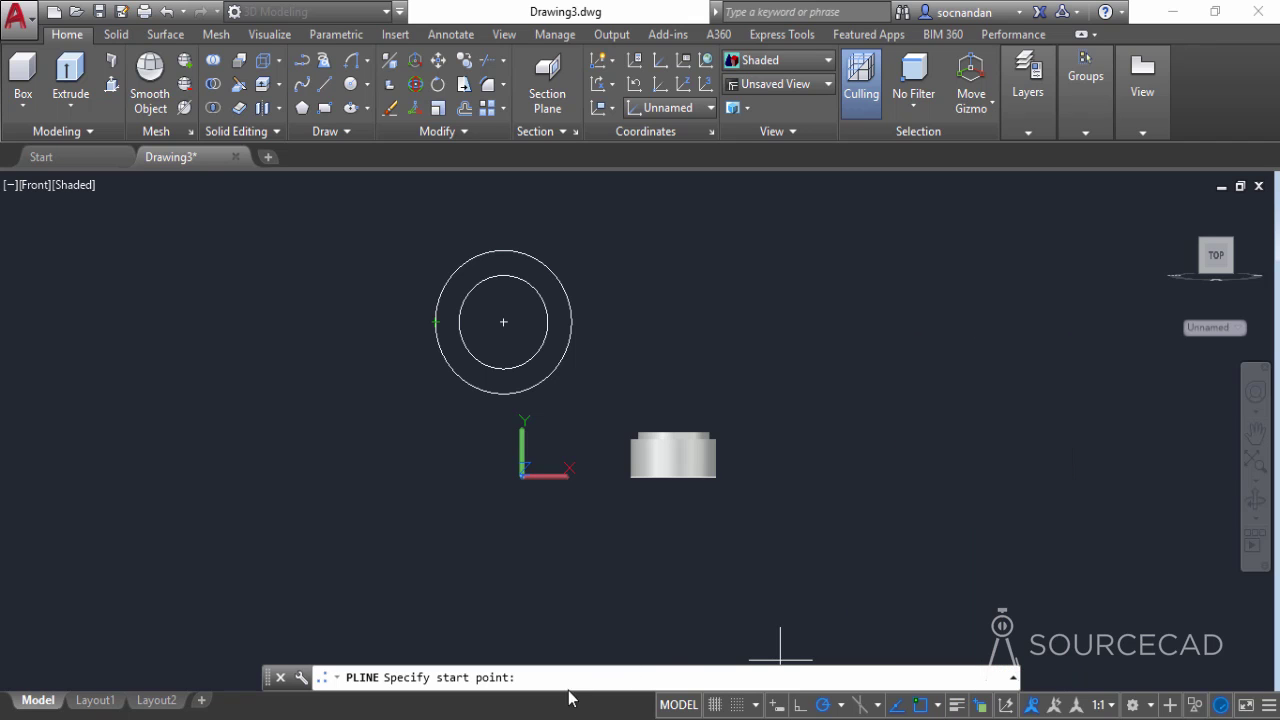
click(435, 322)
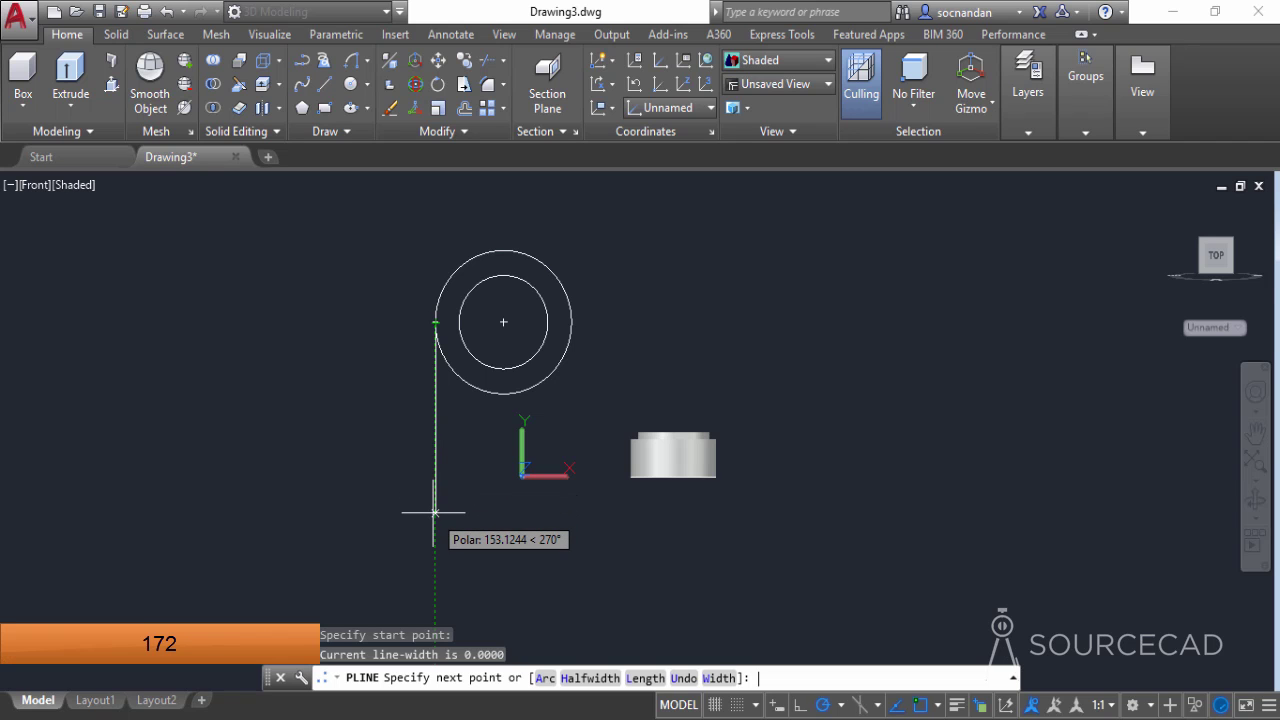
key(Return)
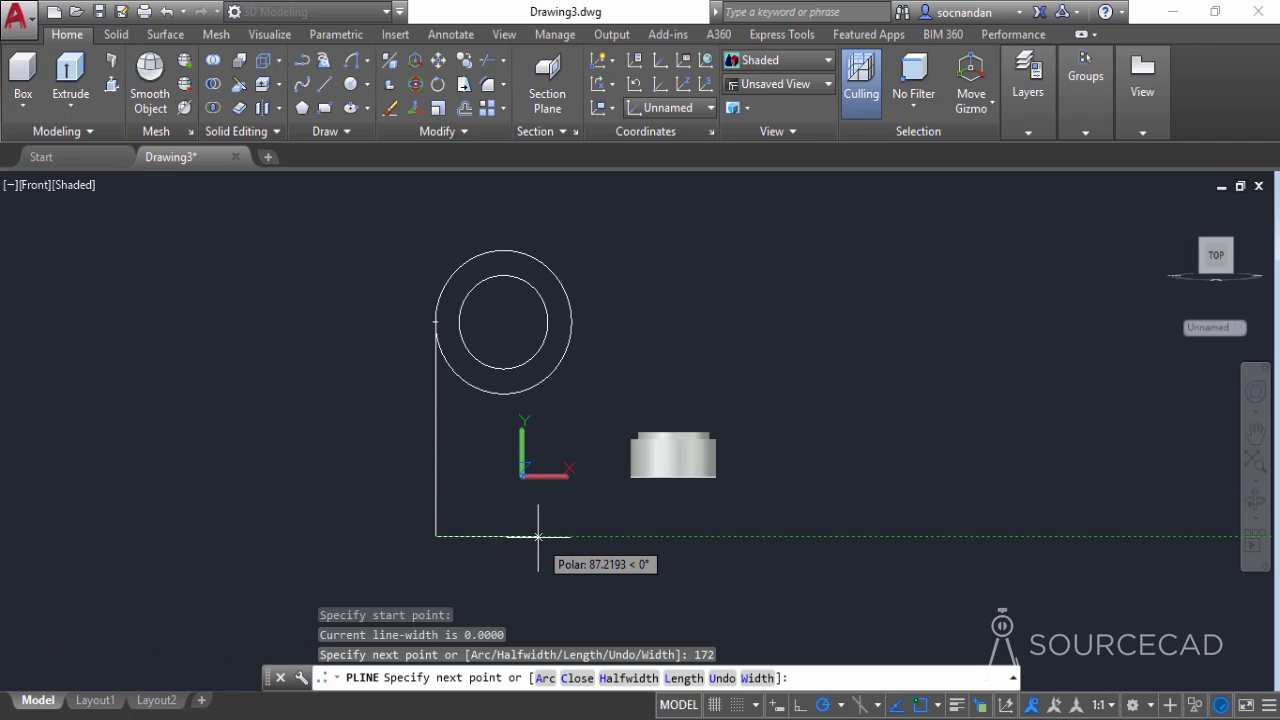
text(5)
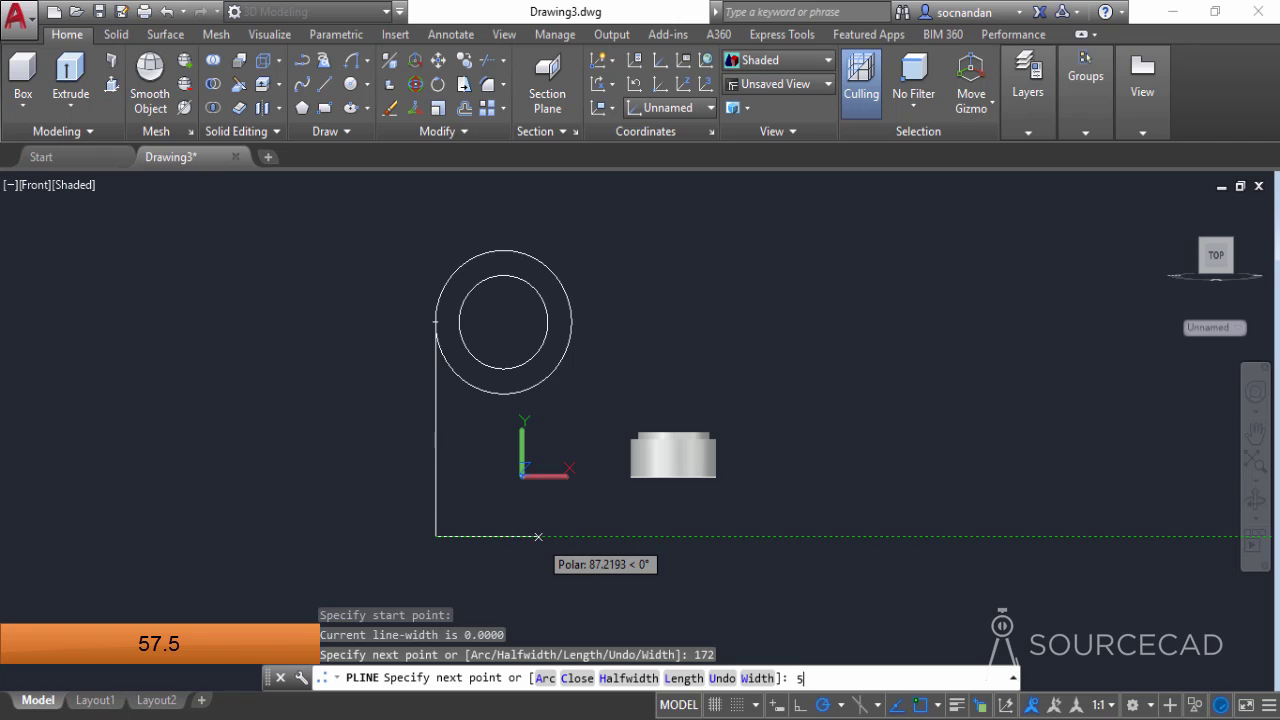
text(75)
key(Return)
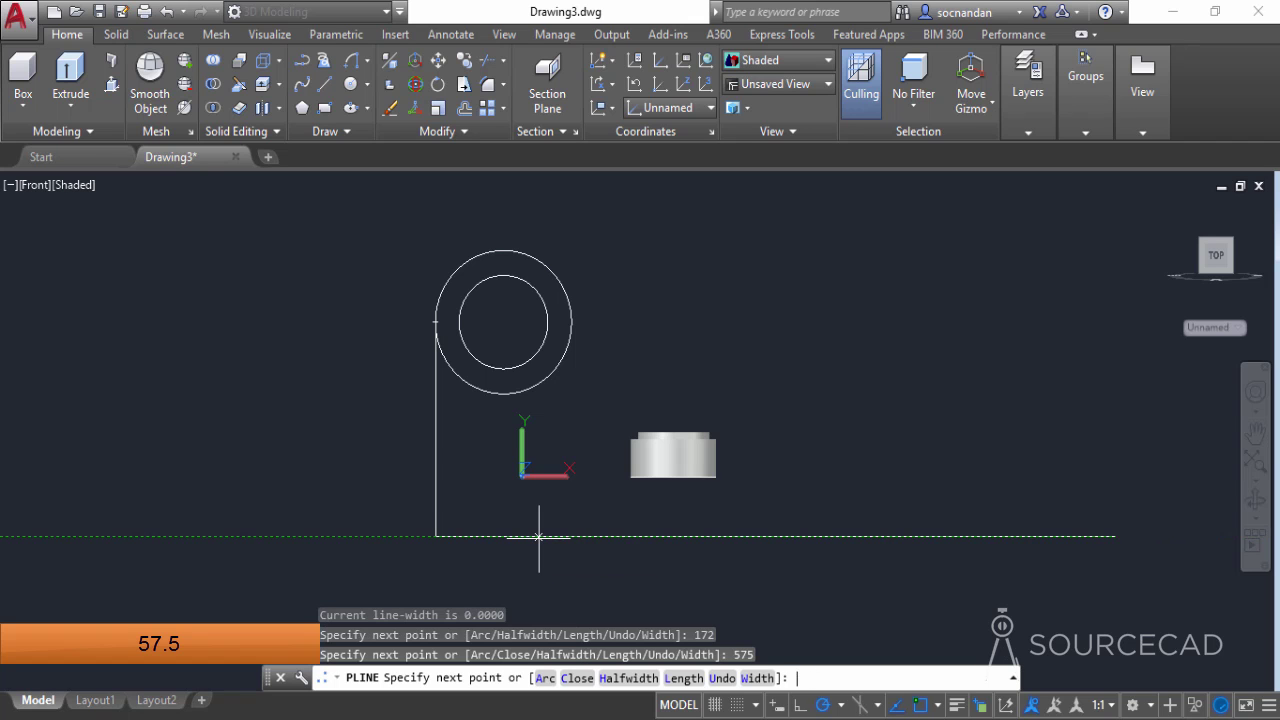
key(ctrl+z)
Continue the polyline 57.5 to the right, 6 up and 39 to the right
text(57.5)
key(Return)
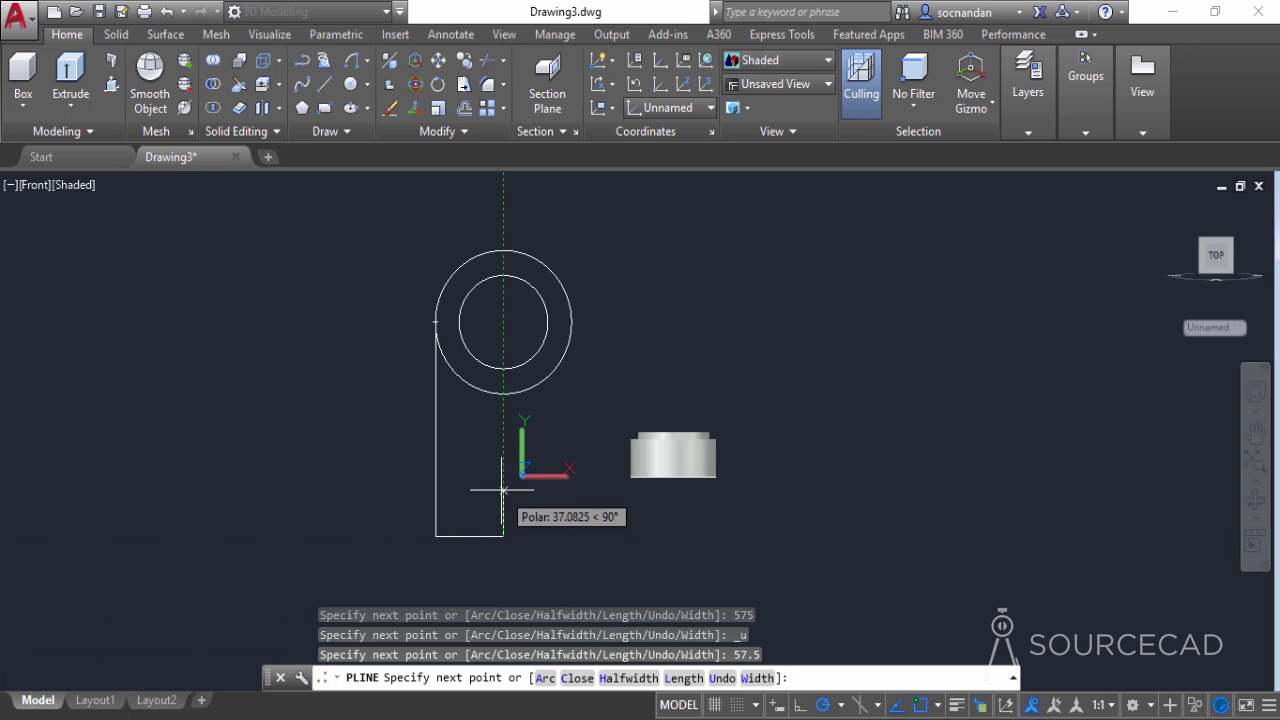
text(6)
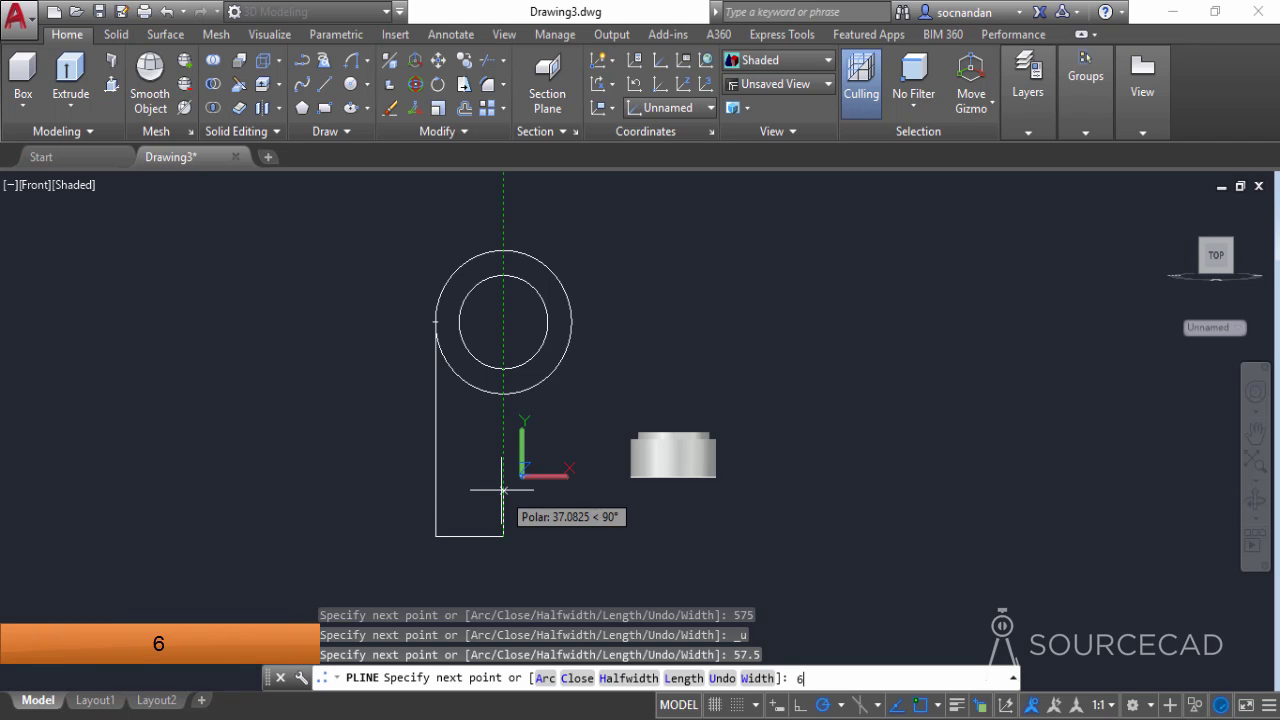
key(Return)
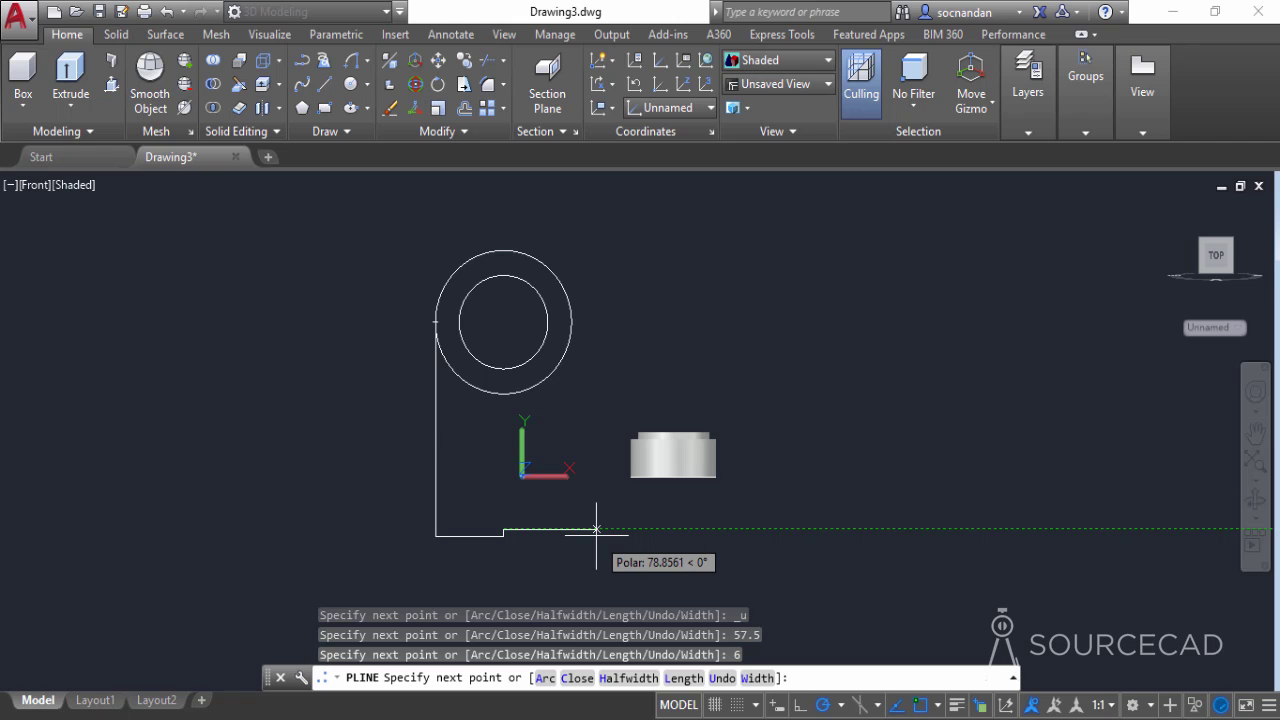
text(39)
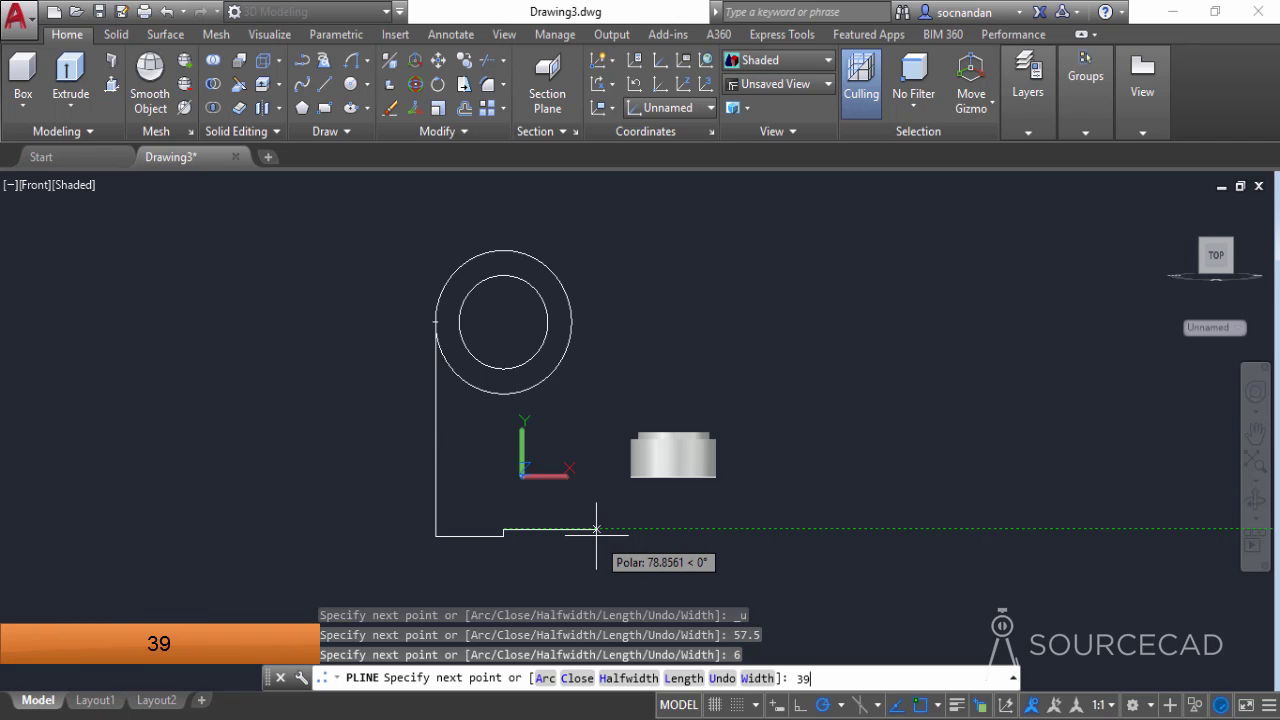
key(Return)
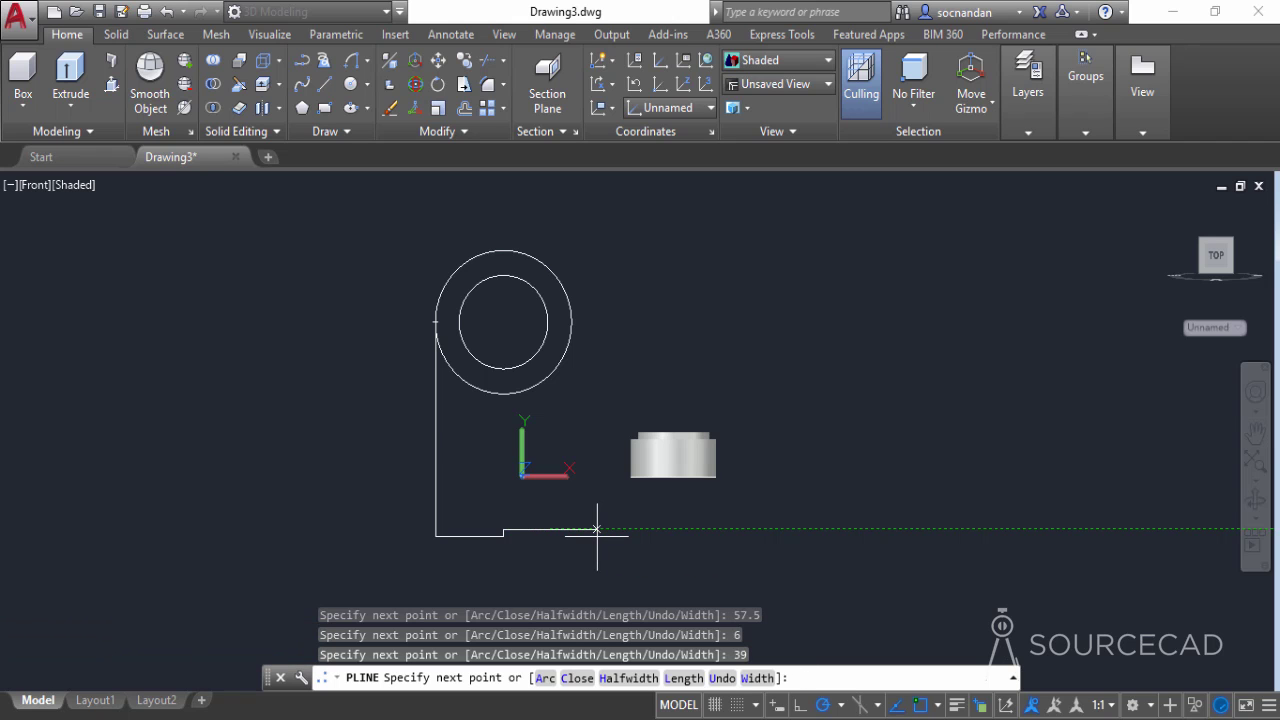
Continue the polyline 30 straight up and 66.5 back to the left
text(30)
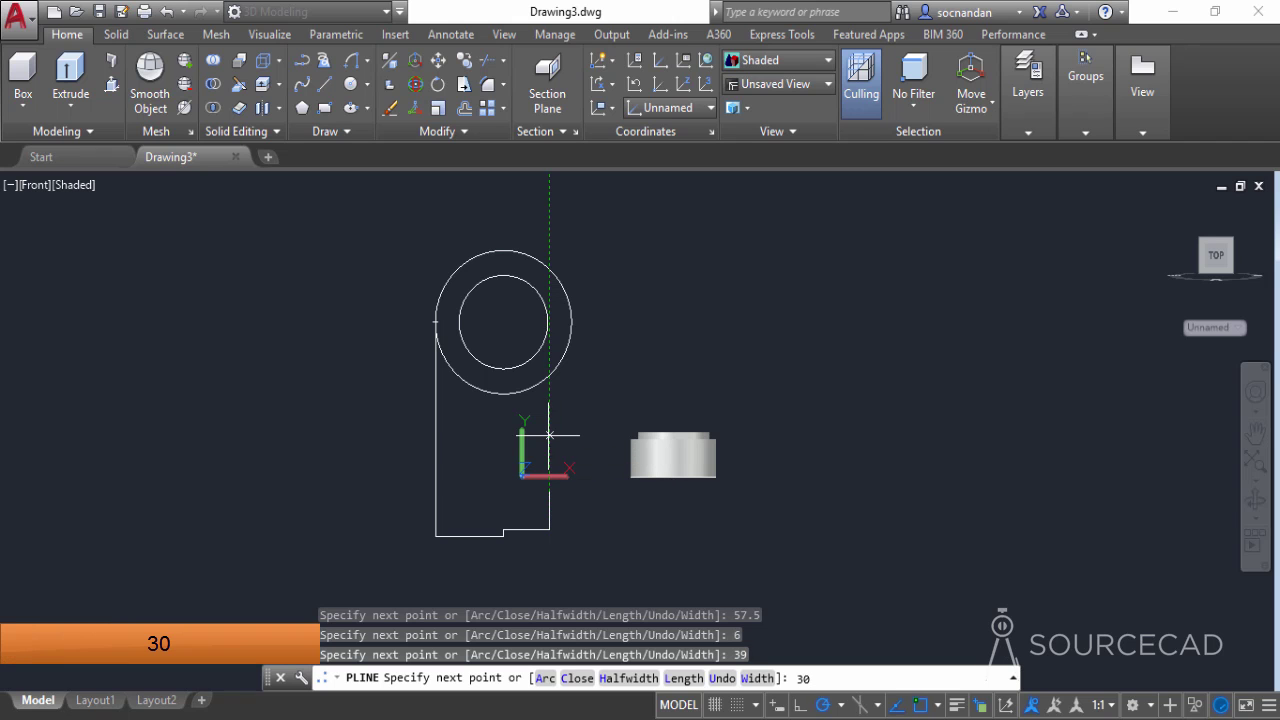
key(Return)
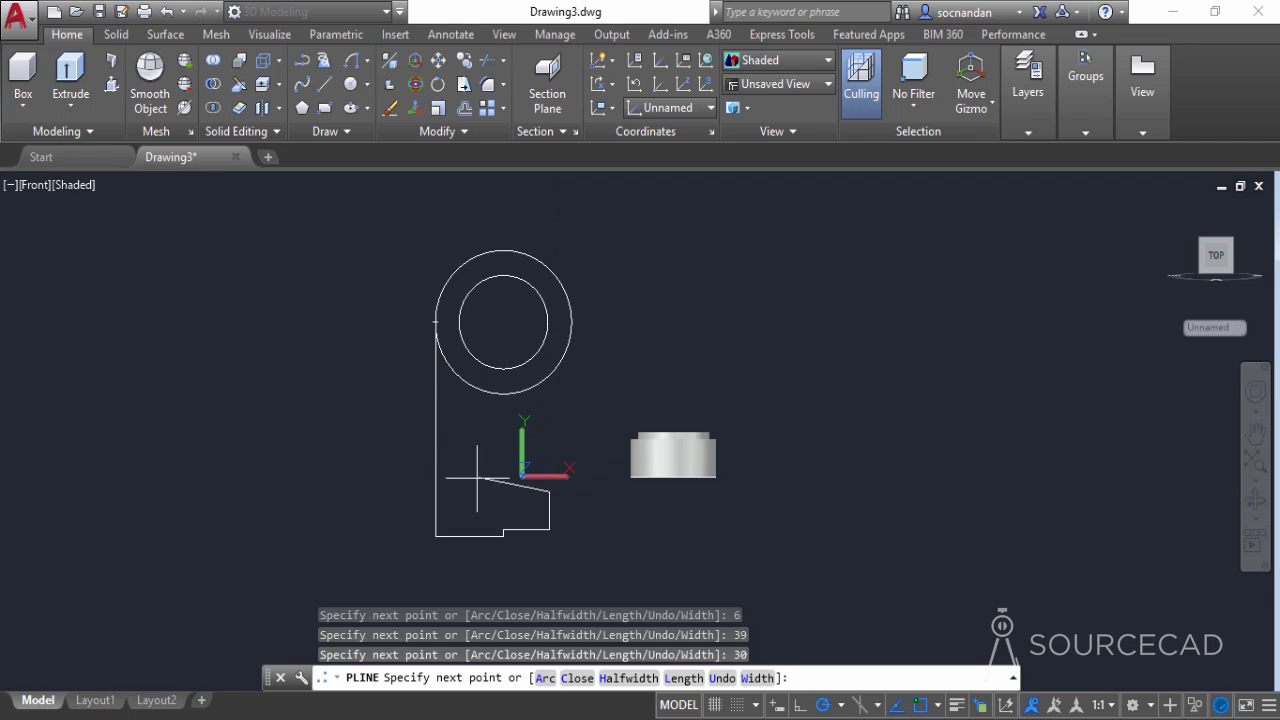
text(66.5)
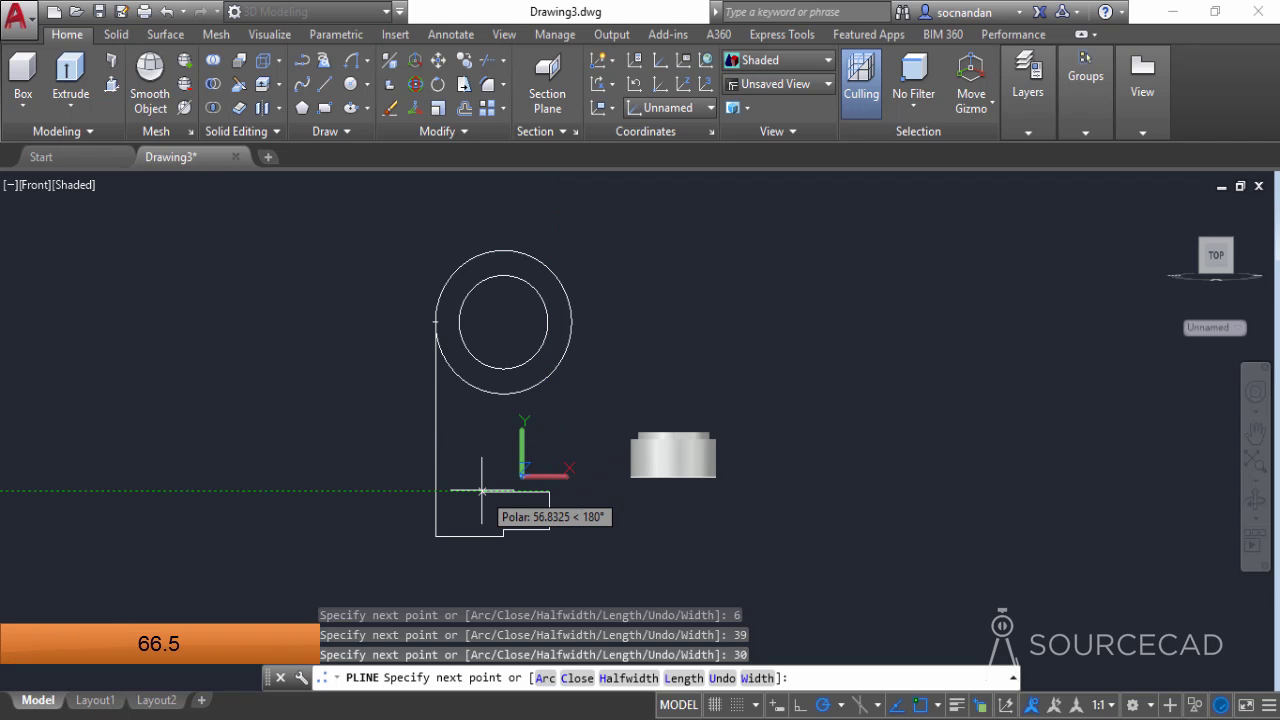
text(66.5)
key(Return)
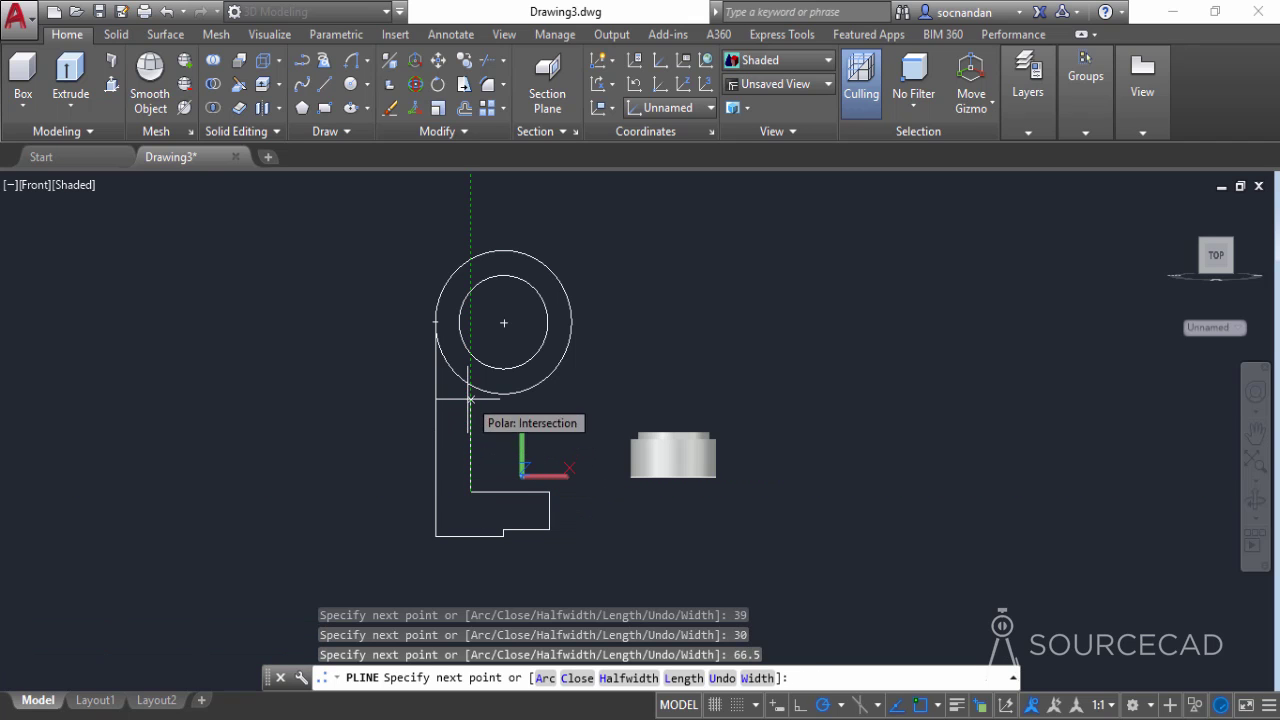
Finish the polyline by running it straight up to the level of the outer circle's bottom quadrant and across to that quadrant
scroll(471, 384, up, 5)
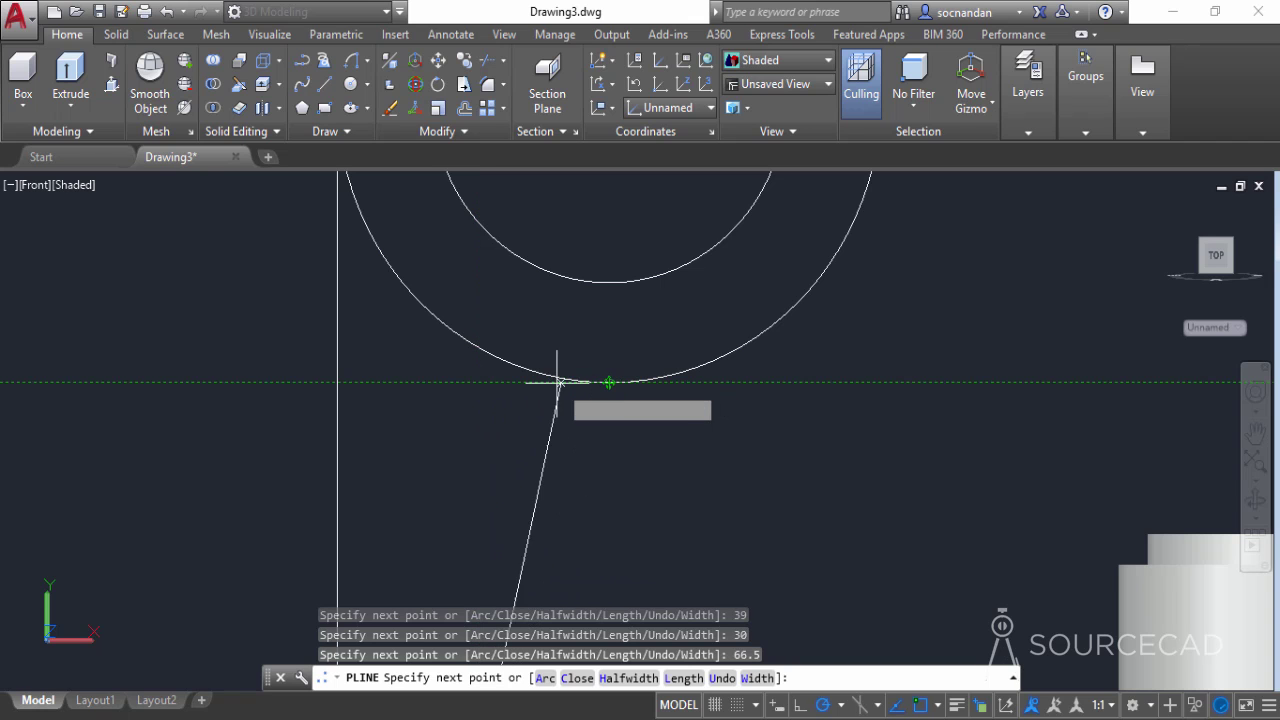
click(478, 382)
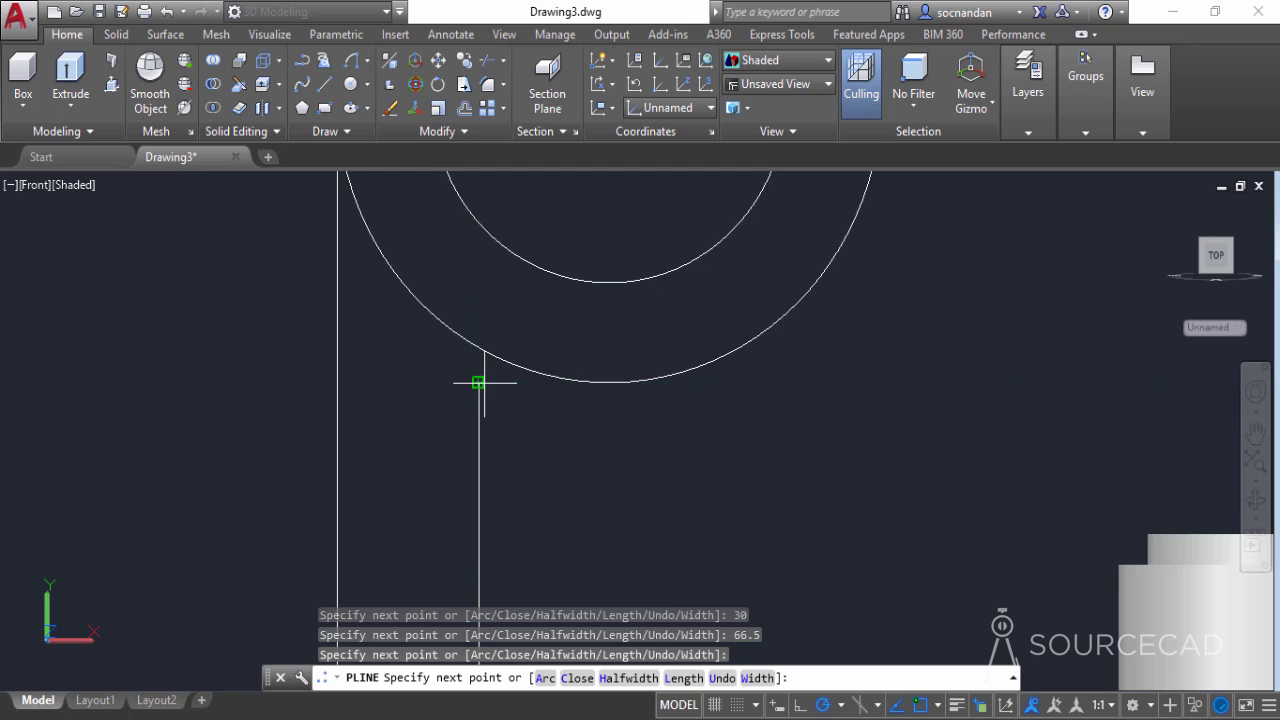
click(609, 382)
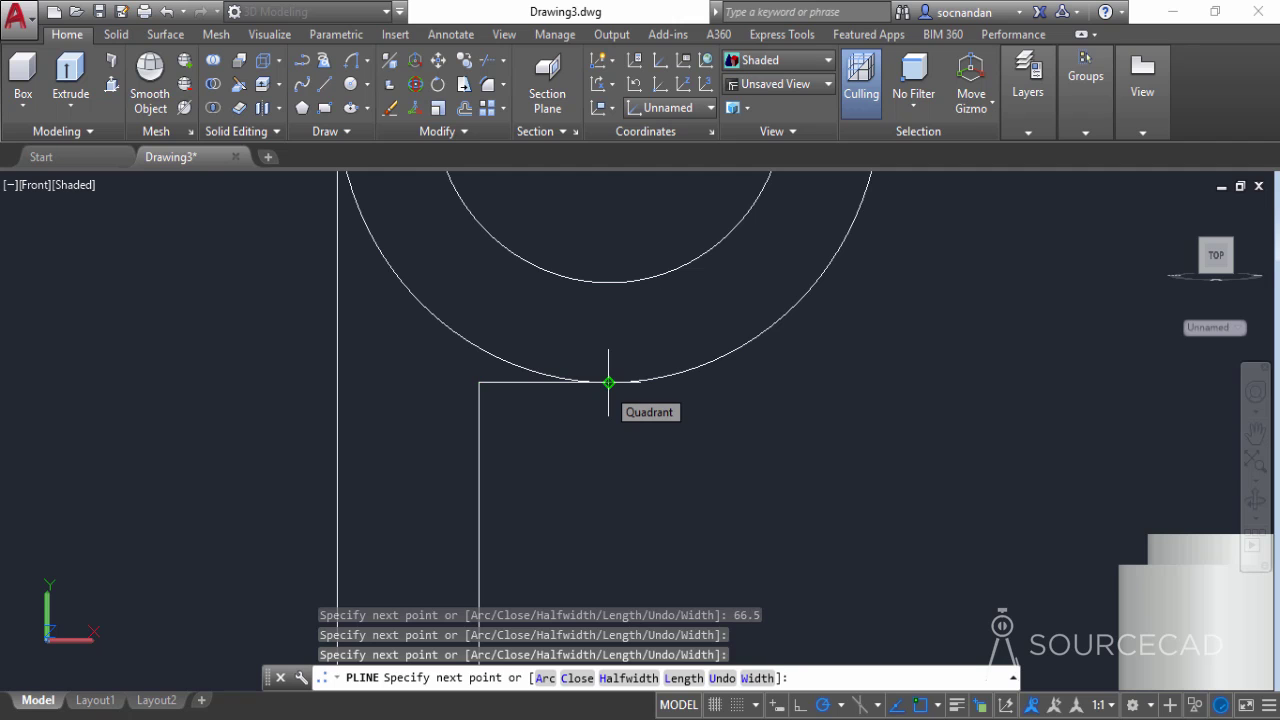
key(Return)
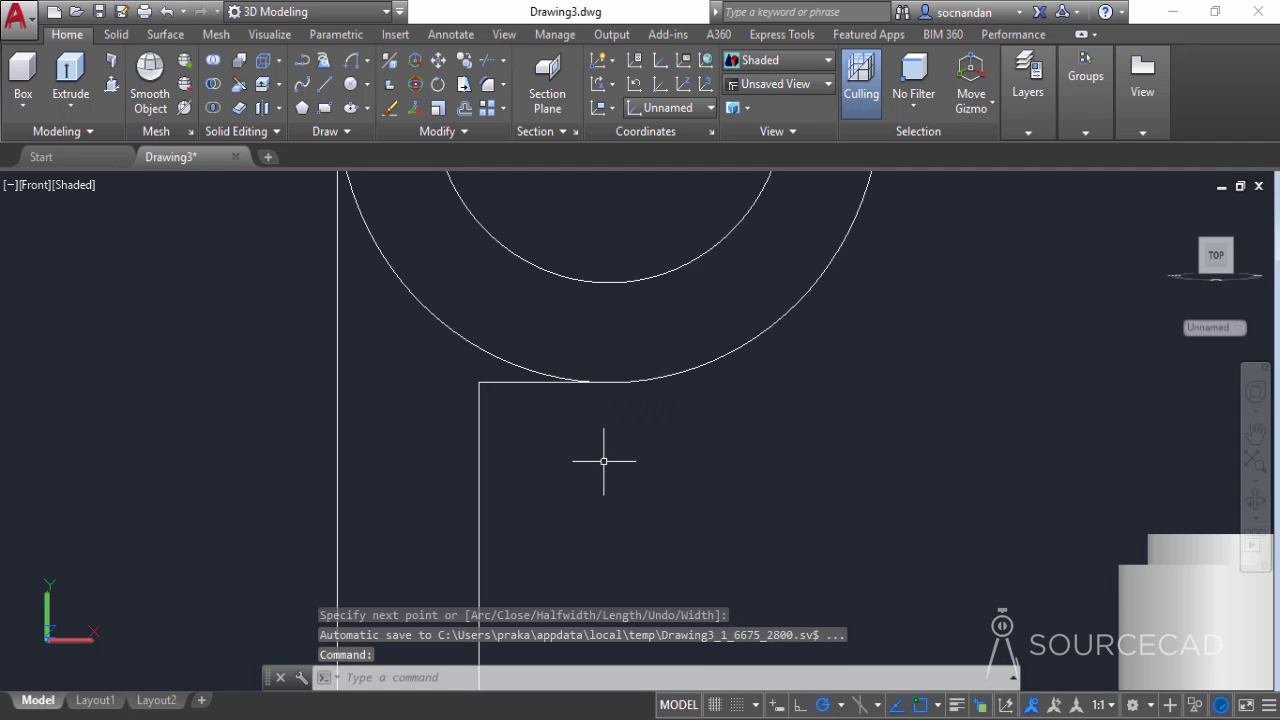
scroll(603, 466, down, 5)
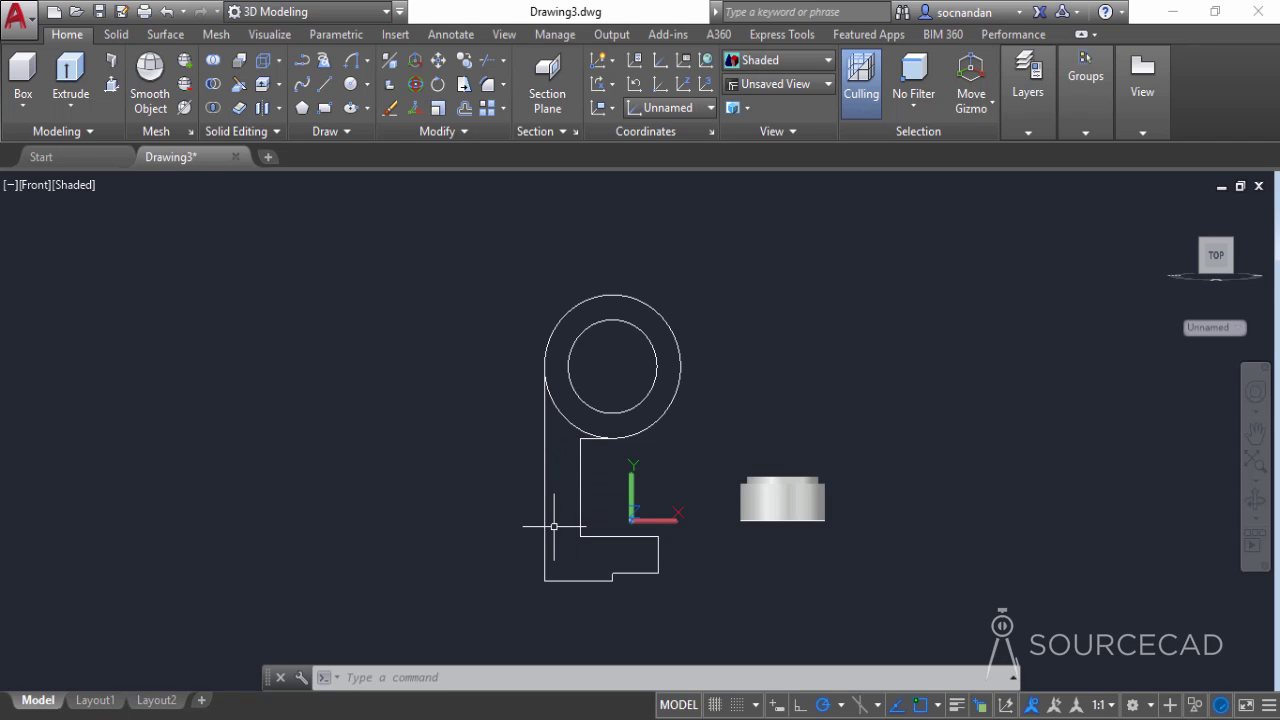
Fillet the polyline's upper inner corner below the outer circle with radius 5, using the Multiple option
click(488, 87)
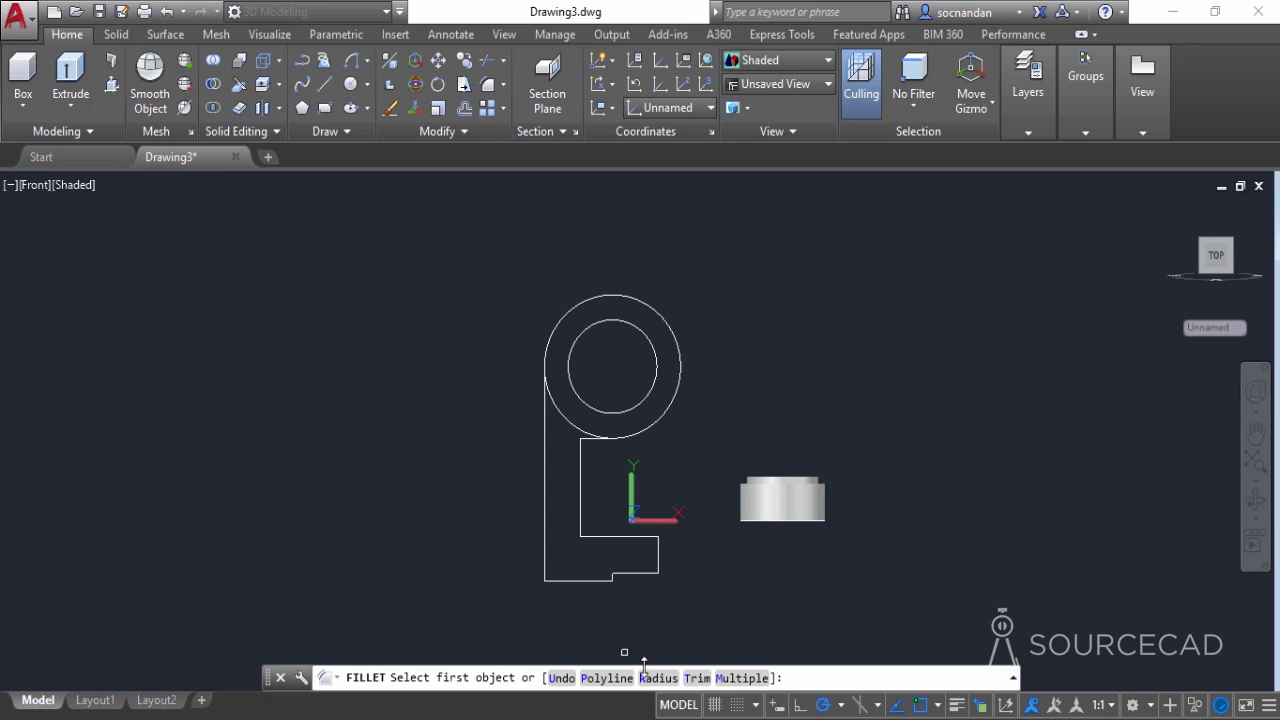
text(R)
key(Return)
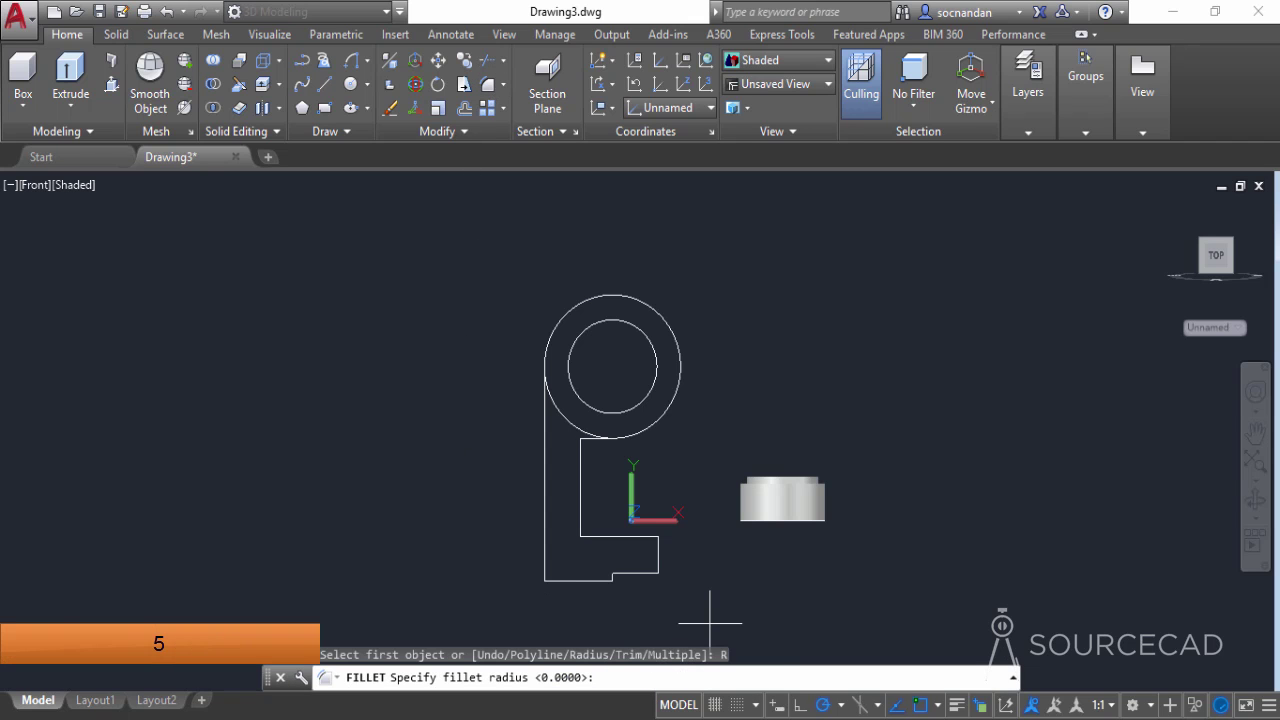
text(5)
key(Return)
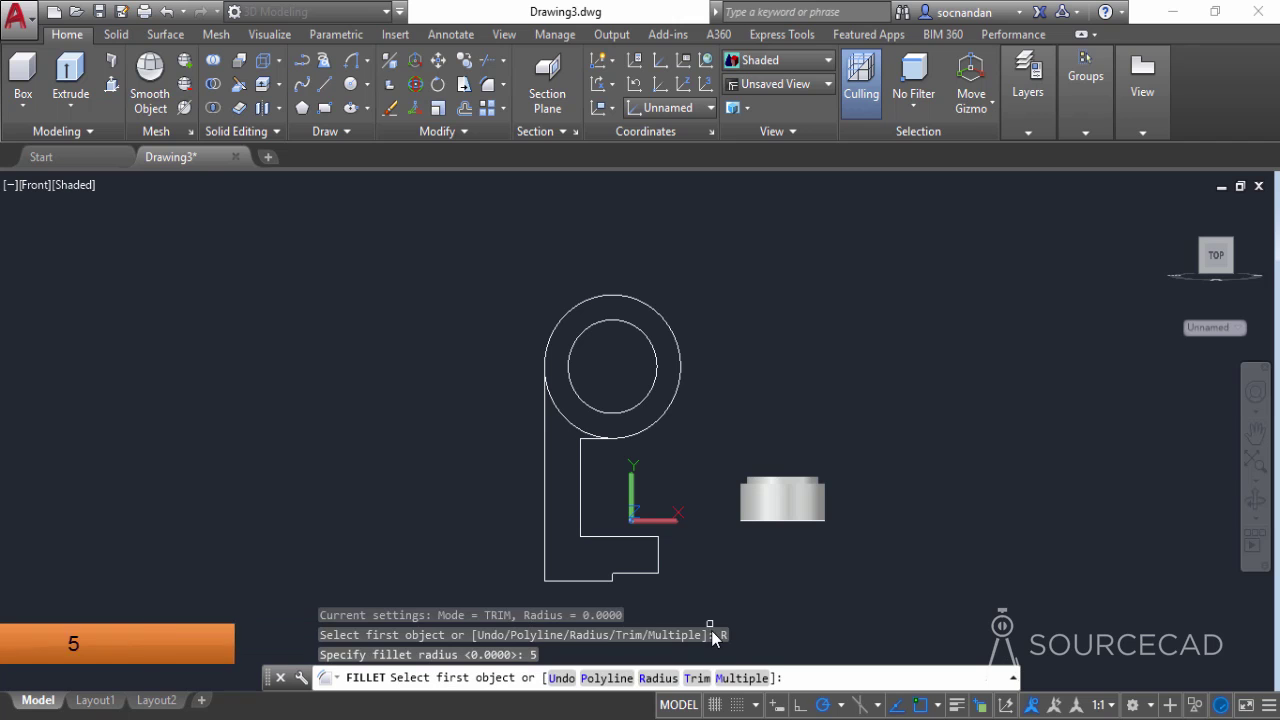
click(743, 678)
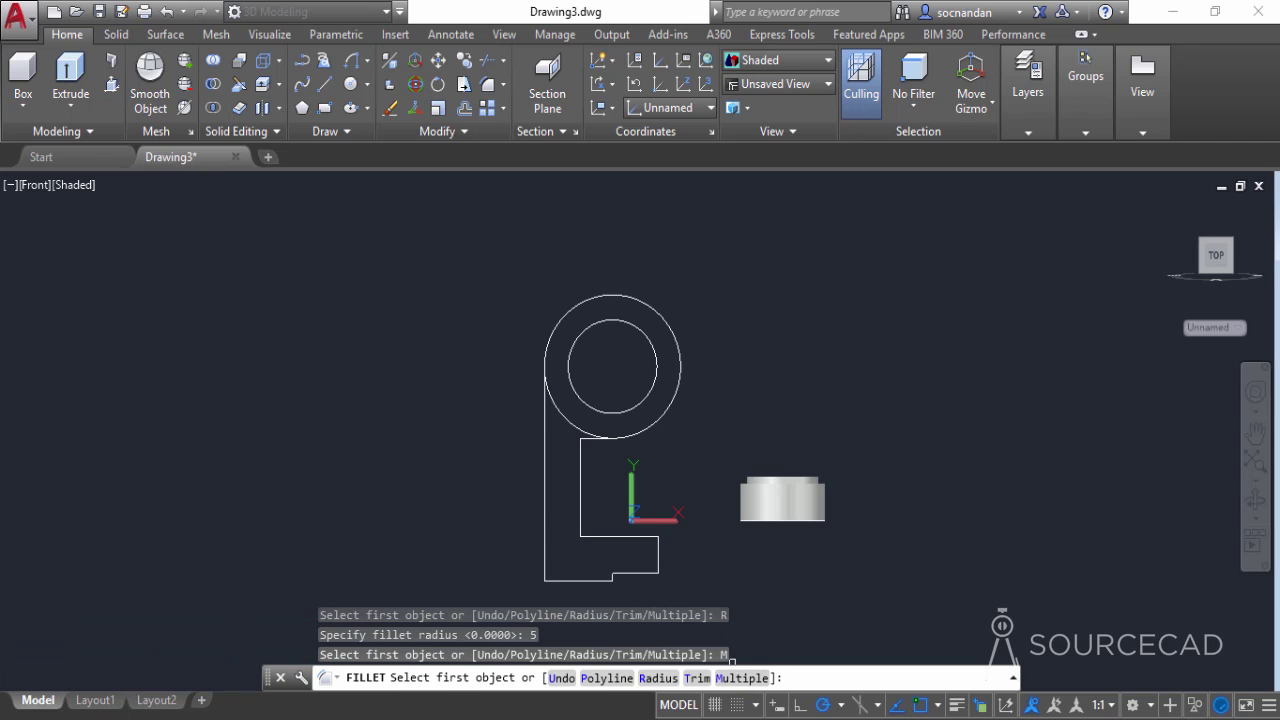
click(581, 456)
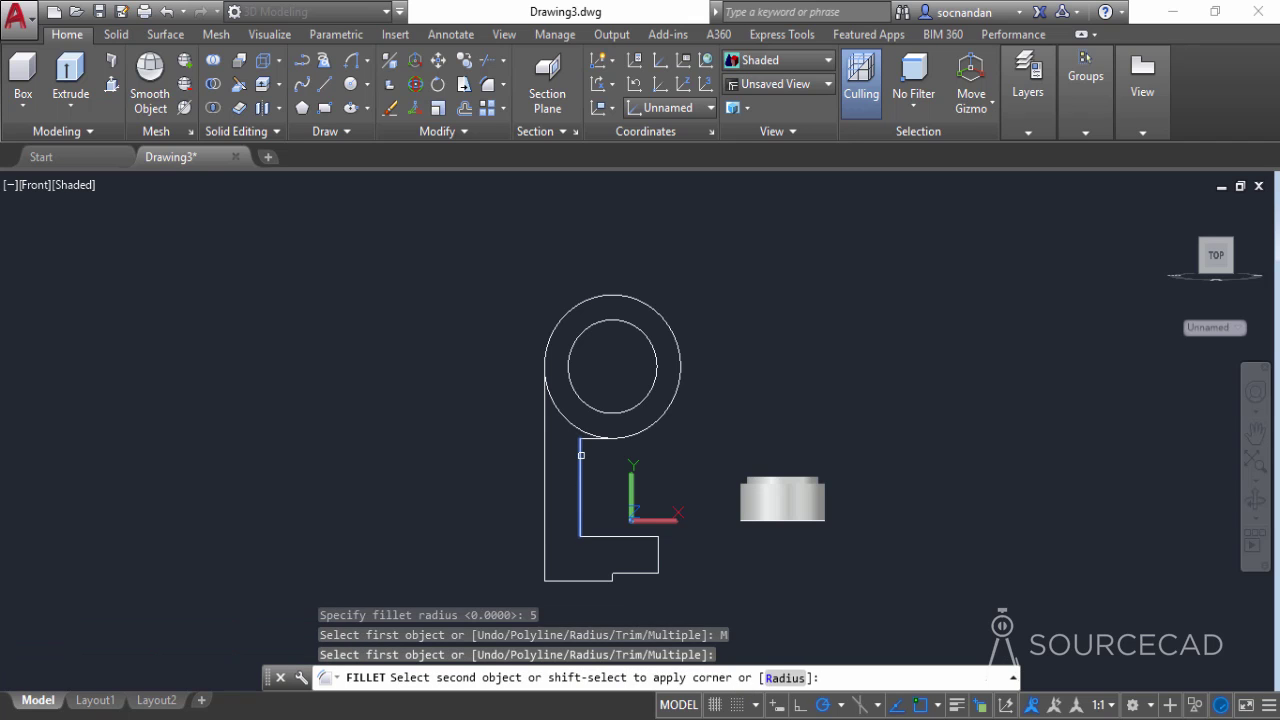
scroll(581, 446, up, 4)
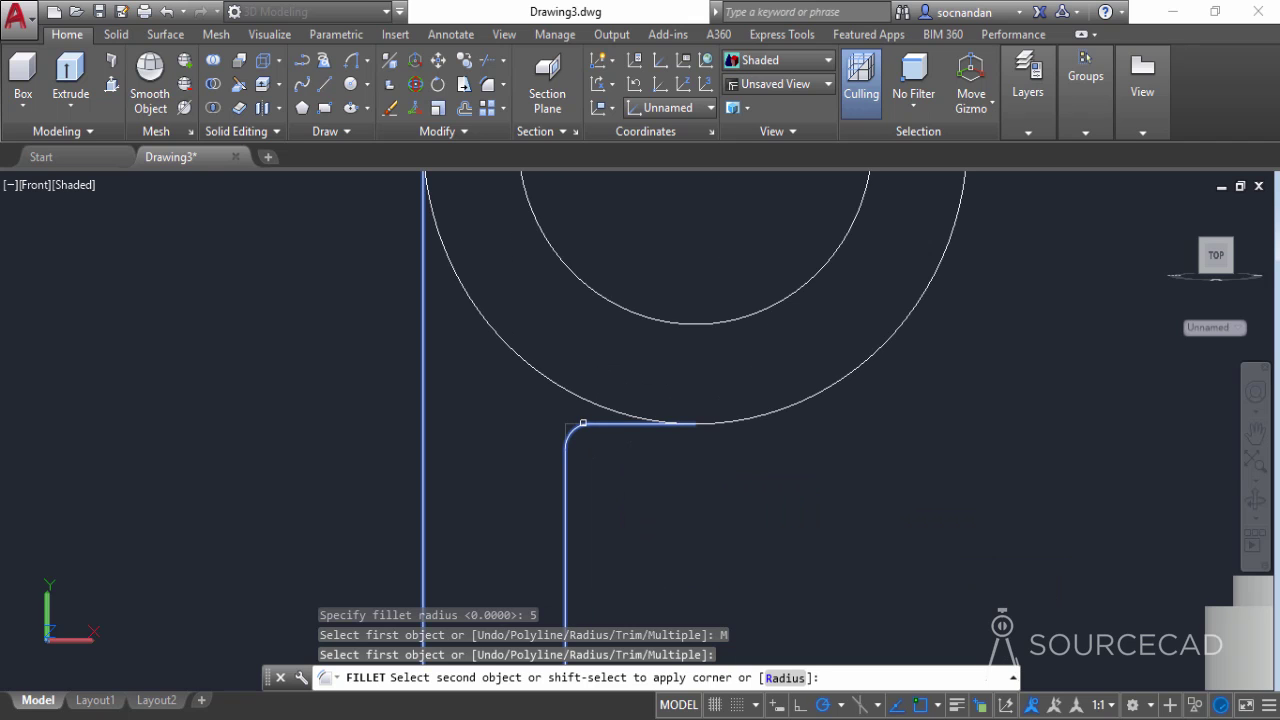
click(584, 424)
Fillet the polyline's lower inner corner, where the upright meets the foot, with the same radius of 5
scroll(590, 461, down, 5)
scroll(606, 565, up, 6)
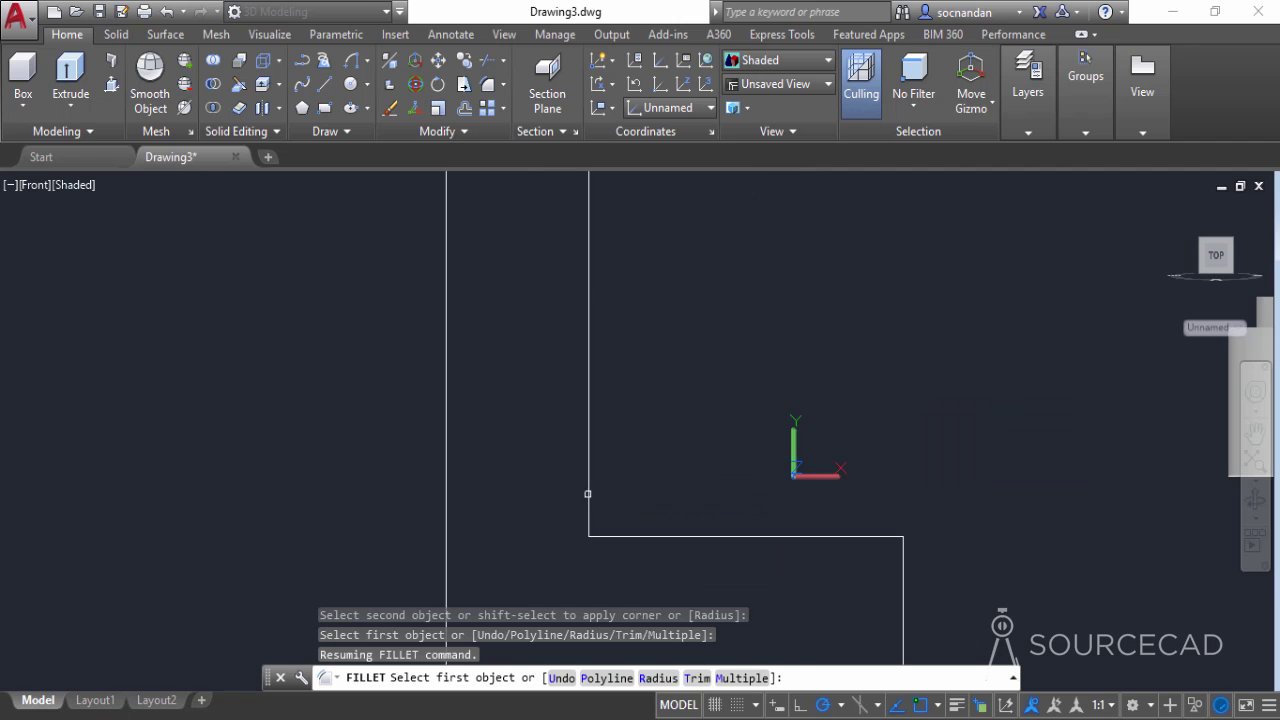
click(587, 478)
click(633, 535)
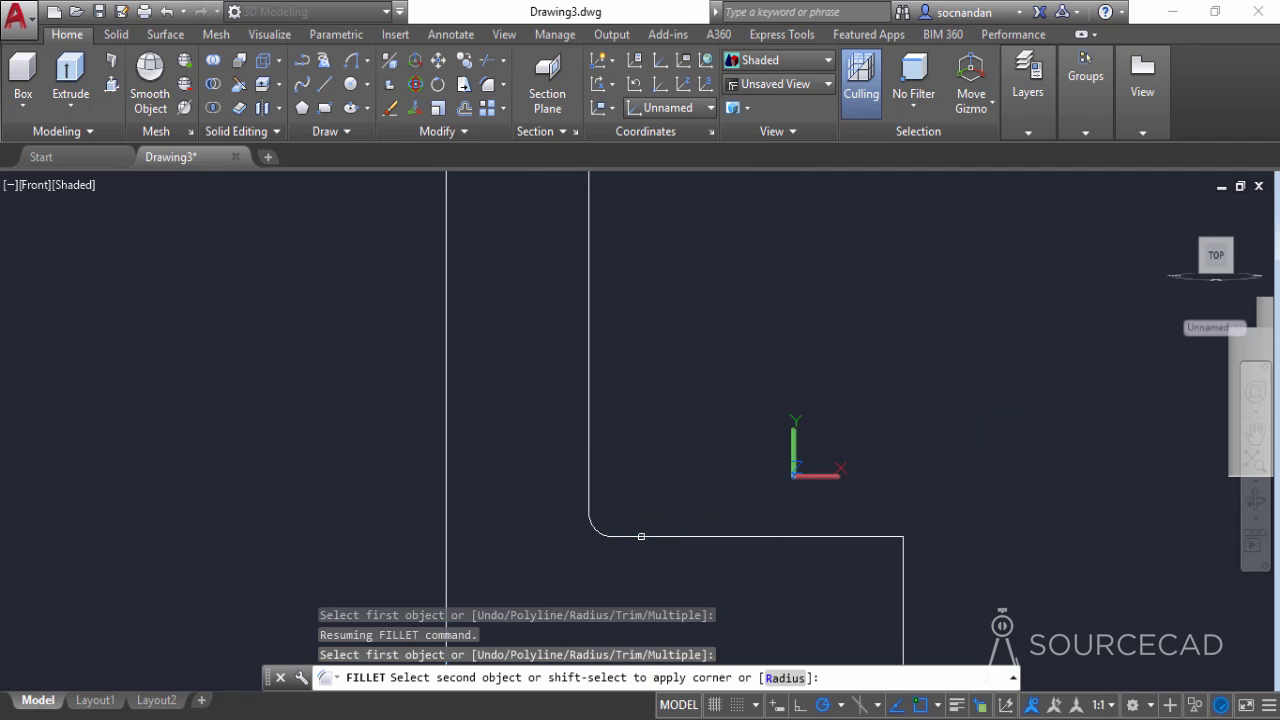
scroll(650, 440, down, 5)
key(Return)
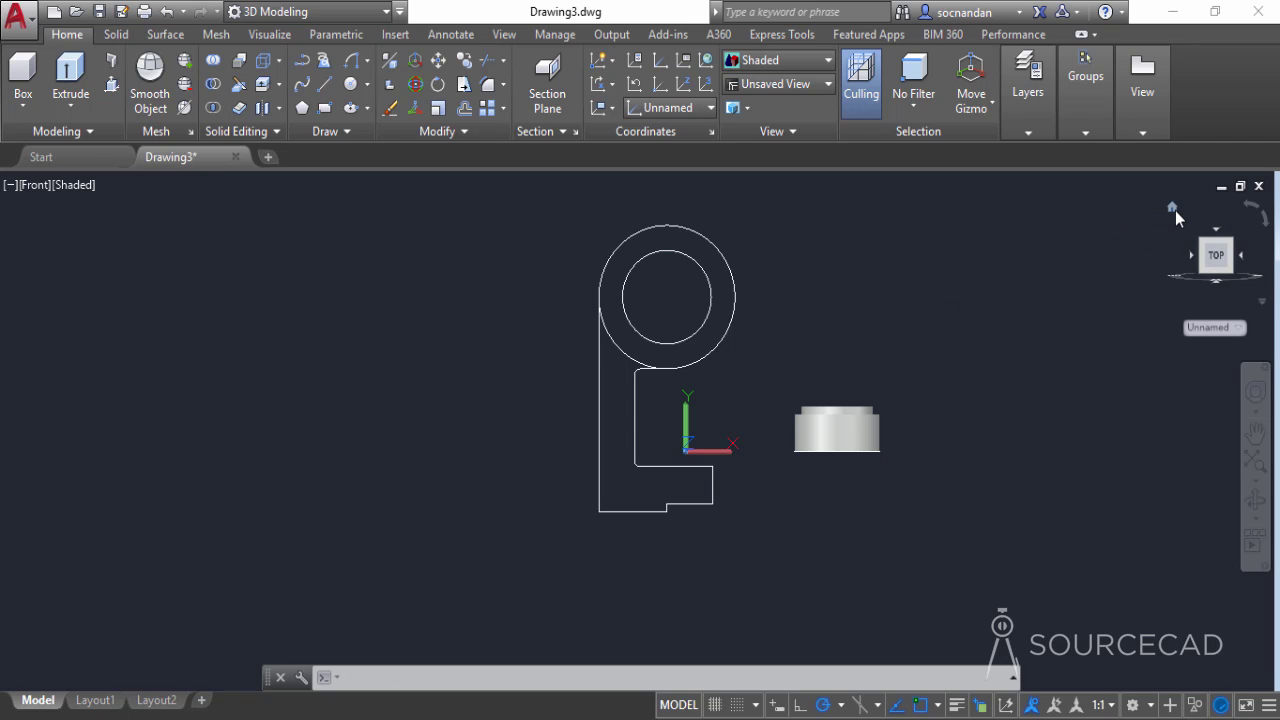
Switch to the home 3D view and presspull the area enclosed by the polyline and outer circle to a height of 110
click(1173, 208)
middle_drag(750, 519, 679, 393)
scroll(679, 393, up, 2)
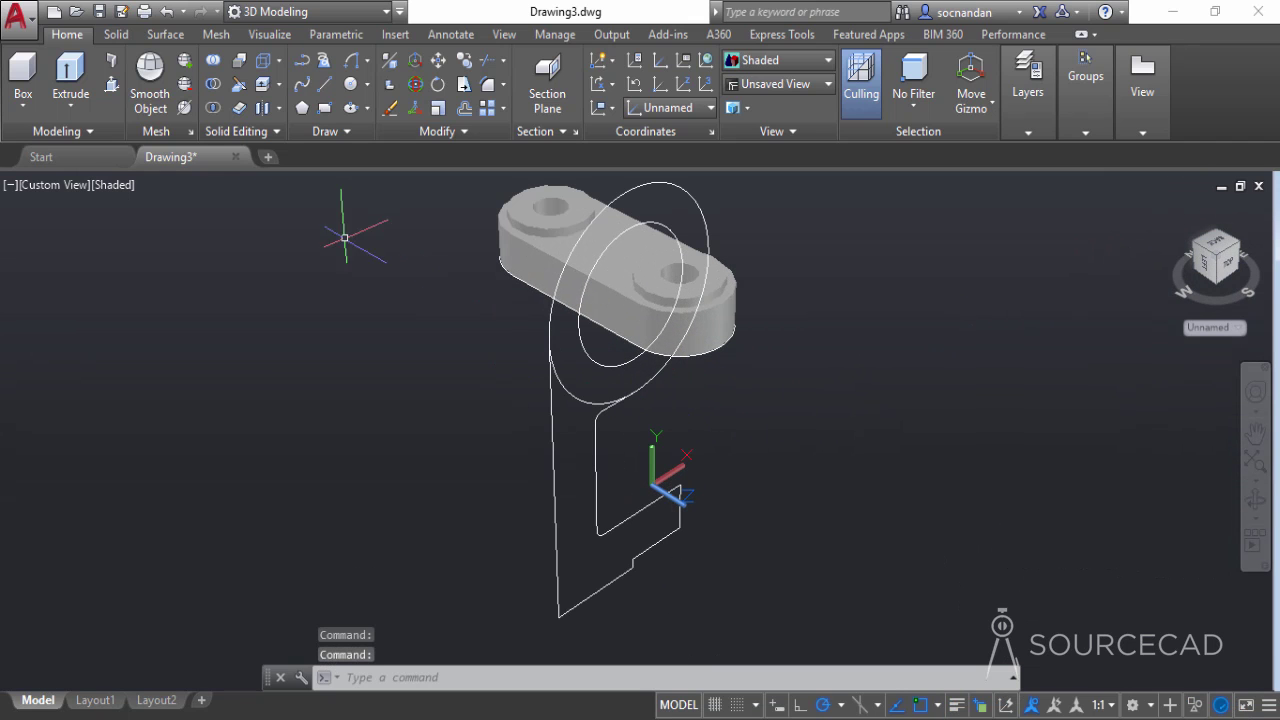
click(111, 86)
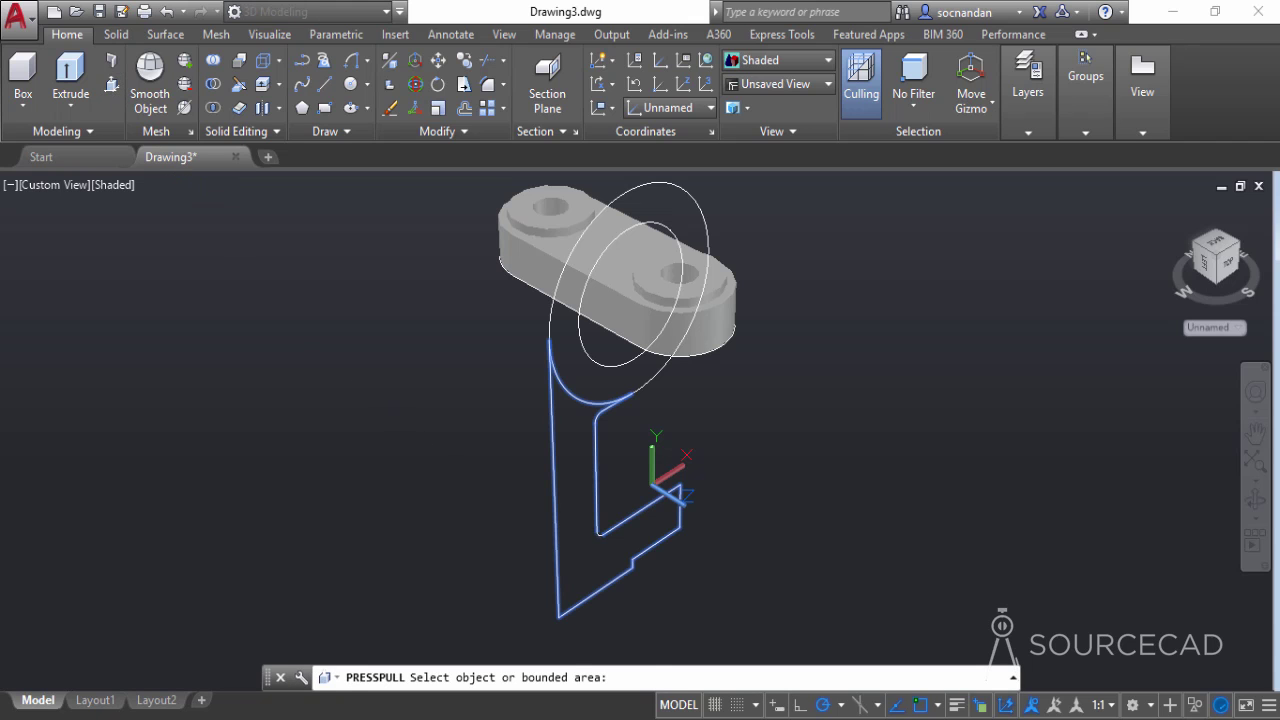
click(575, 523)
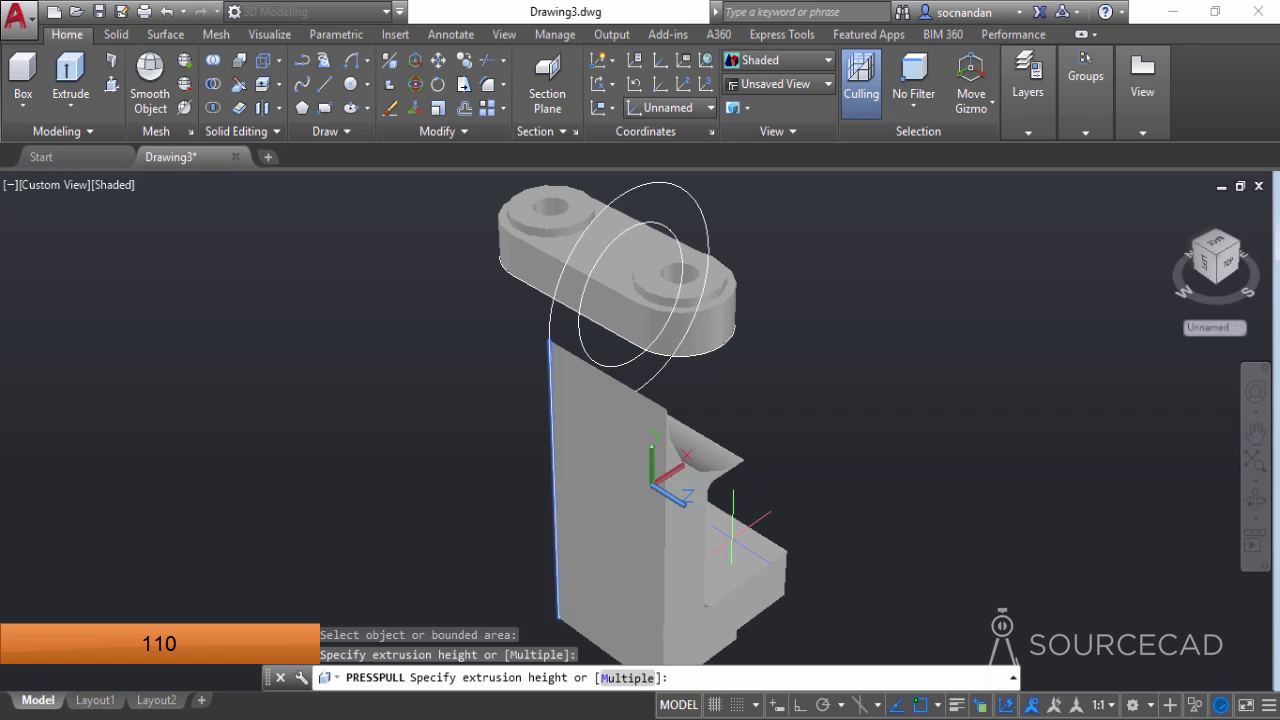
key(Return)
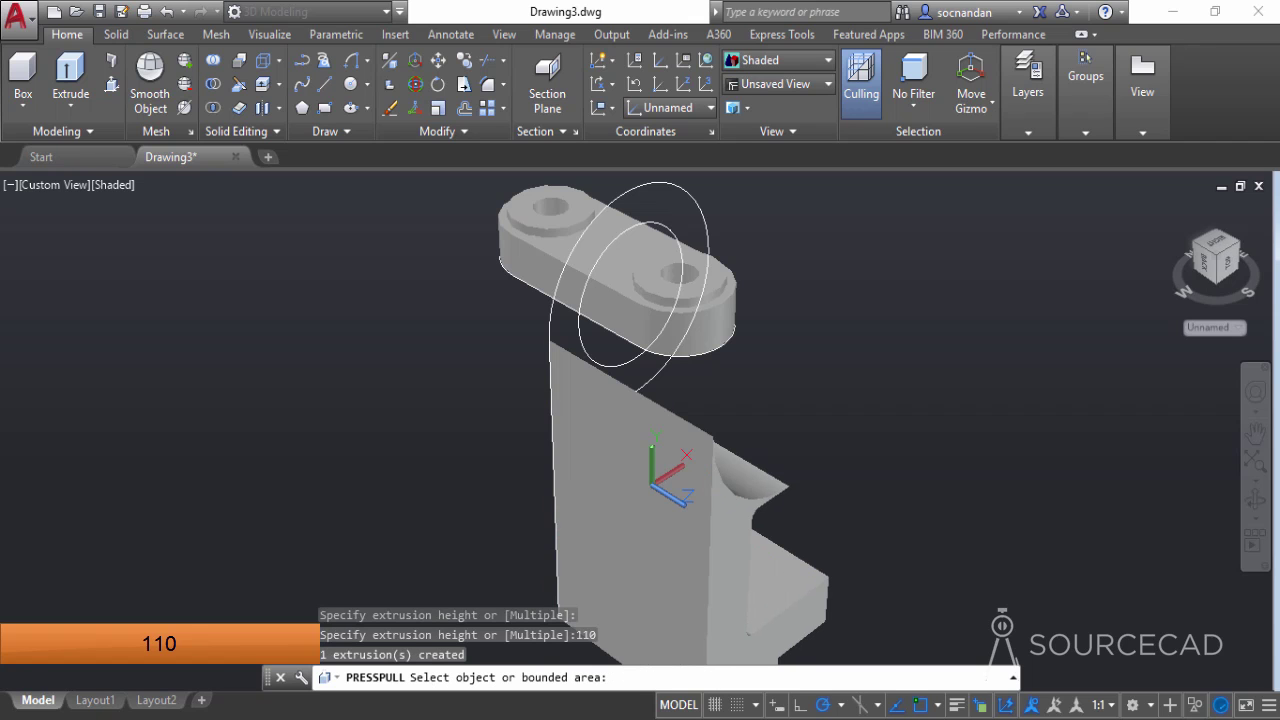
Presspull the ring area between the two concentric circles to a height of 120
click(565, 328)
text(120)
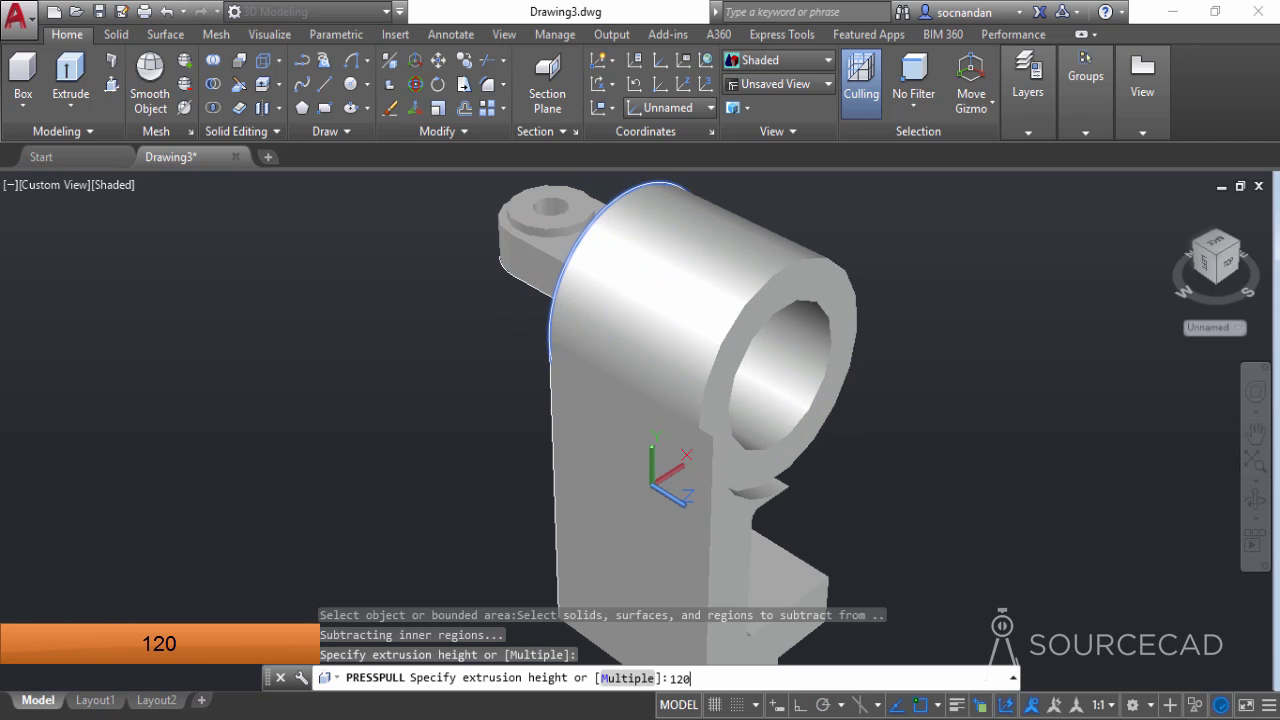
key(Return)
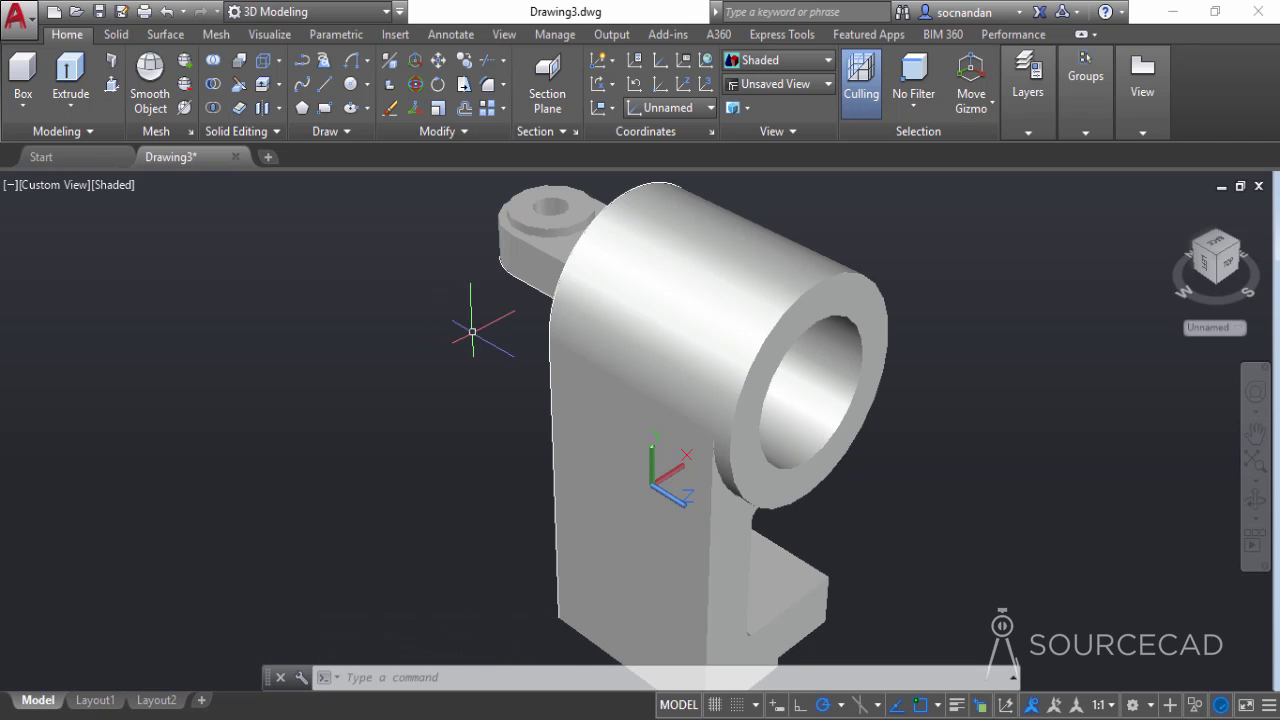
Move the hollow cylinder 5 units backward along its own axis with the Move Gizmo
click(700, 290)
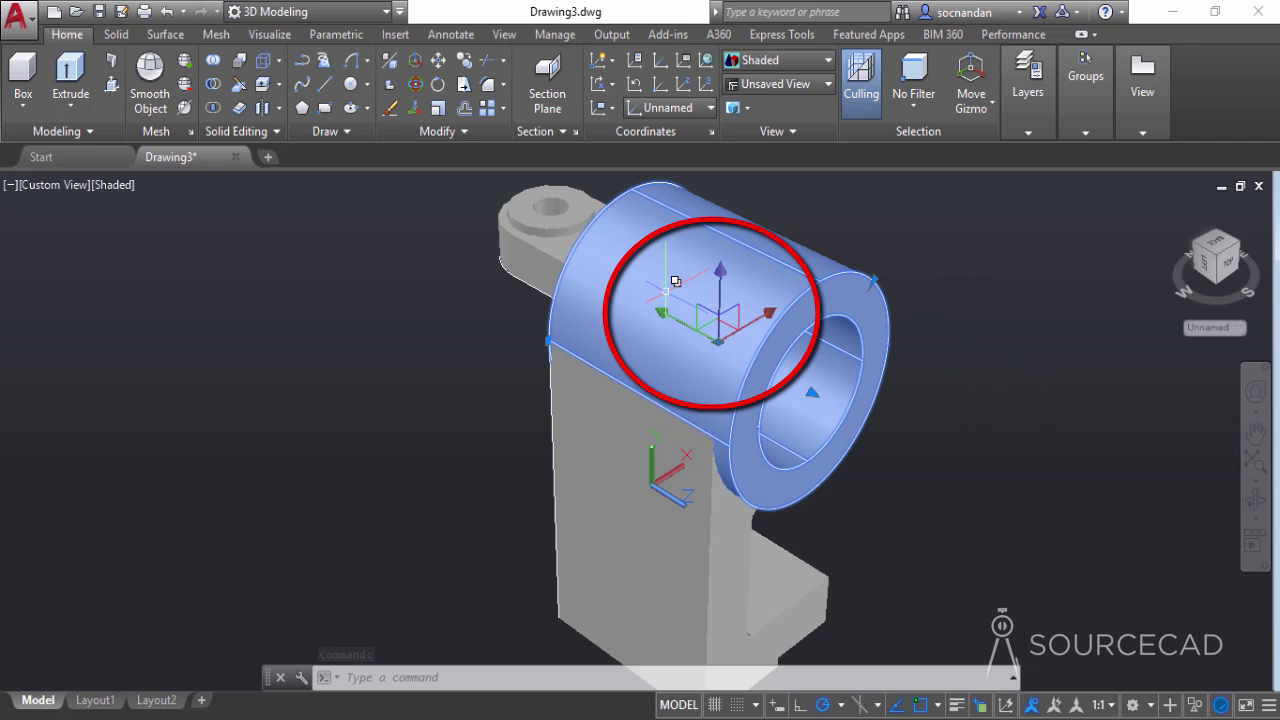
click(975, 110)
click(1007, 143)
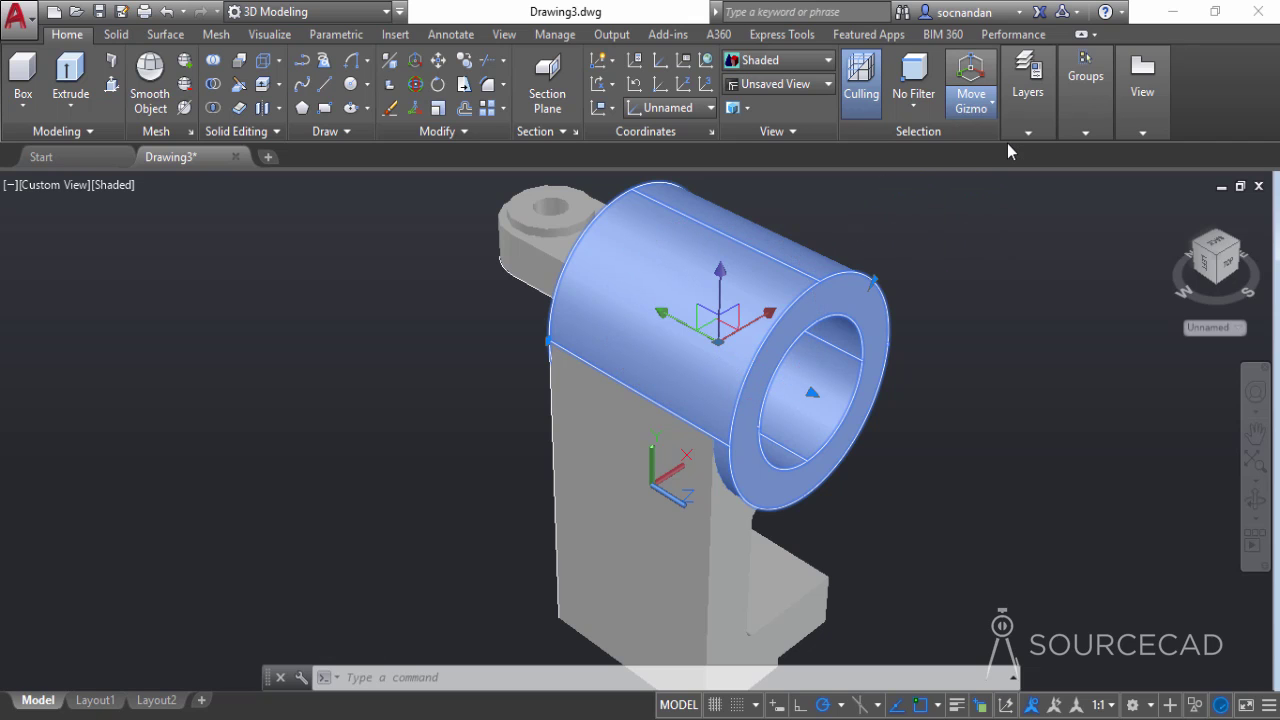
click(665, 318)
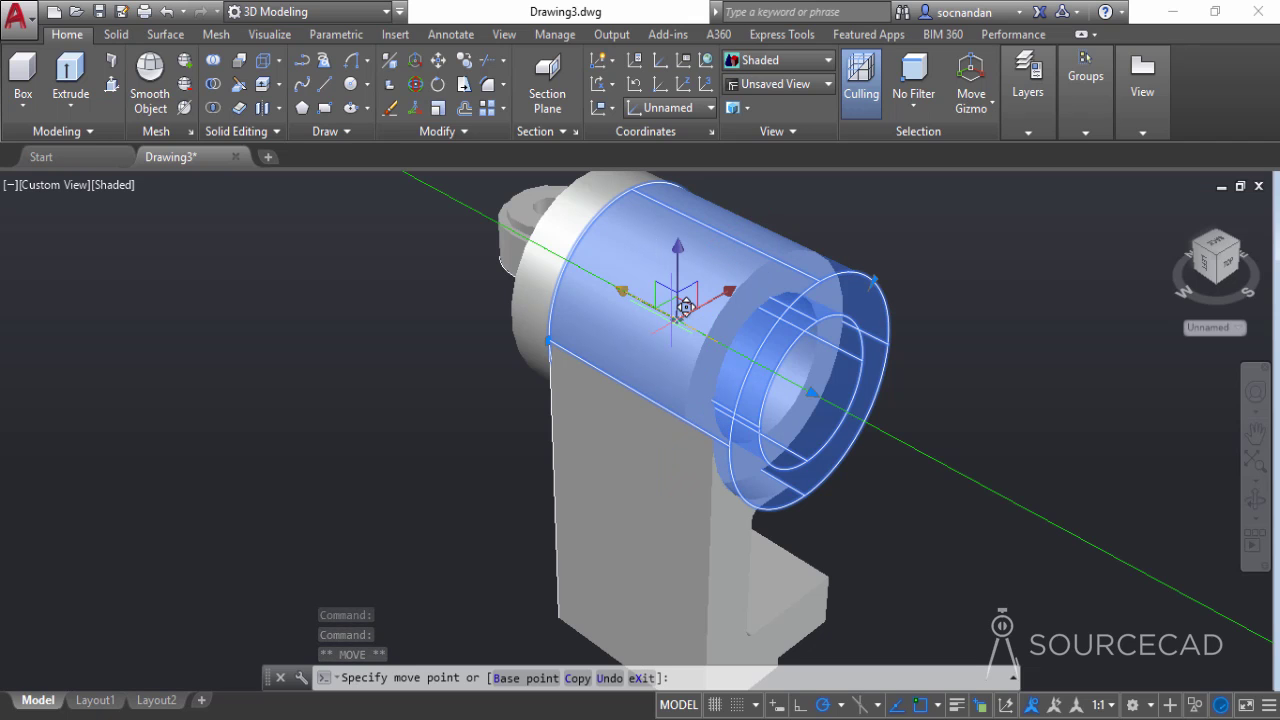
text(5)
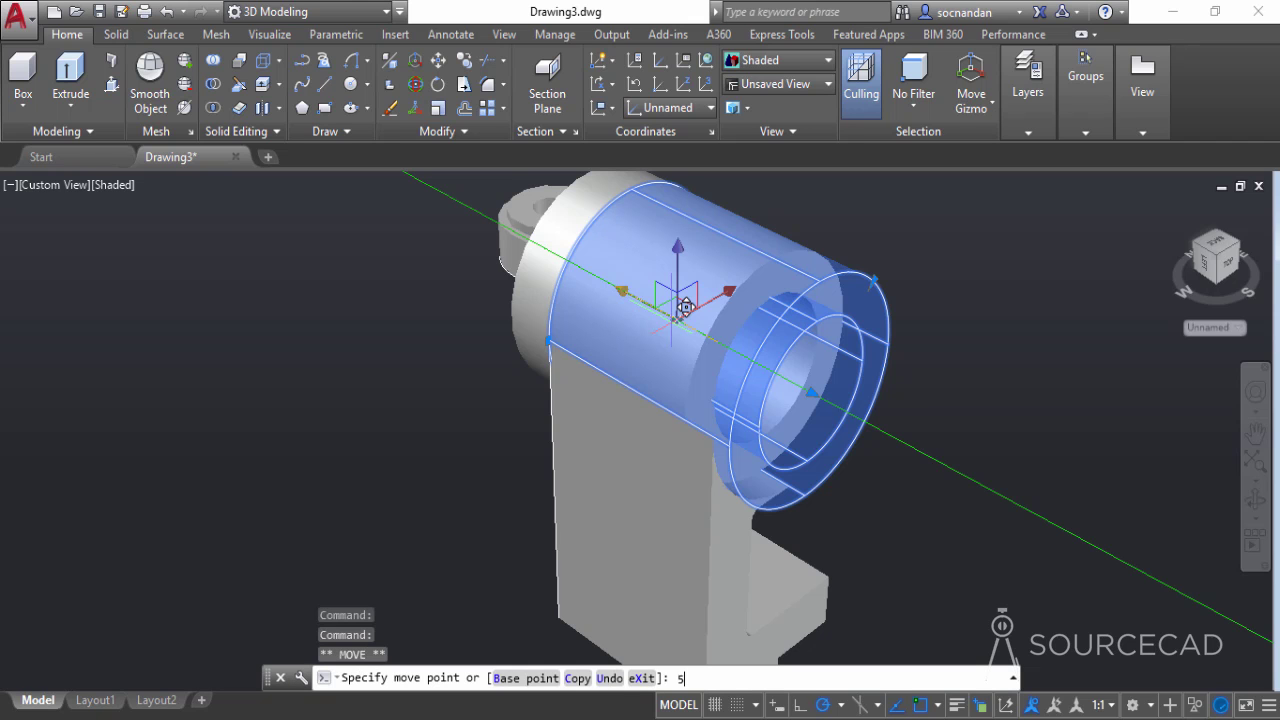
key(Return)
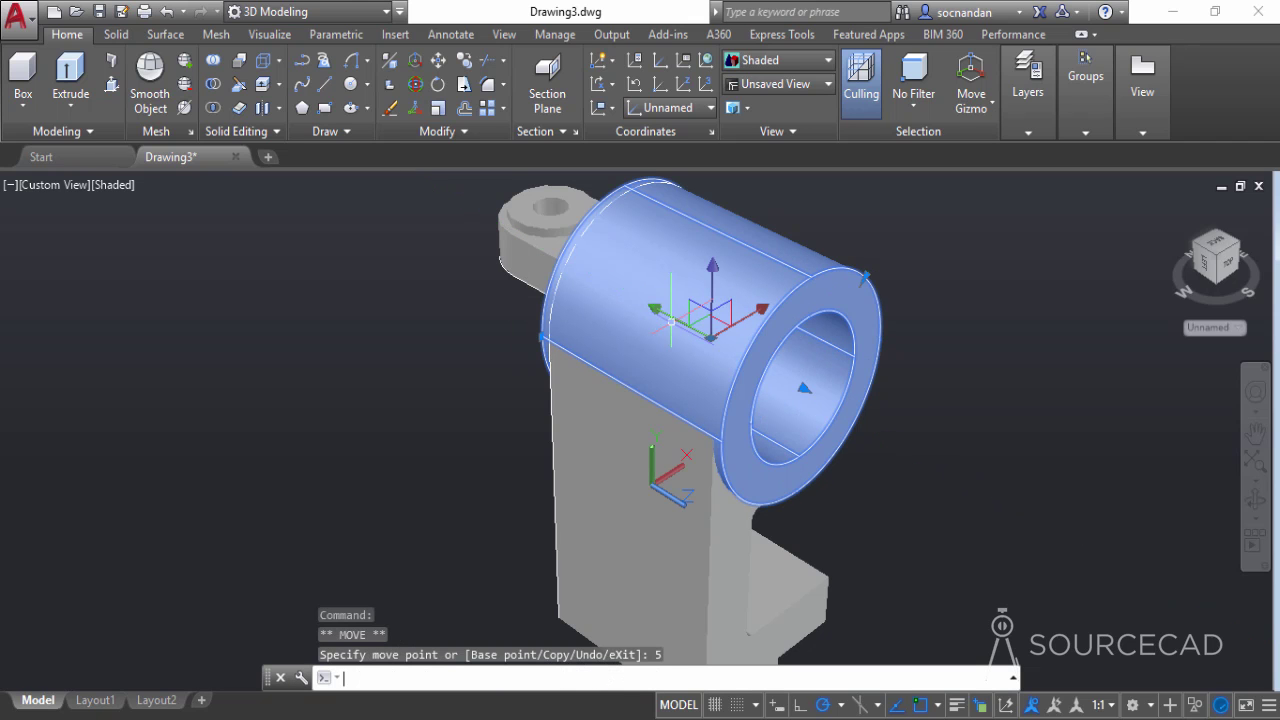
key(Escape)
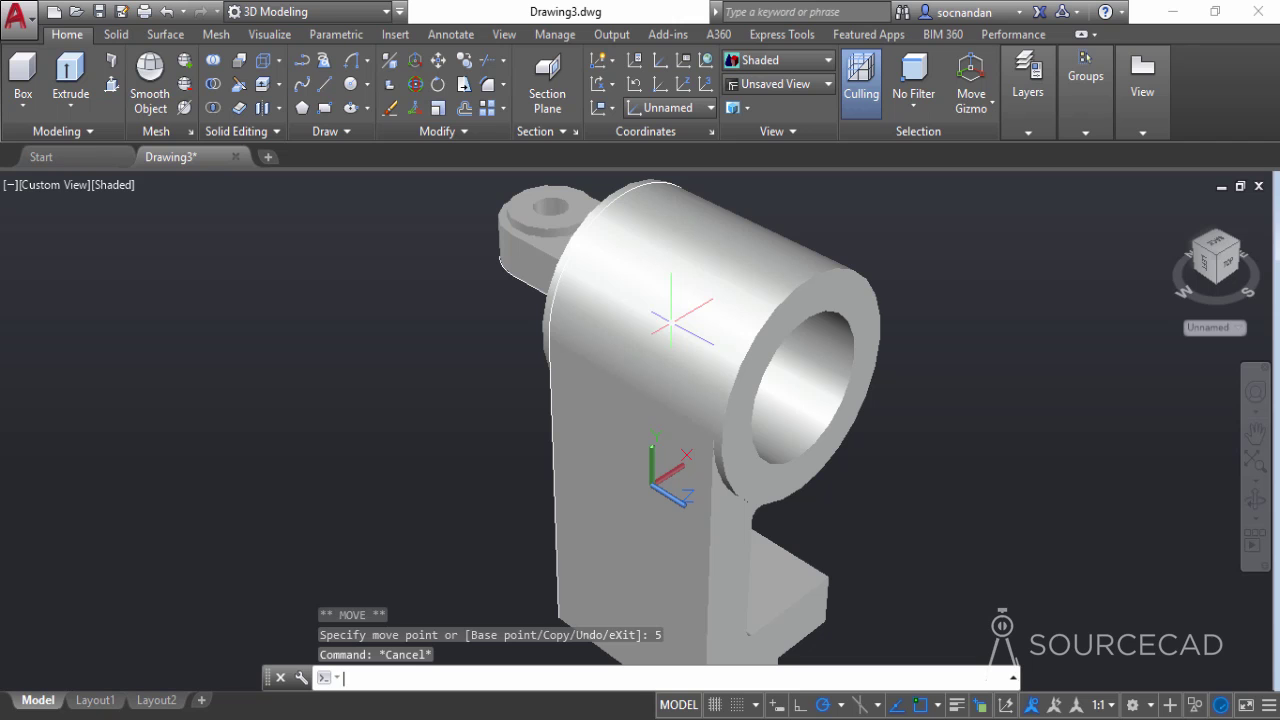
Orbit to a clear view of the bracket and select all of its objects, leaving out the link with bosses
click(1257, 518)
click(1190, 557)
drag(741, 359, 639, 280)
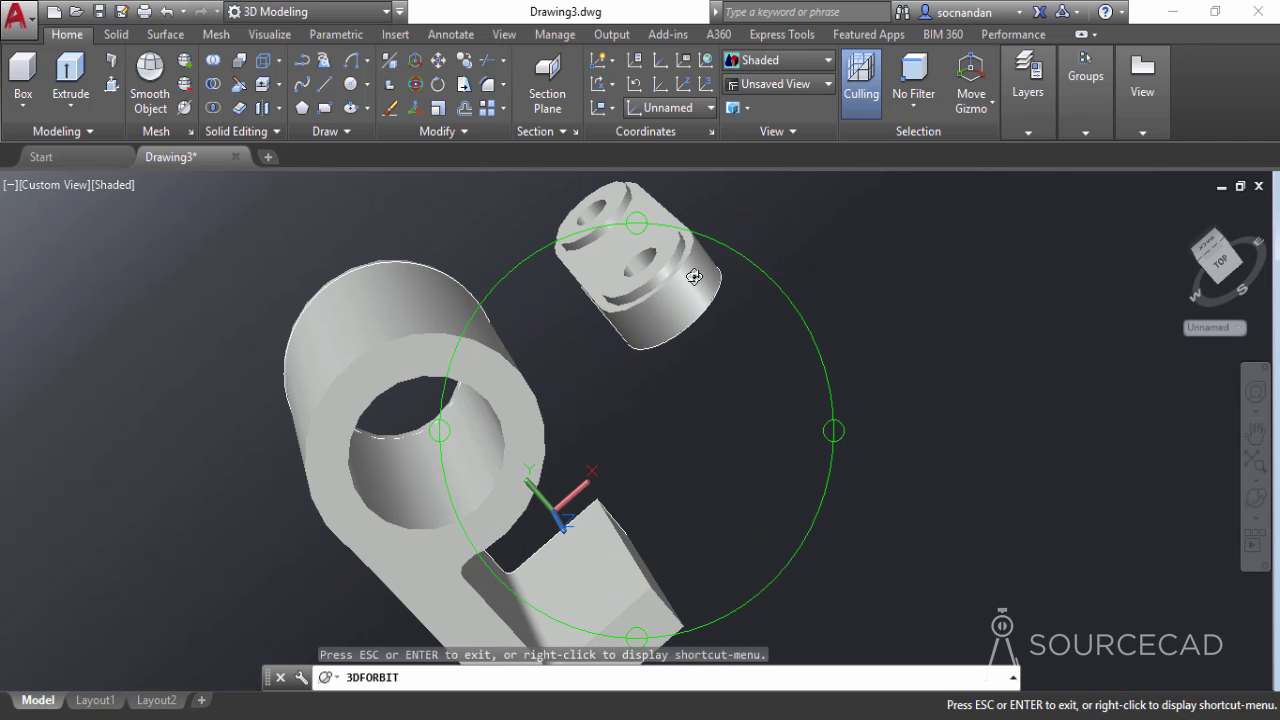
right_click(777, 249)
click(806, 262)
scroll(694, 466, down, 3)
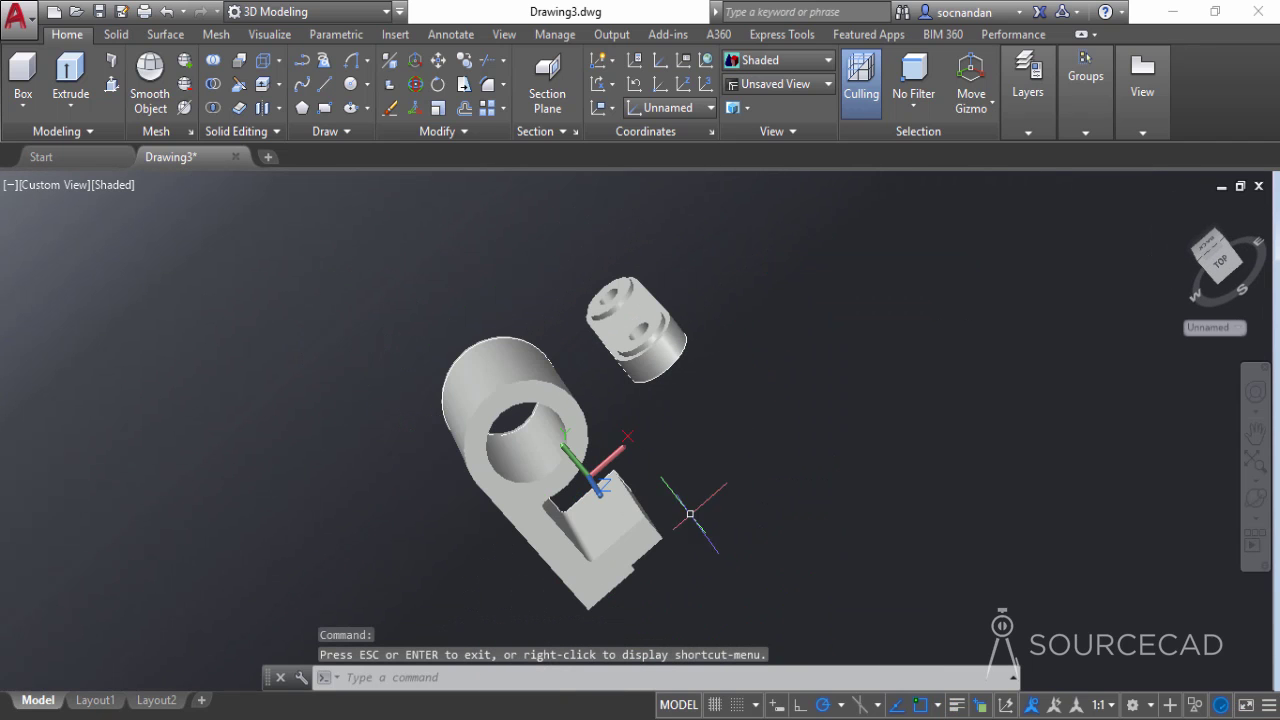
click(689, 594)
click(437, 422)
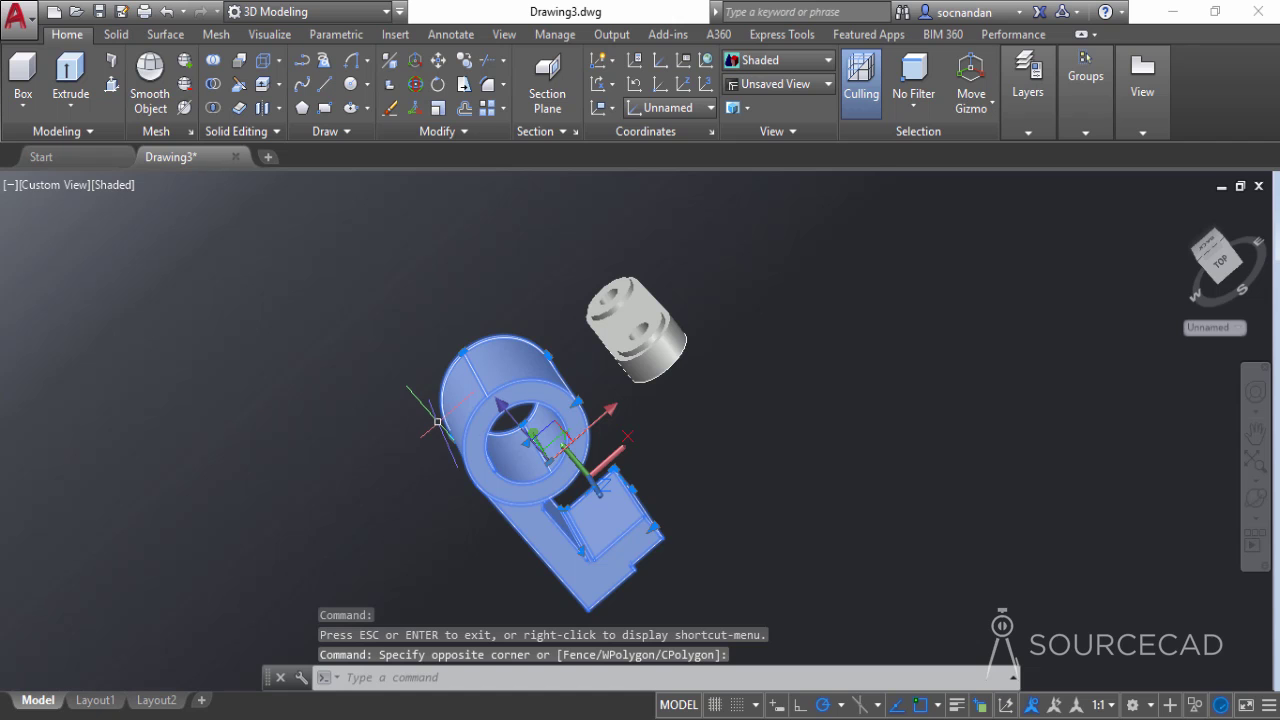
Start moving the selected bracket, with the midpoint of the foot's upper end edge as the base point
click(437, 62)
scroll(618, 490, up, 3)
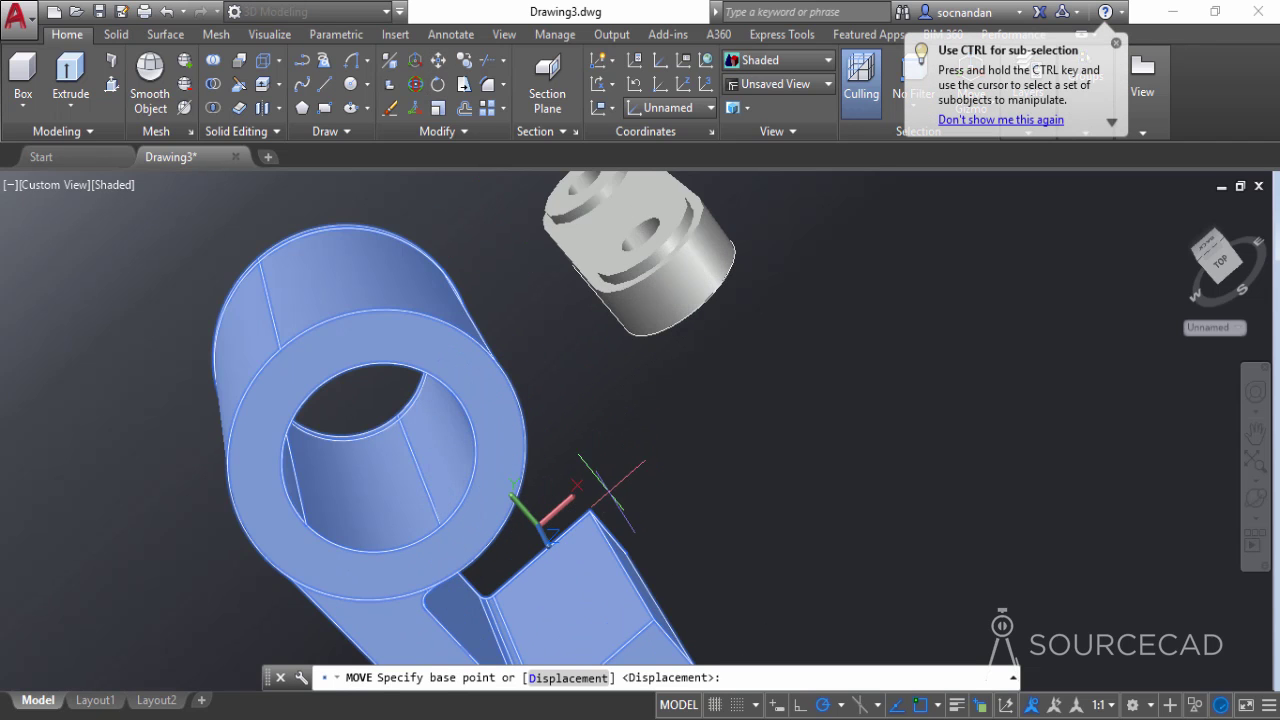
scroll(618, 490, down, 2)
middle_drag(605, 480, 590, 430)
scroll(612, 470, up, 4)
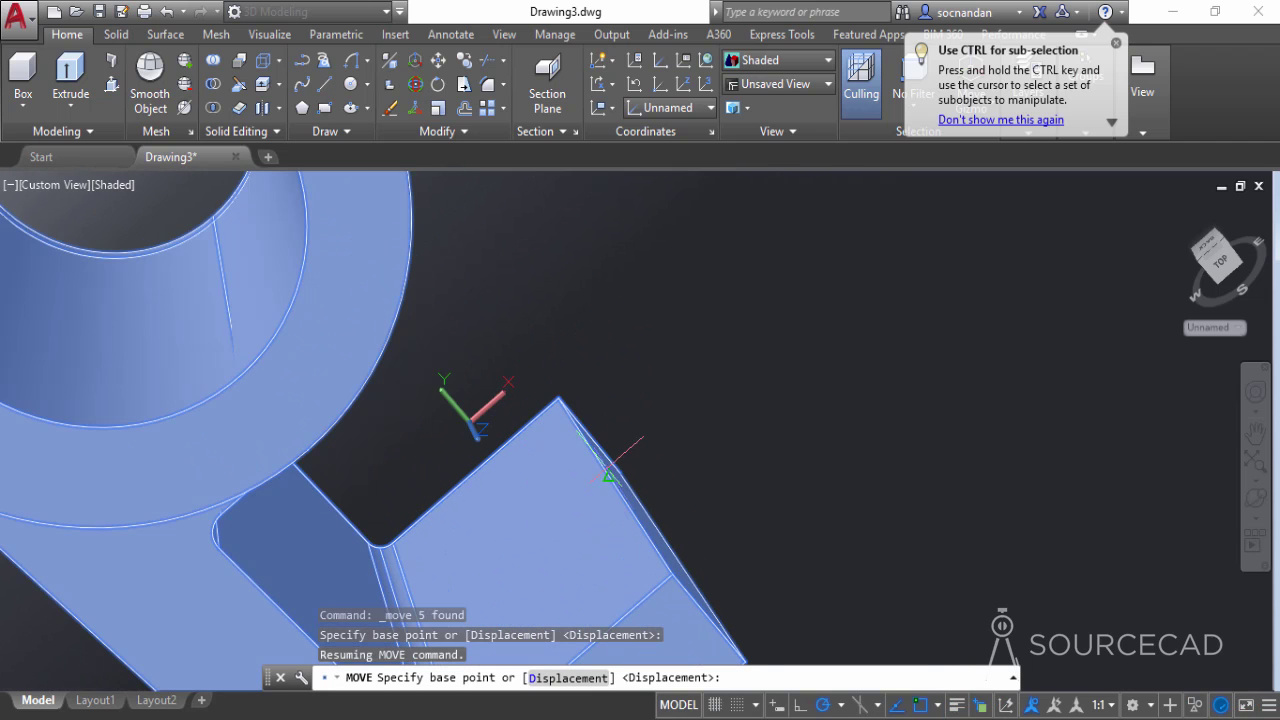
scroll(608, 476, up, 2)
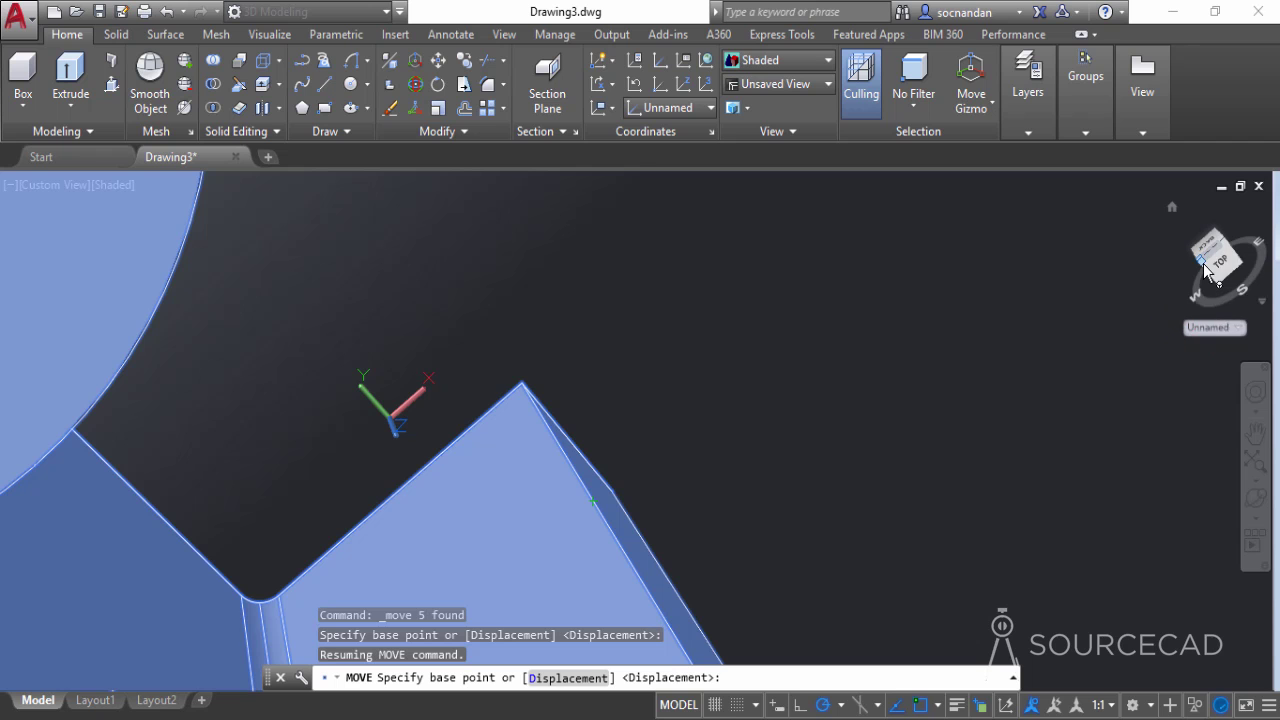
right_click(1207, 272)
click(1155, 301)
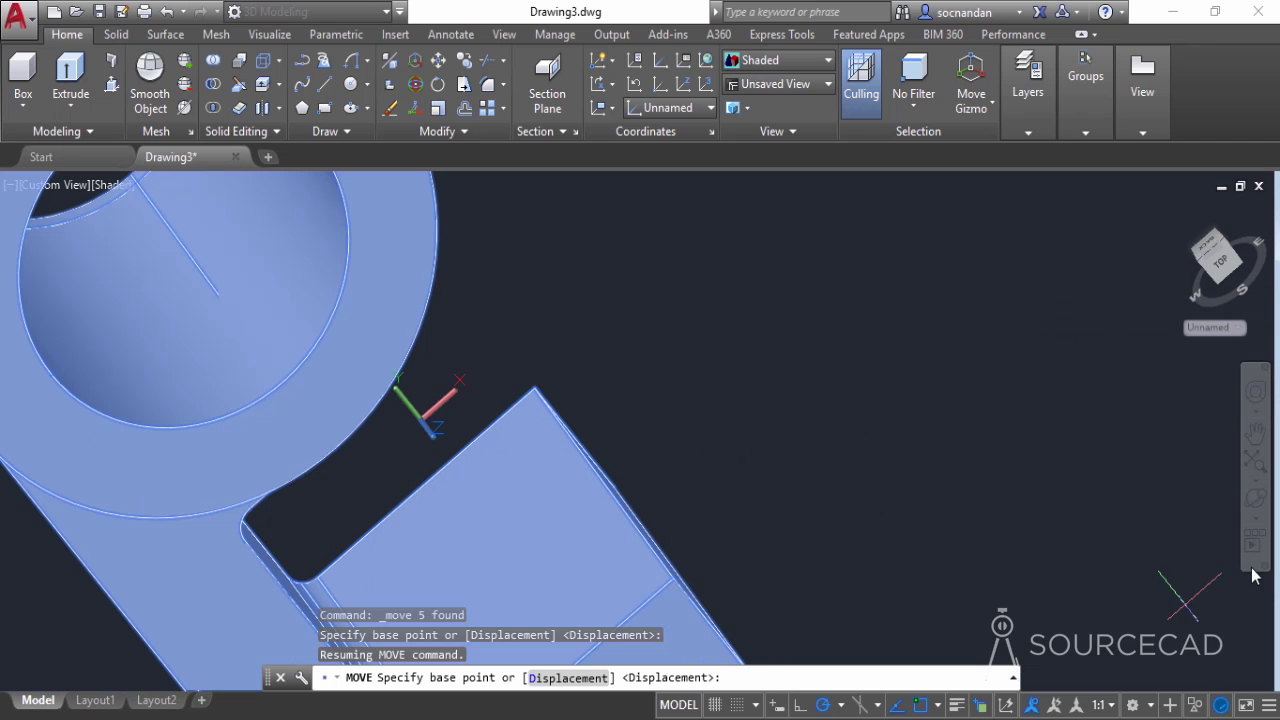
ctrl+shift+middle_drag(849, 526, 580, 410)
right_click(674, 329)
click(700, 336)
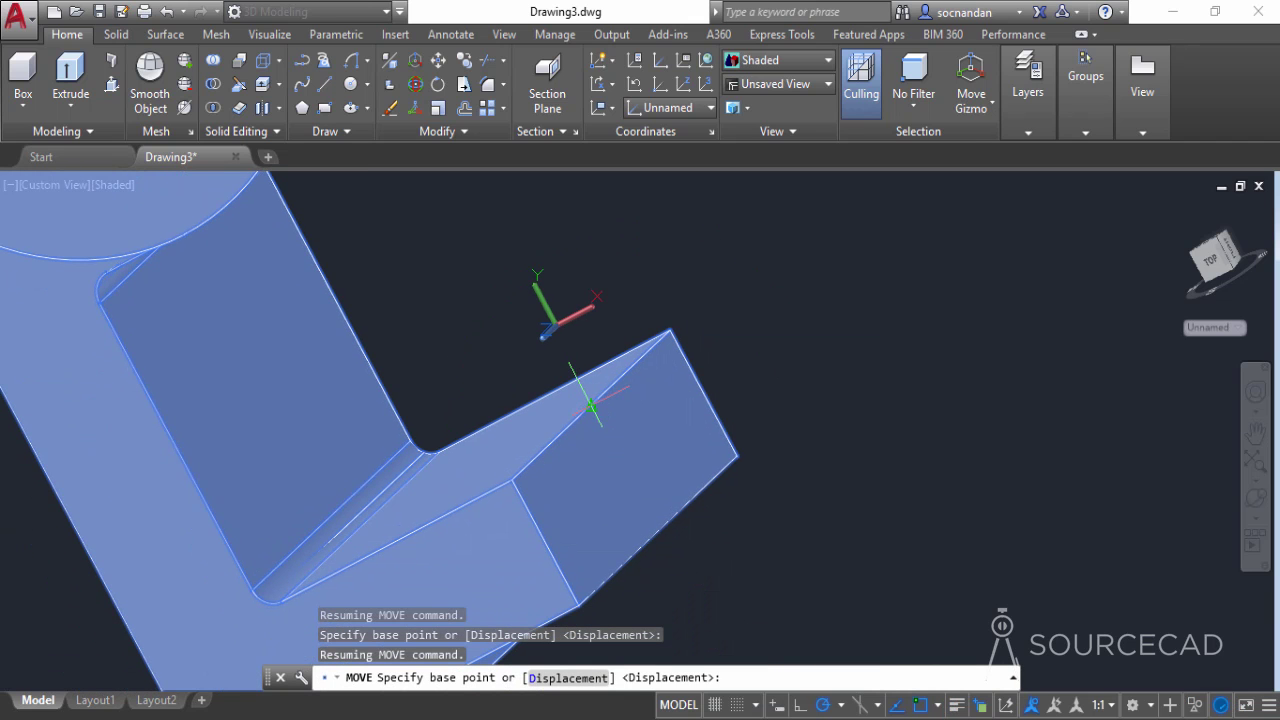
click(591, 405)
Place the bracket's base point on the midpoint of the link's upper long side edge, so the foot joins the link
shift+middle_drag(605, 390, 680, 443)
click(1263, 515)
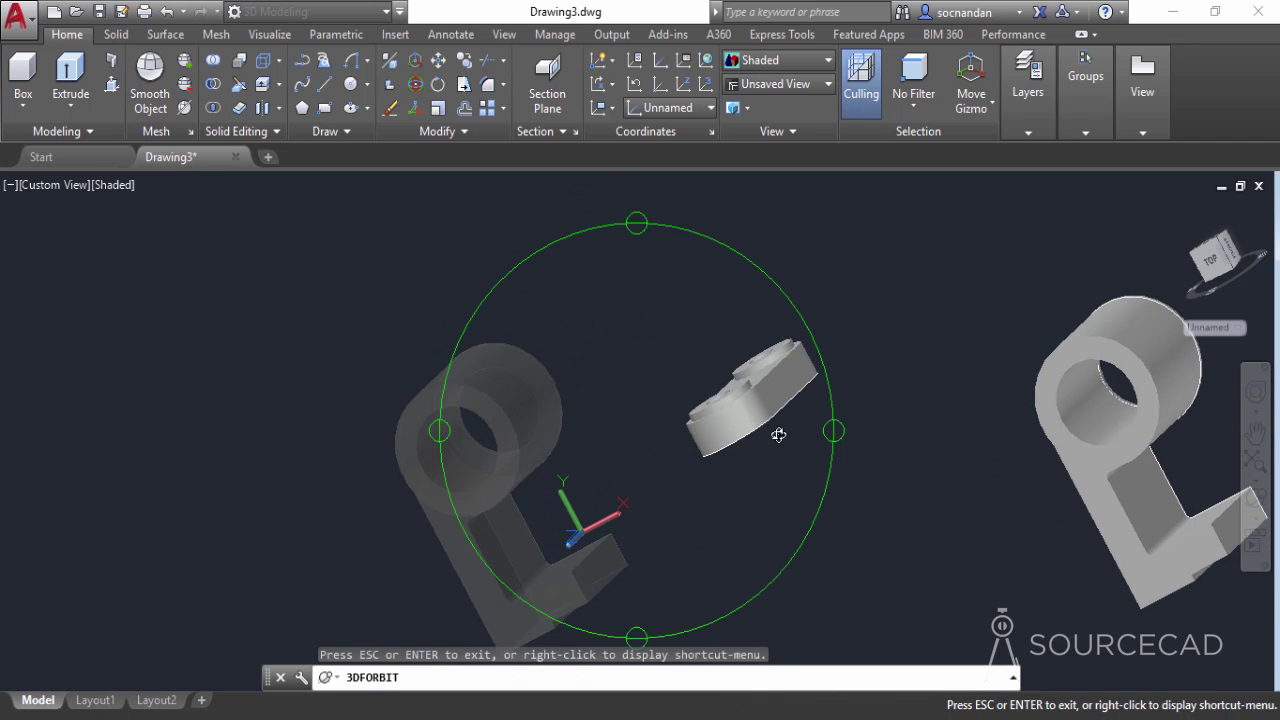
drag(646, 434, 765, 470)
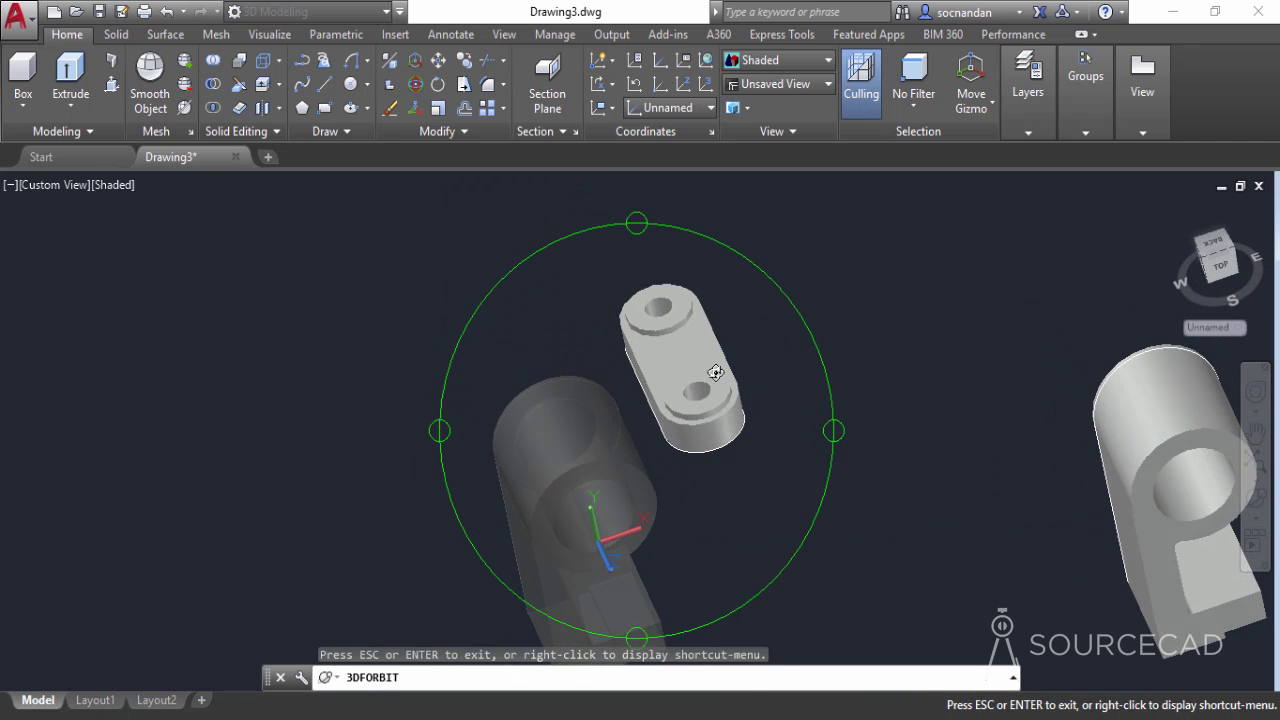
drag(709, 375, 754, 275)
right_click(755, 278)
click(789, 284)
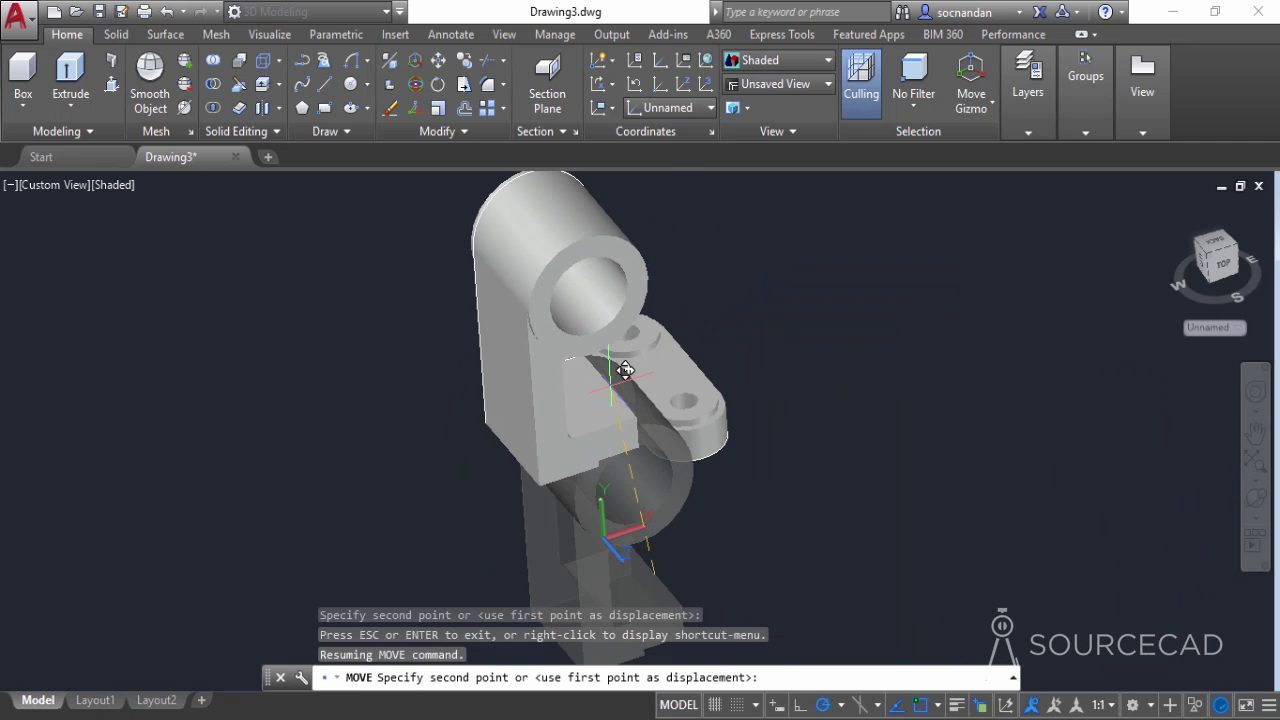
scroll(624, 370, up, 5)
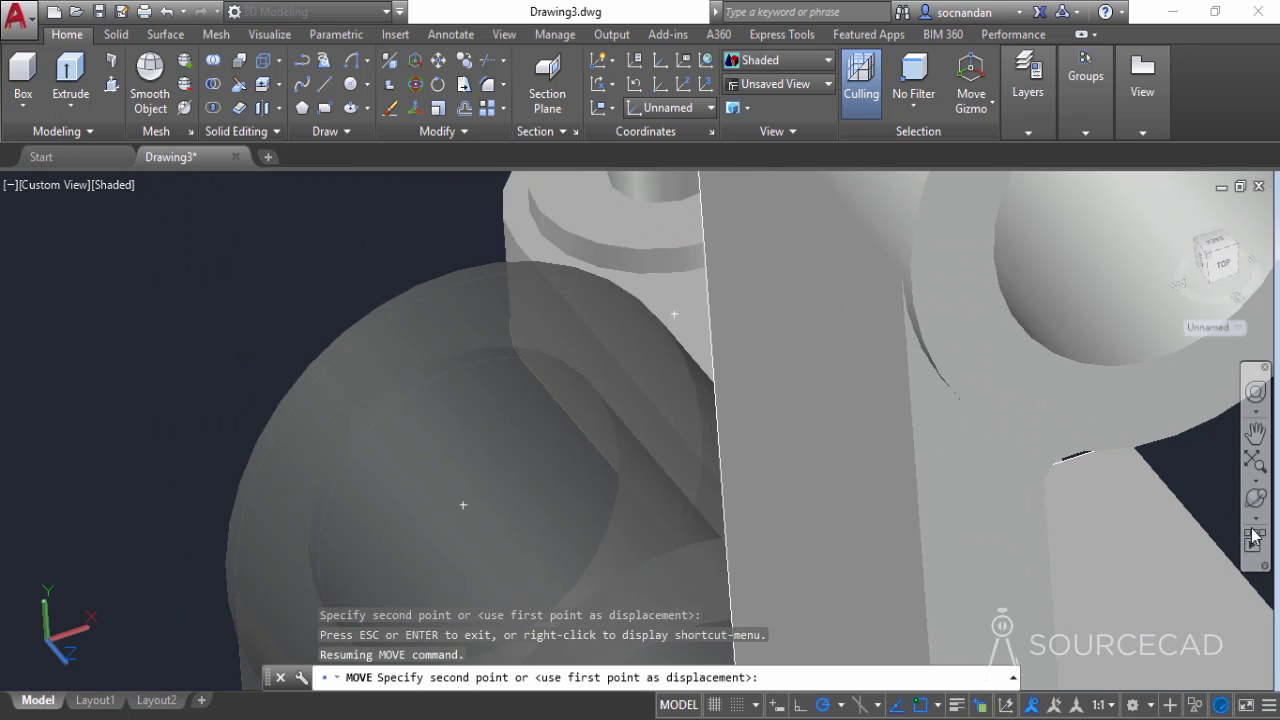
click(1257, 505)
drag(614, 391, 643, 363)
right_click(674, 320)
click(720, 325)
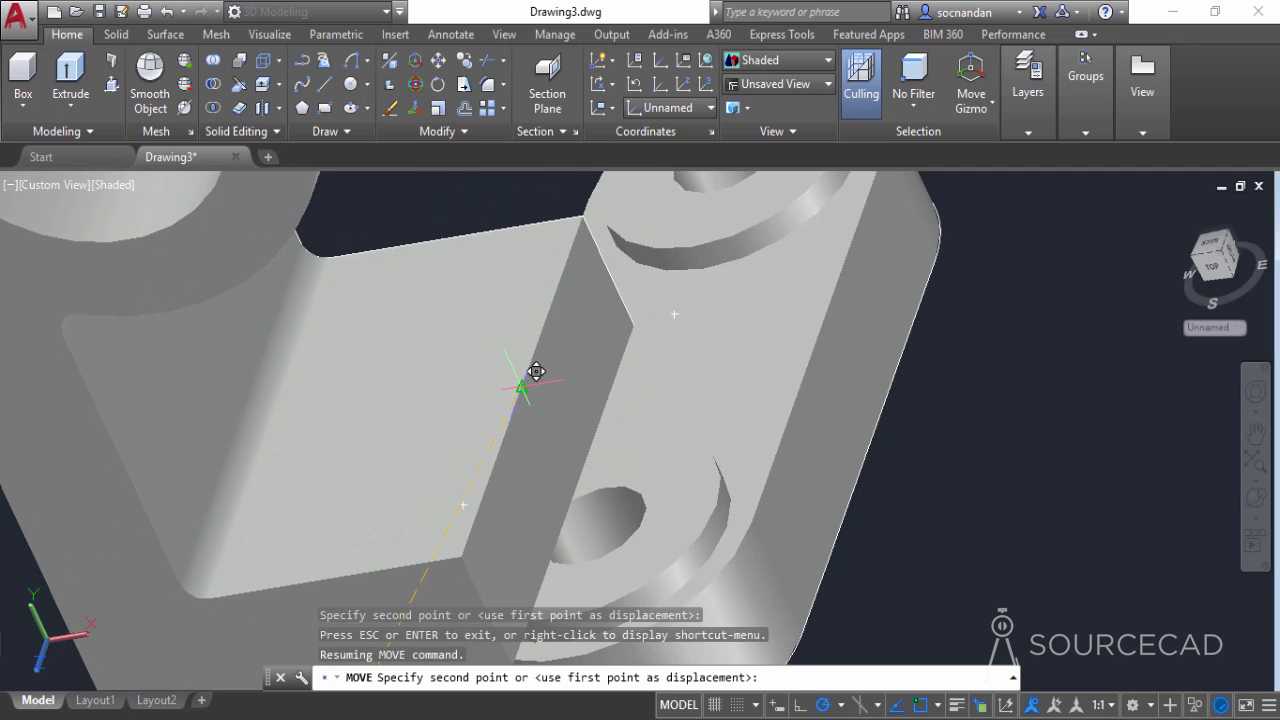
scroll(536, 372, down, 6)
click(655, 440)
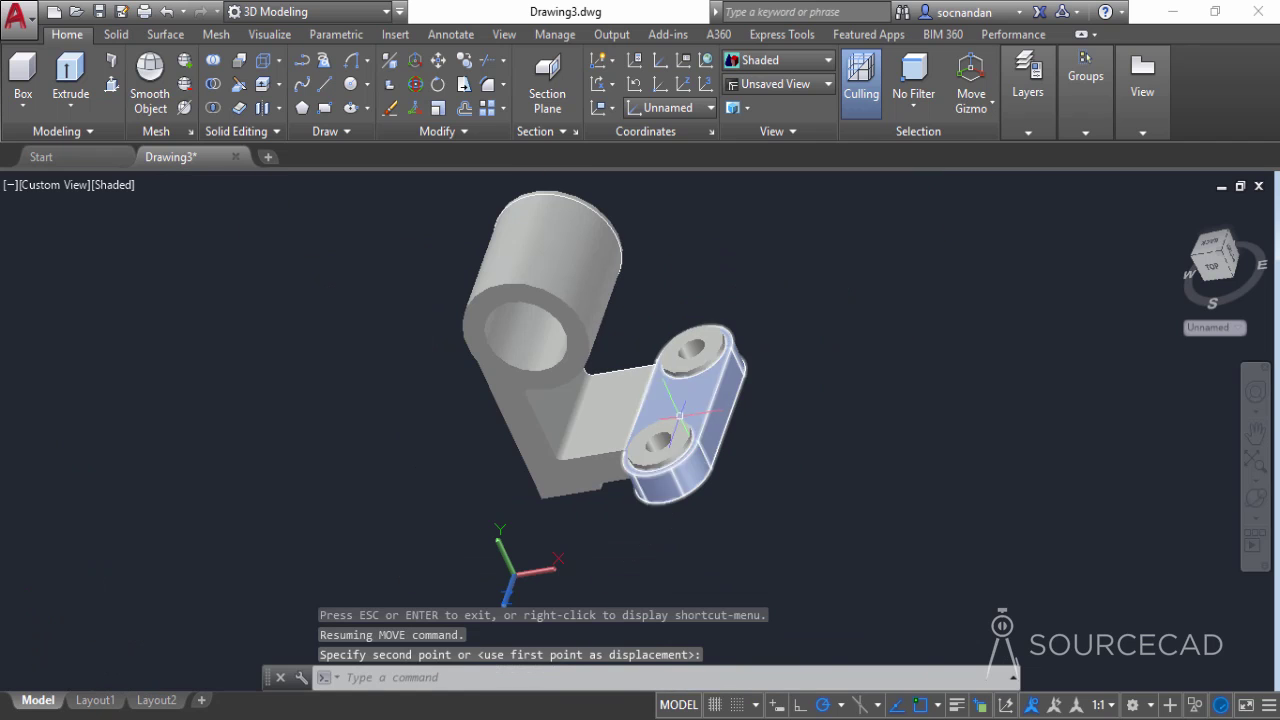
Orbit around the joined parts to check them and set a flat, upright view facing the bracket's ring profile
click(1254, 497)
drag(957, 434, 675, 403)
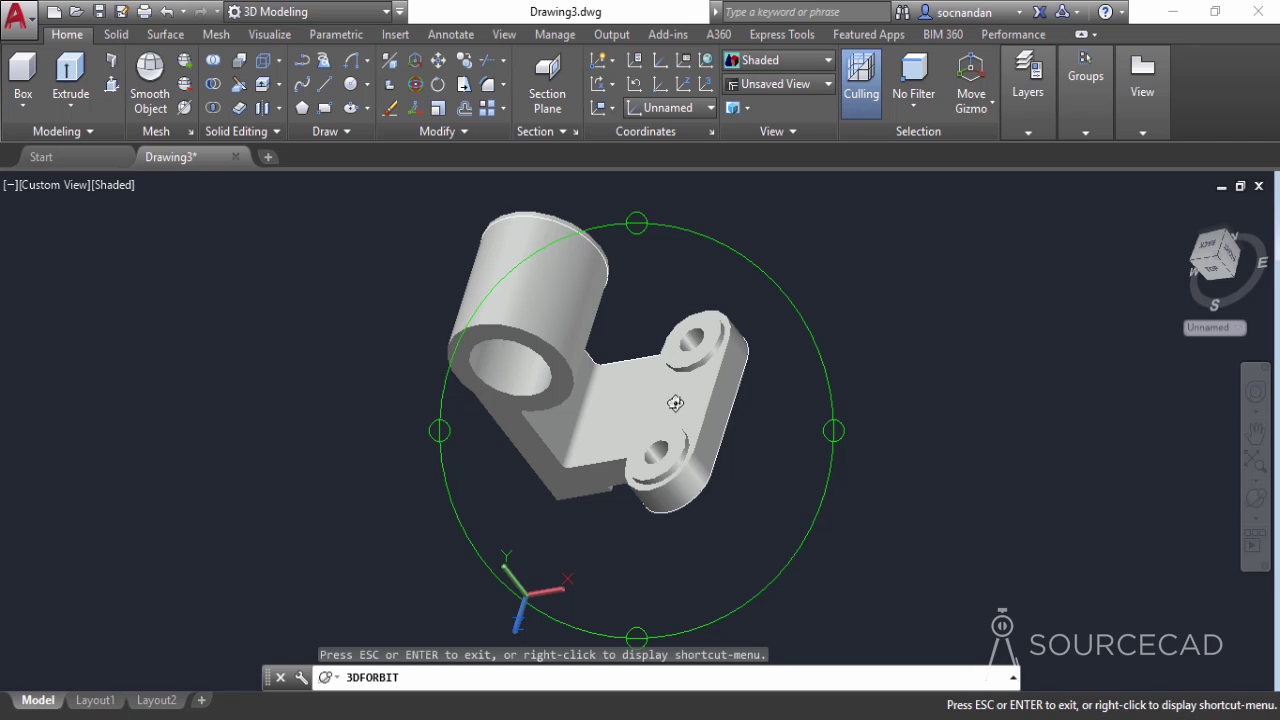
right_click(714, 299)
click(731, 313)
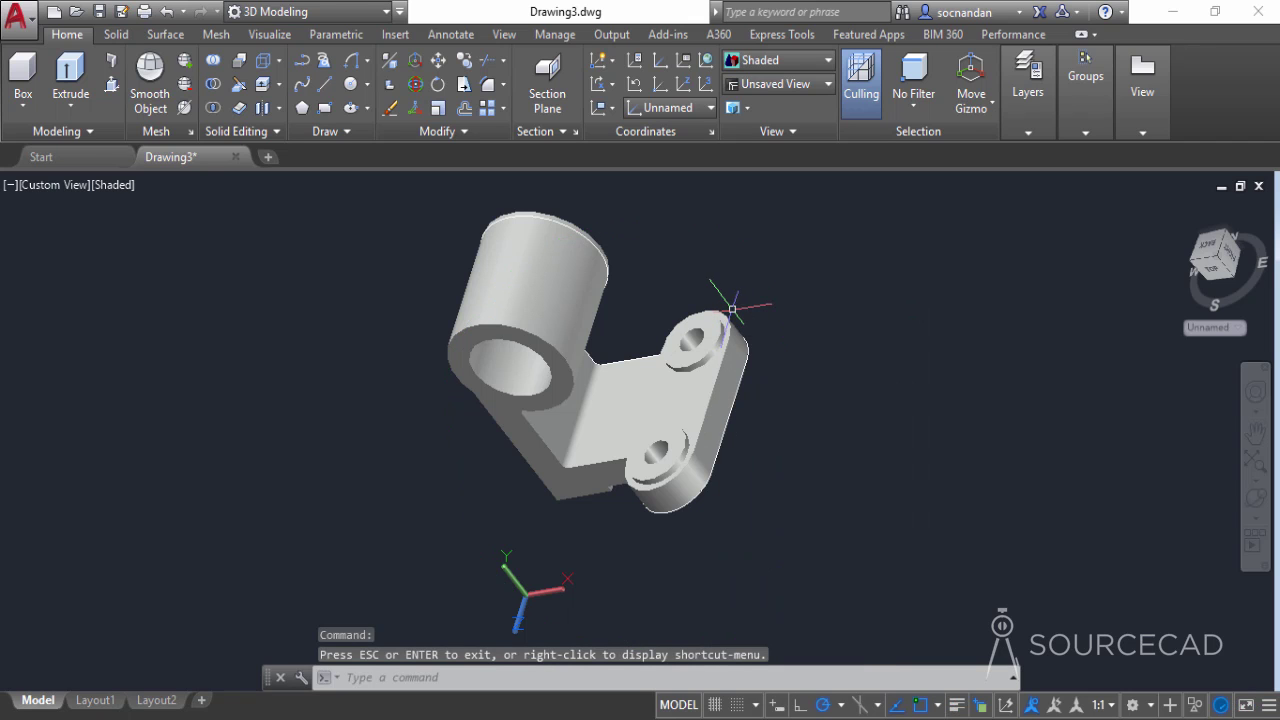
click(1212, 275)
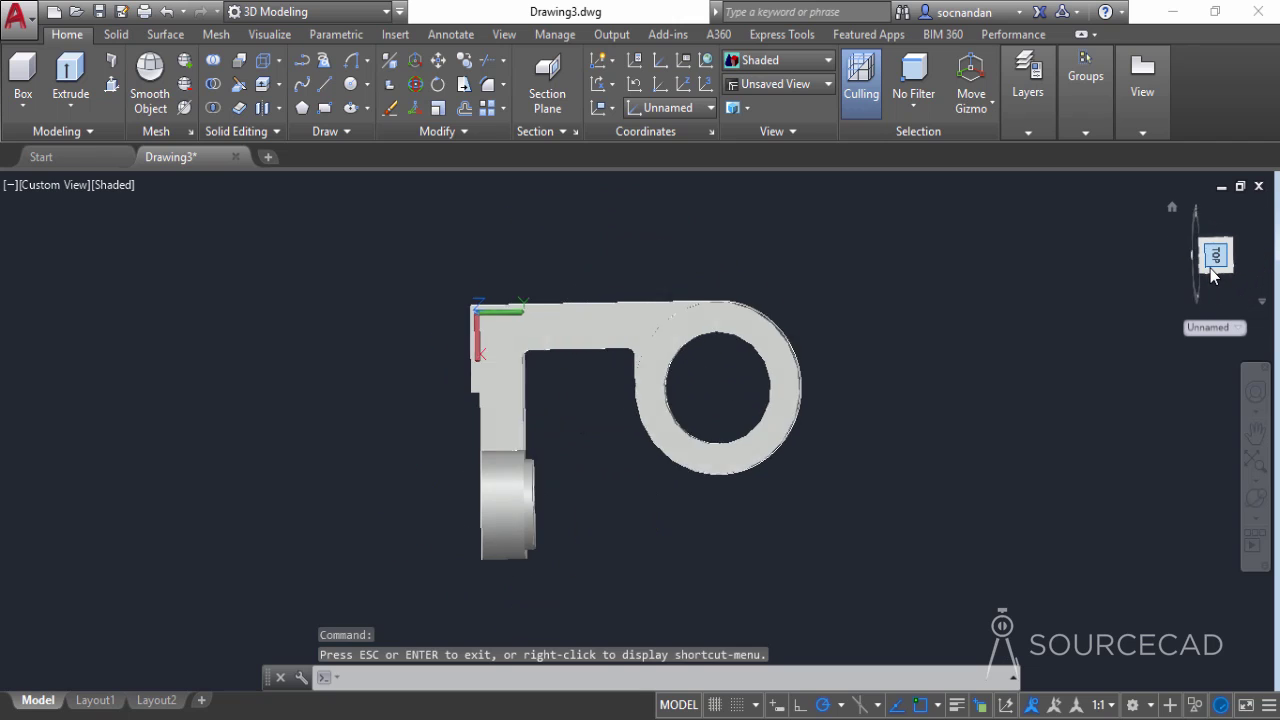
click(1249, 208)
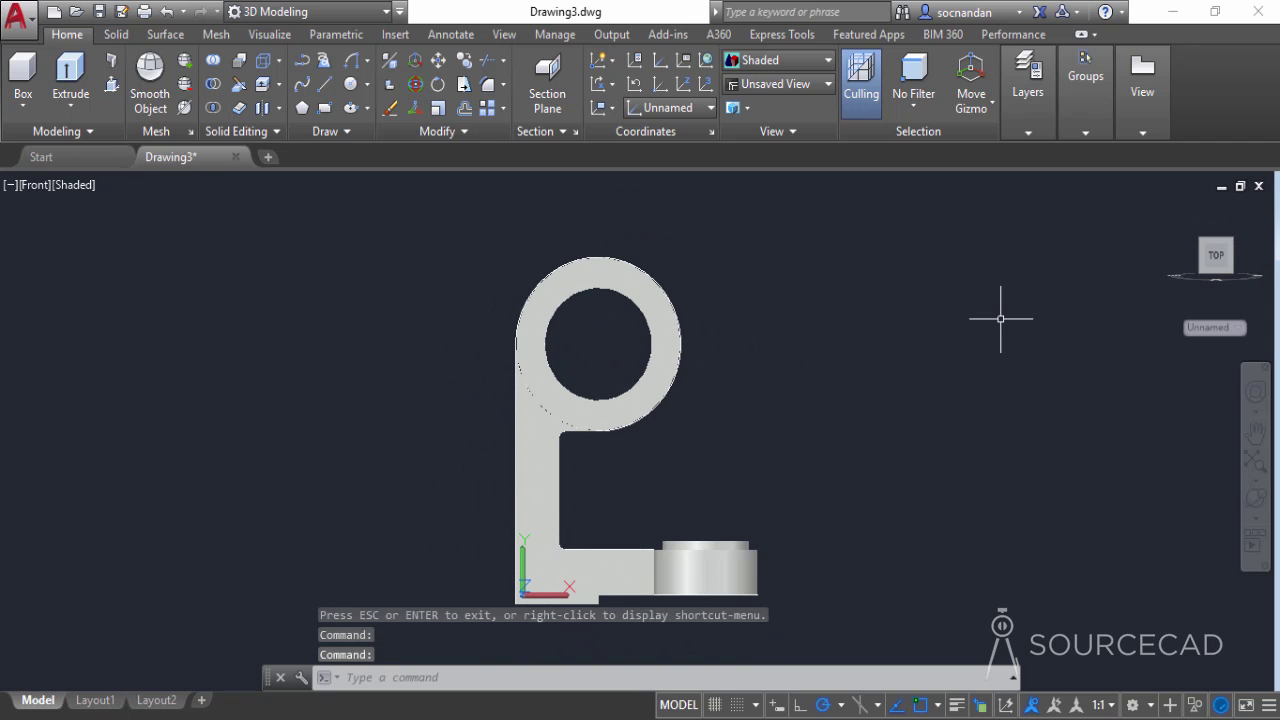
middle_drag(787, 480, 906, 457)
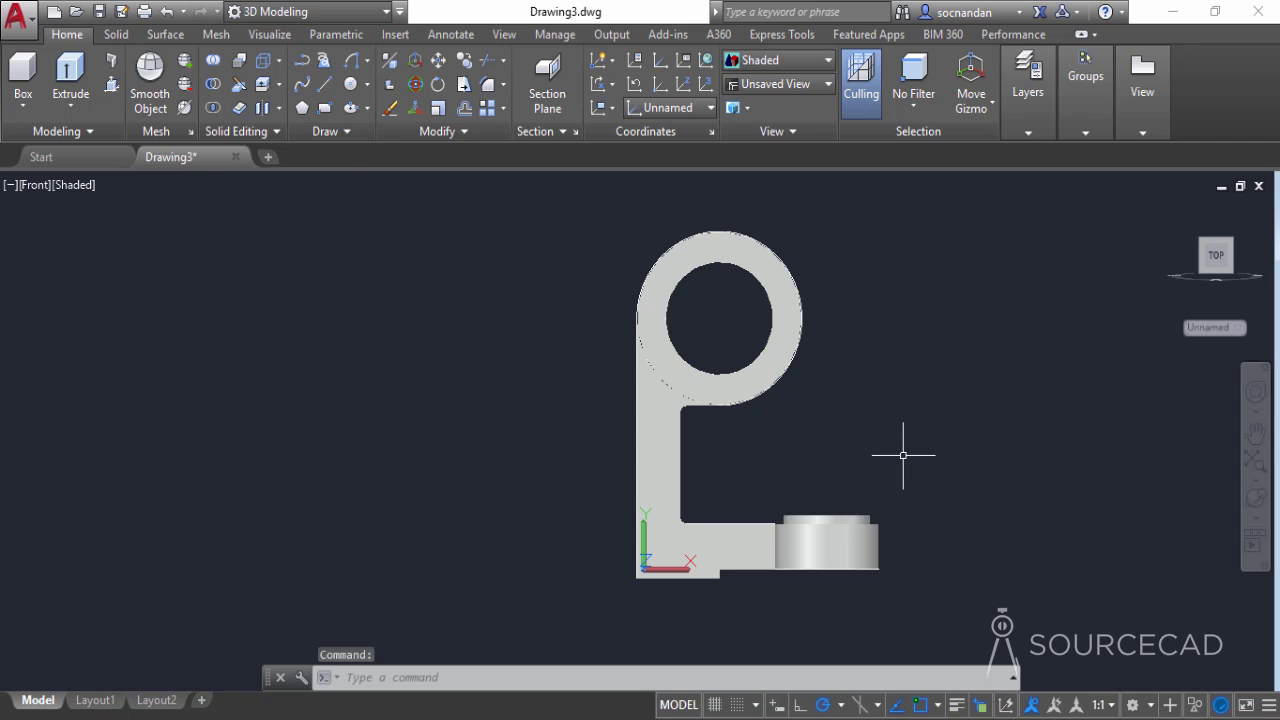
Draw a circle with a diameter of 45 in the empty space beside the upright side of the bracket
click(350, 85)
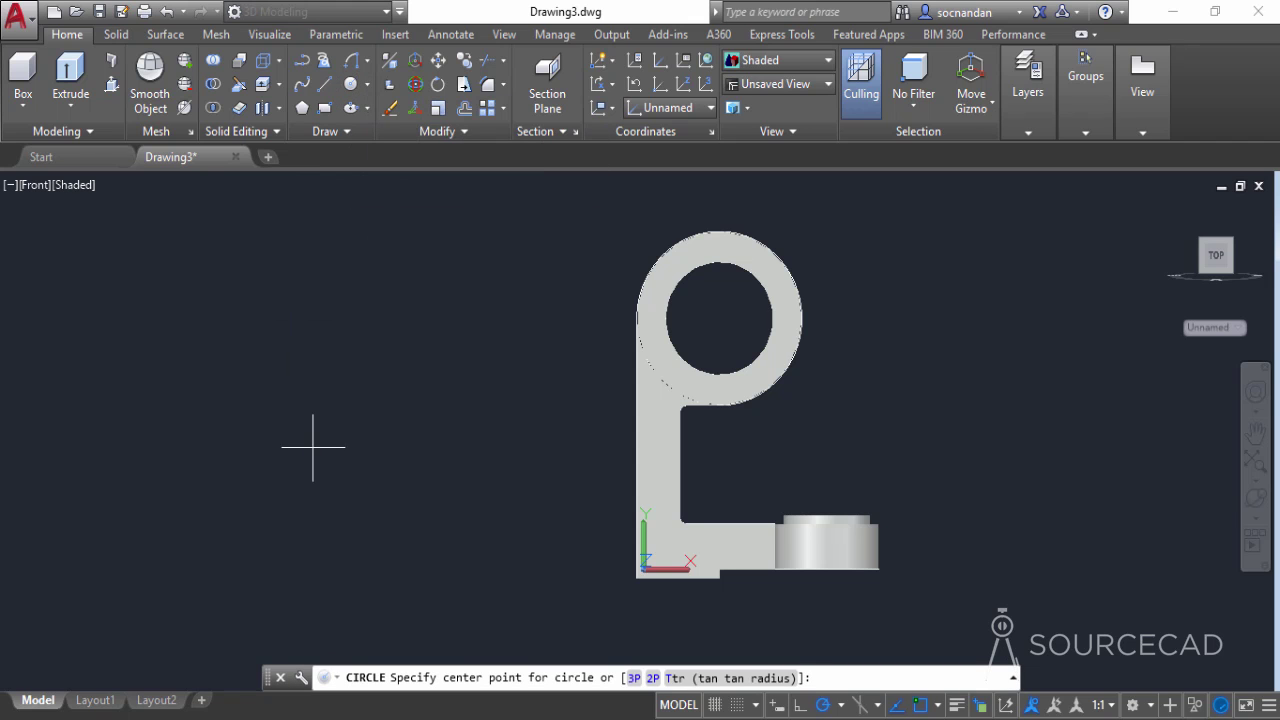
click(340, 422)
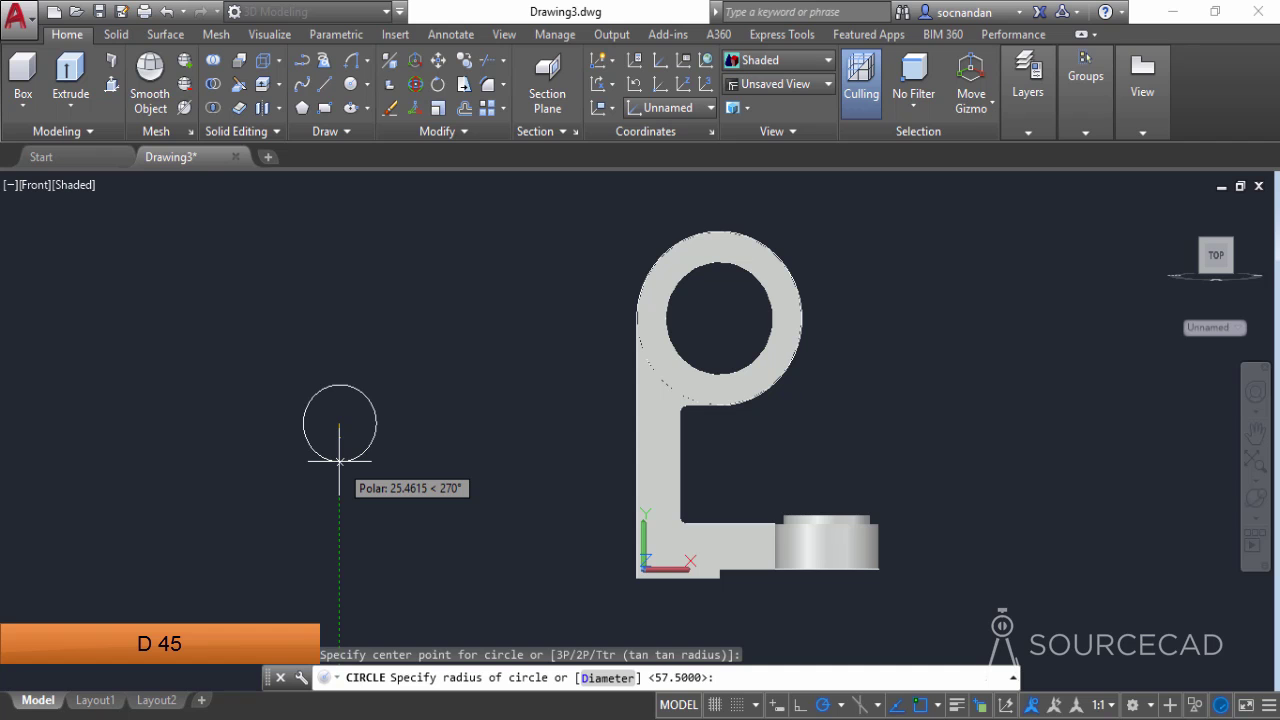
text(d)
key(Return)
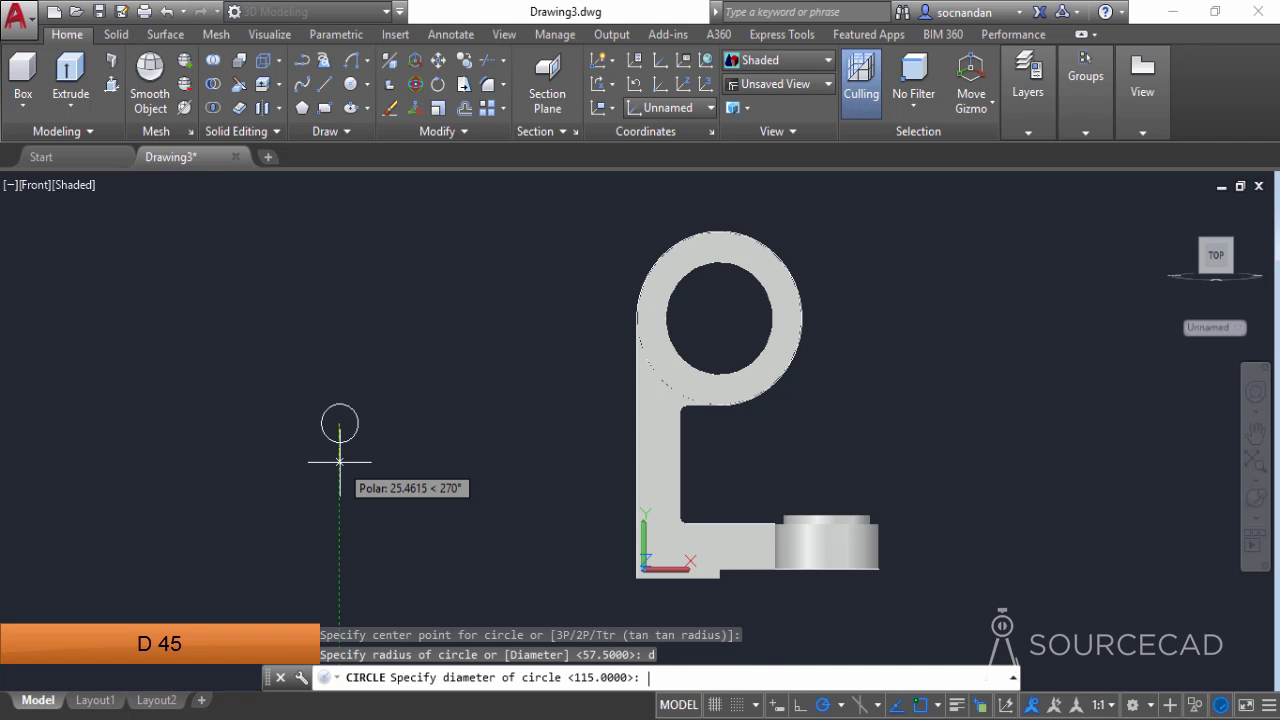
key(Return)
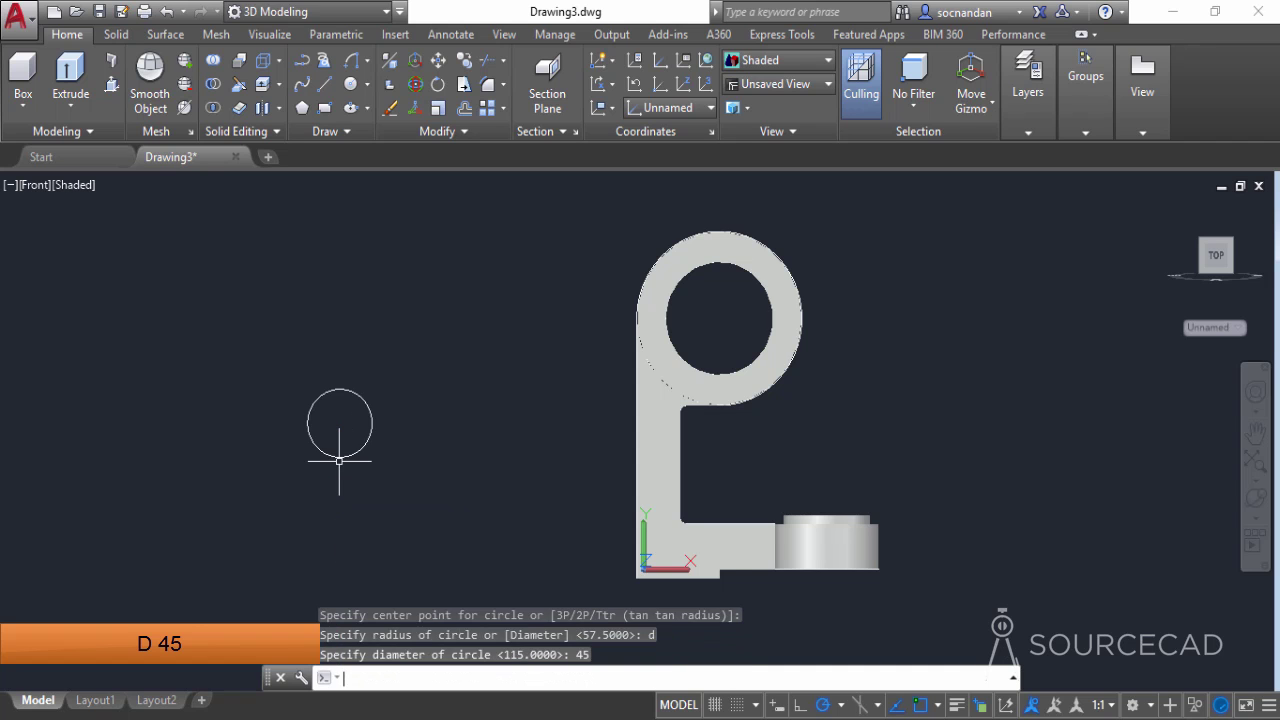
Draw a concentric circle with a diameter of 75 around the 45-diameter circle
key(Return)
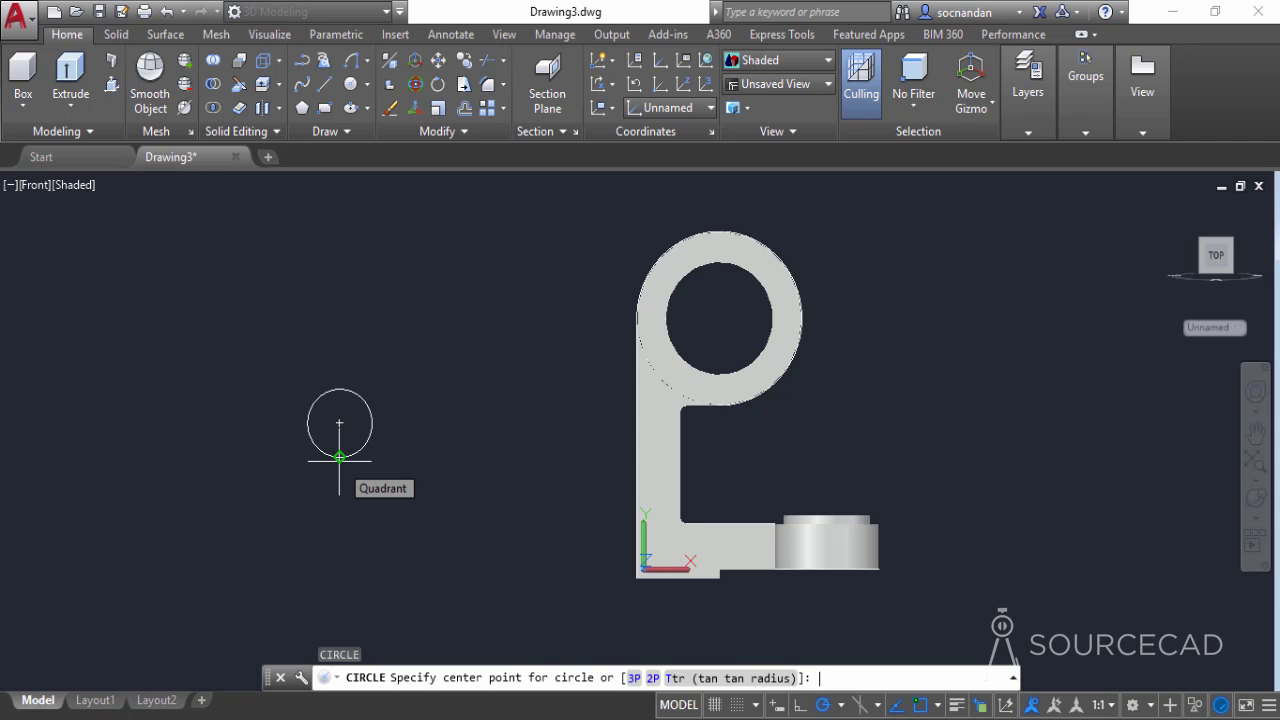
click(340, 423)
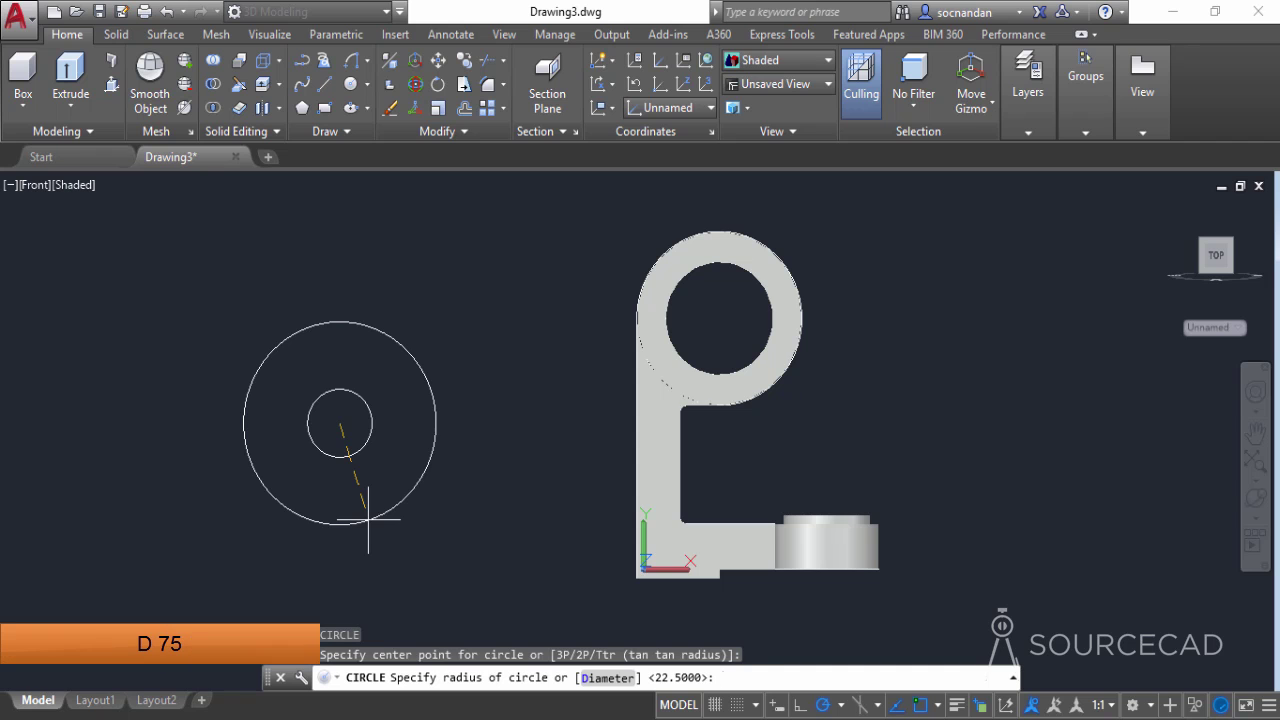
text(d)
key(Return)
text(75)
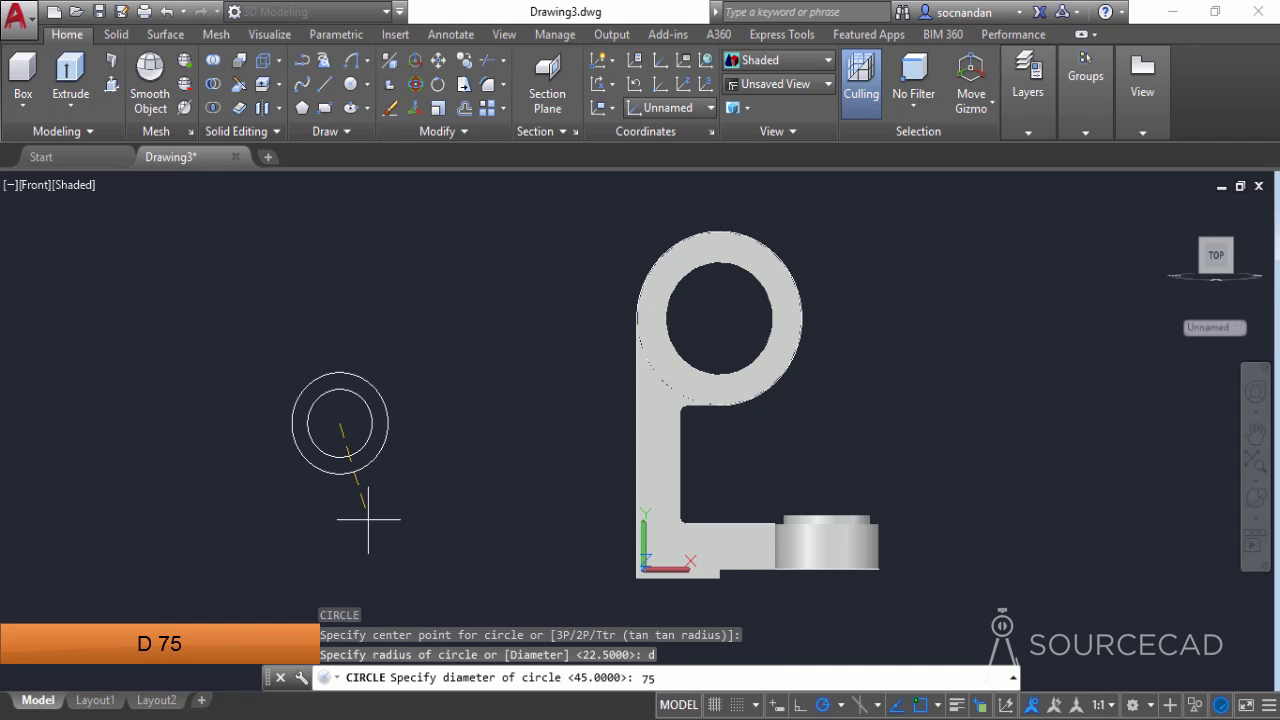
key(Return)
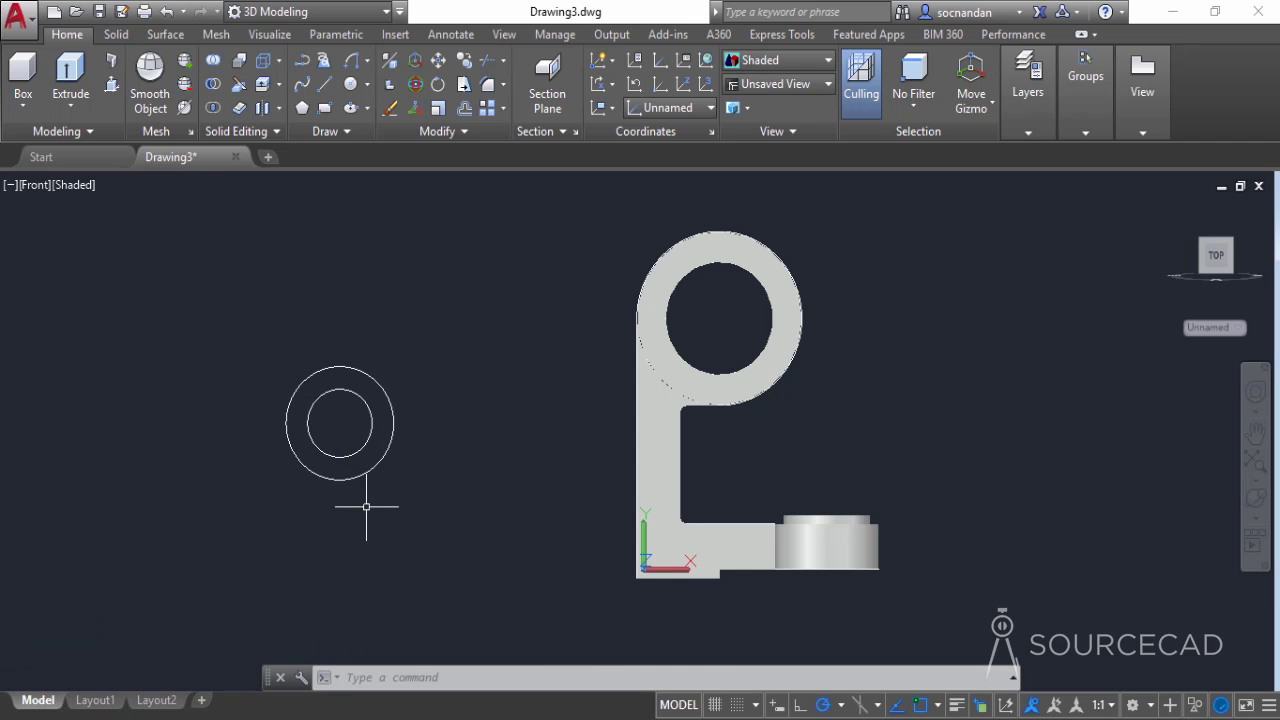
Draw a line from the concentric circles' centre 110 units horizontally toward the bracket, continued 97 units vertically upward
click(323, 88)
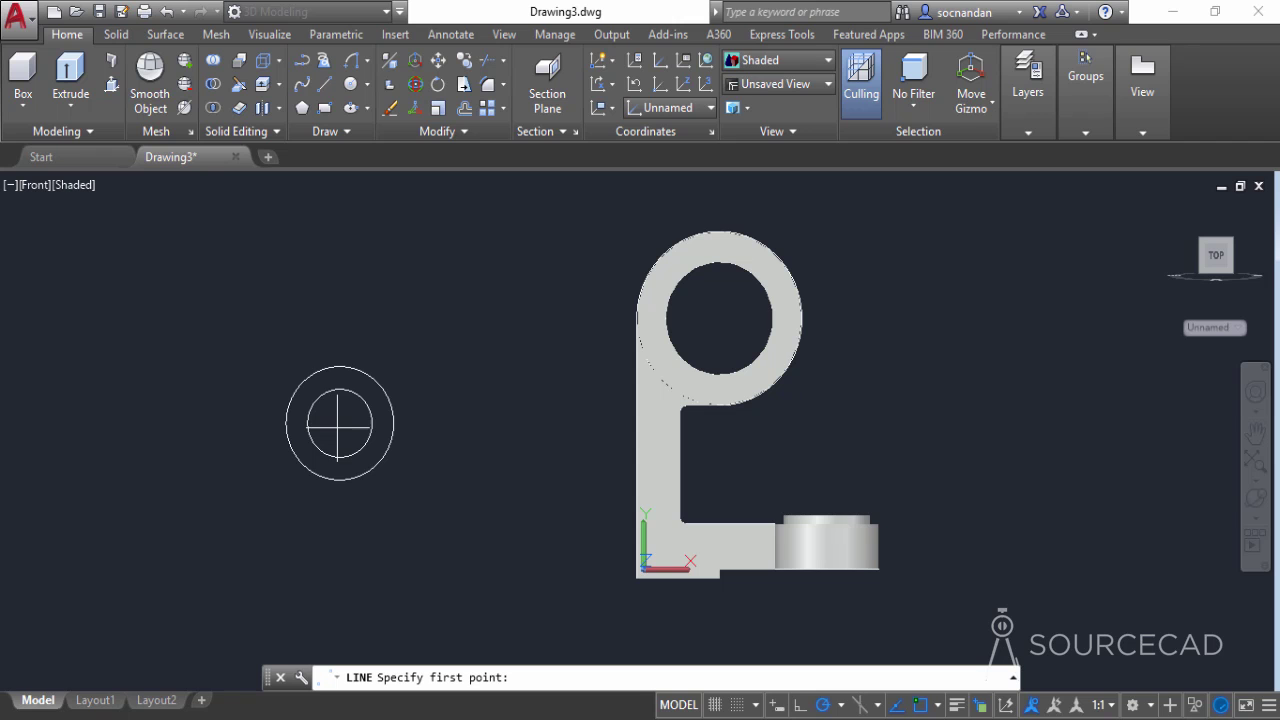
click(340, 423)
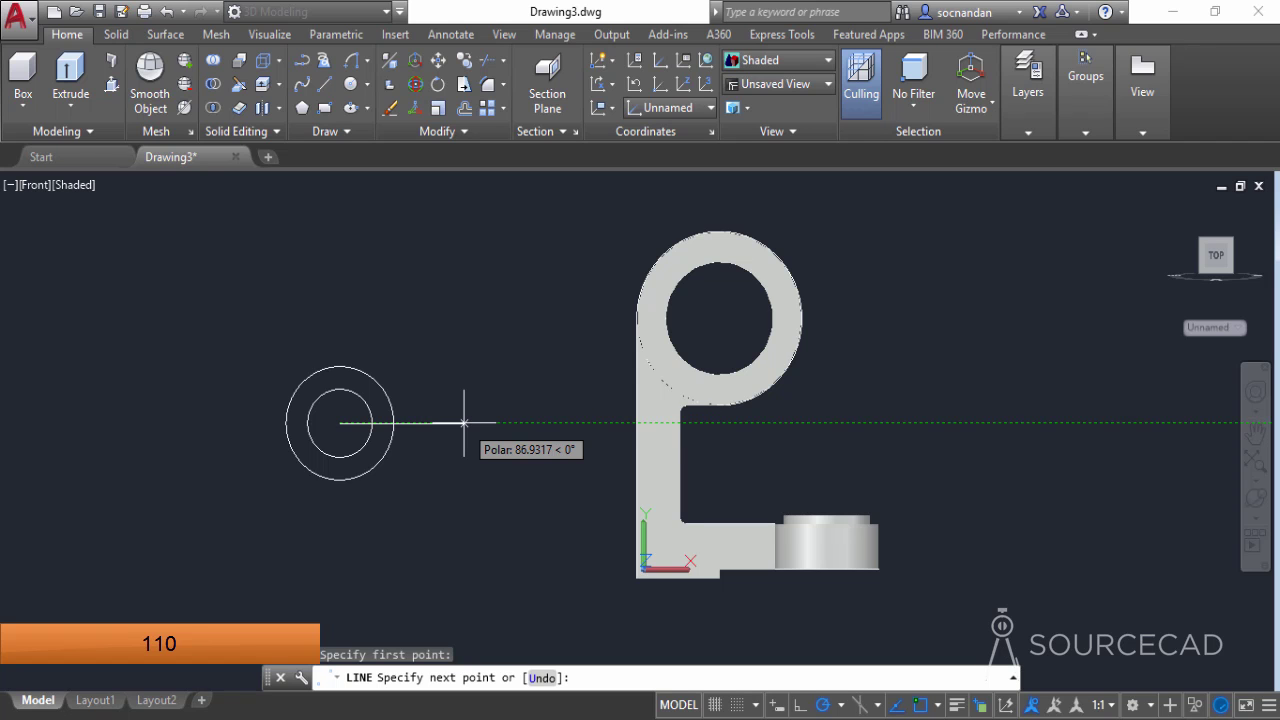
key(Return)
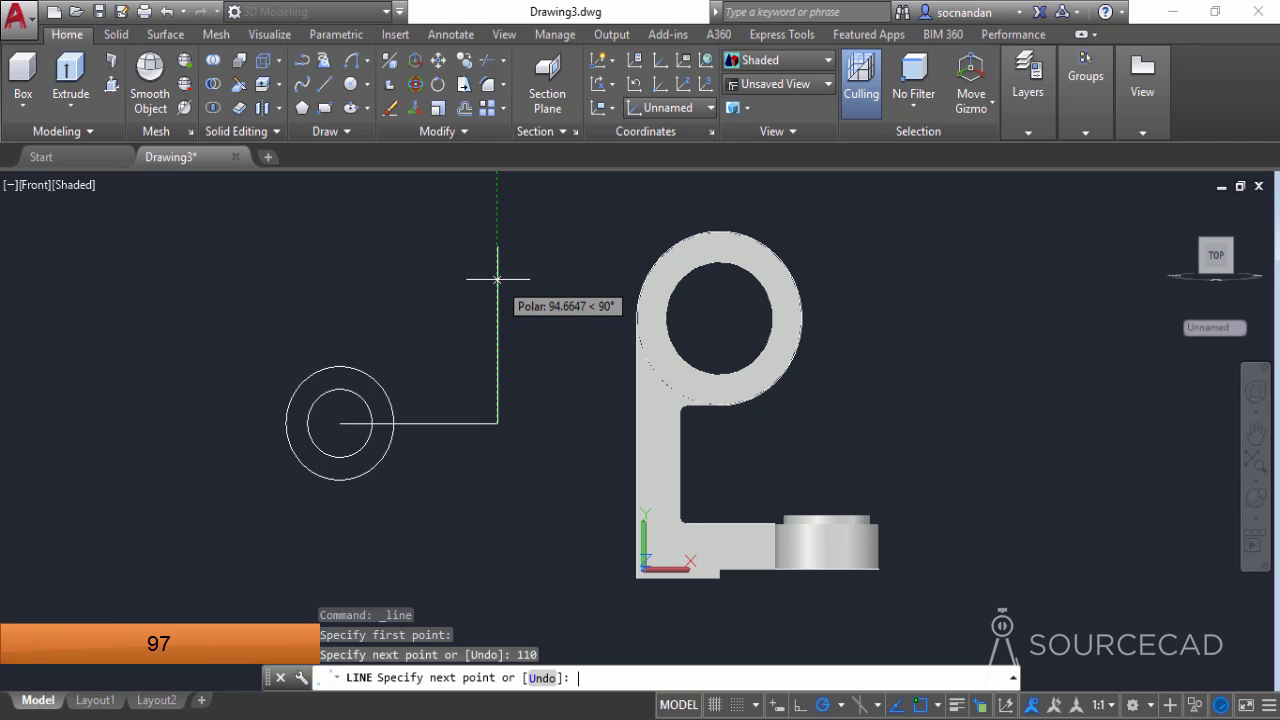
key(Return)
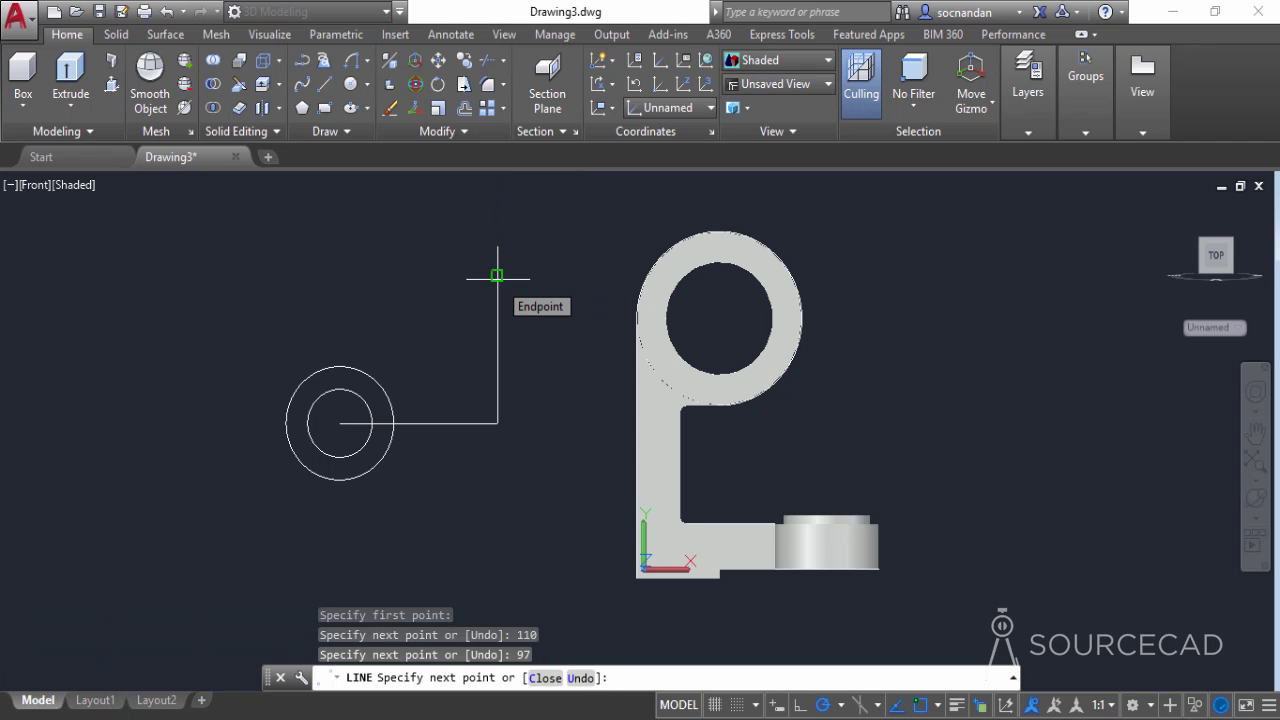
key(Return)
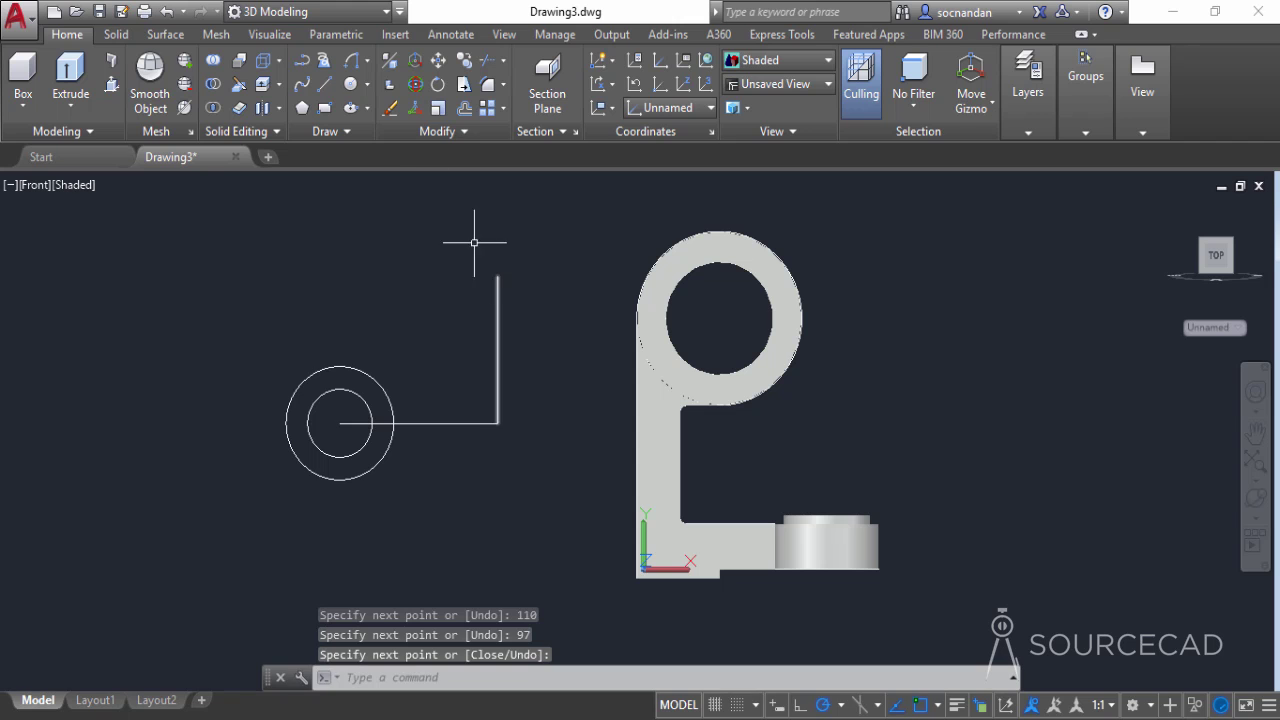
Draw a circle with a diameter of 115 centred on the upper end of the vertical line
click(351, 84)
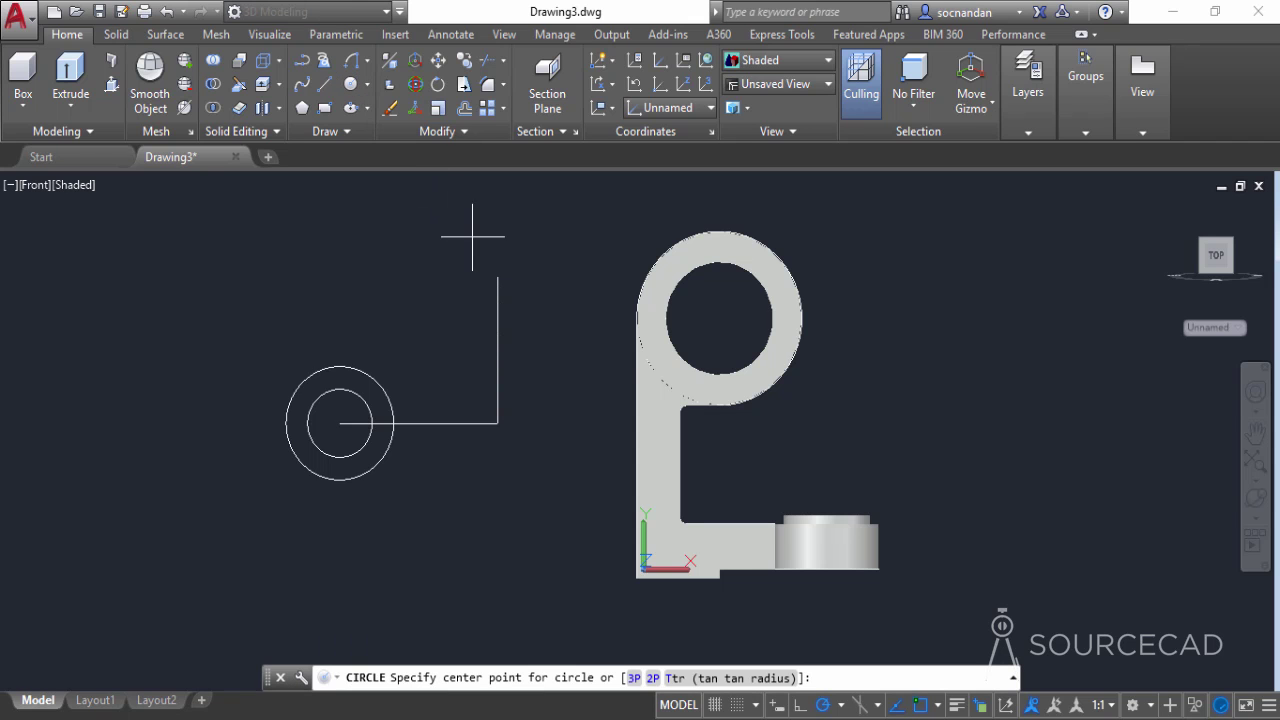
click(497, 275)
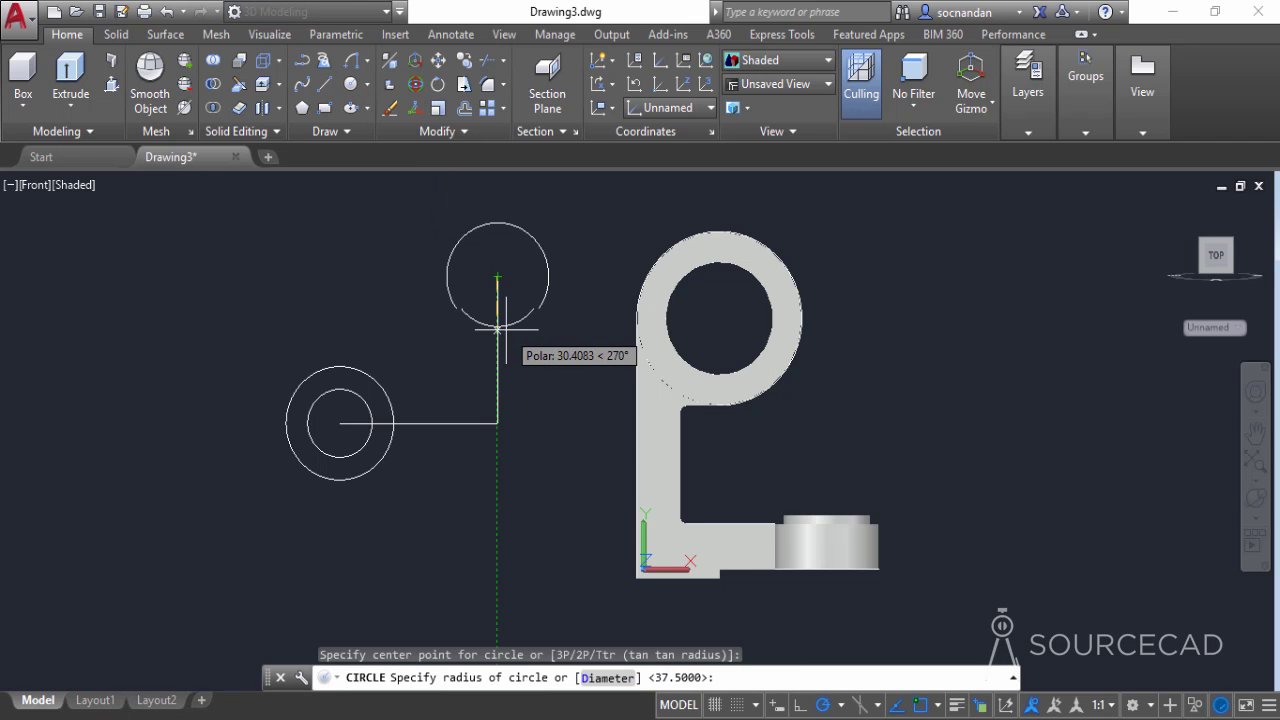
text(d)
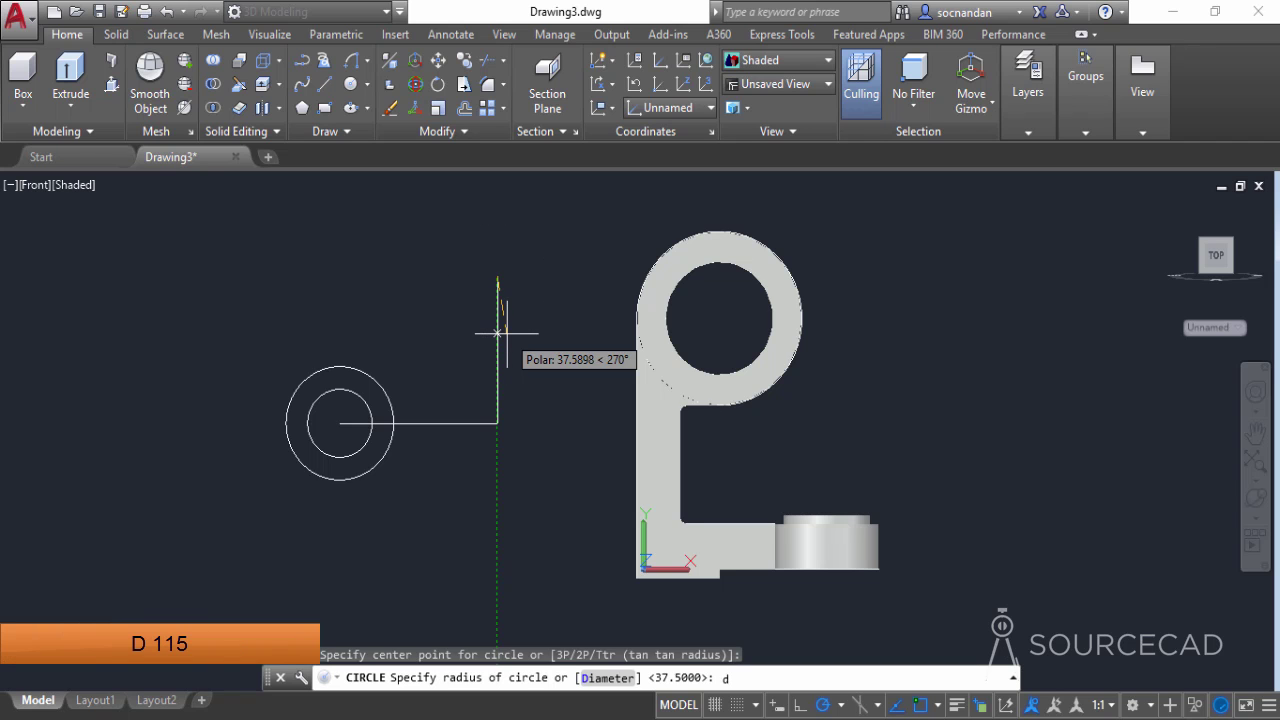
key(Return)
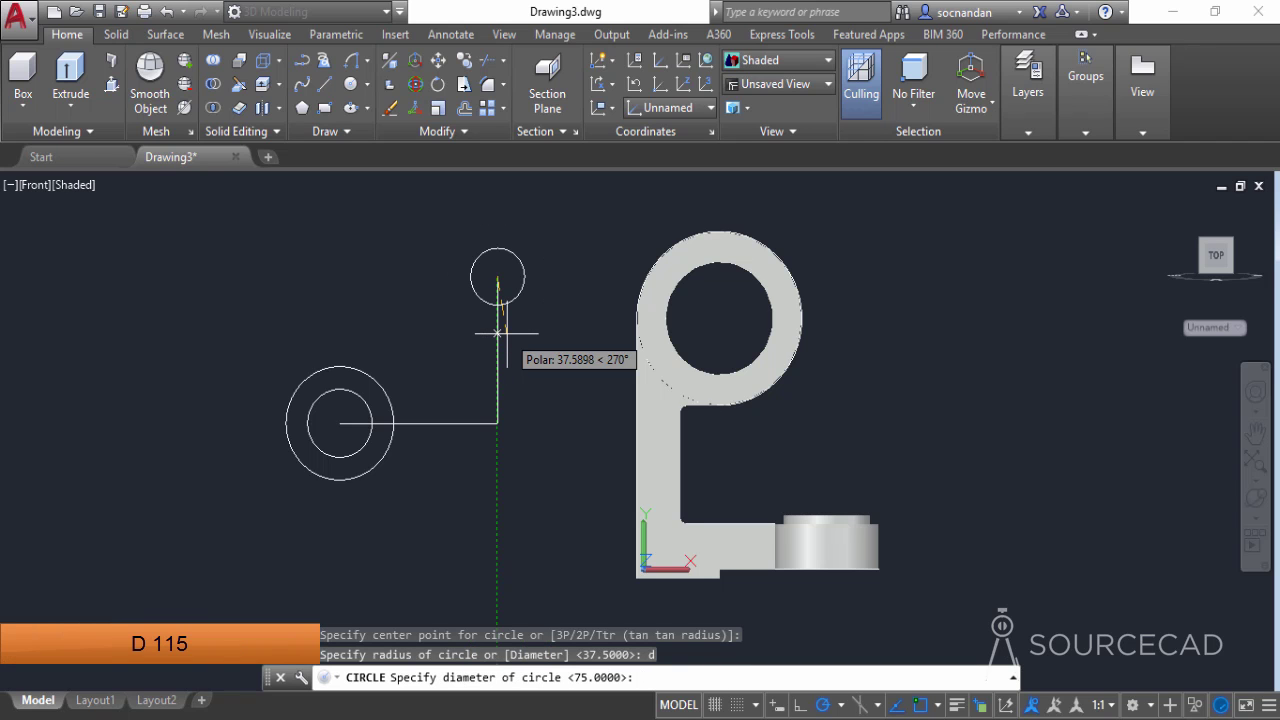
key(Return)
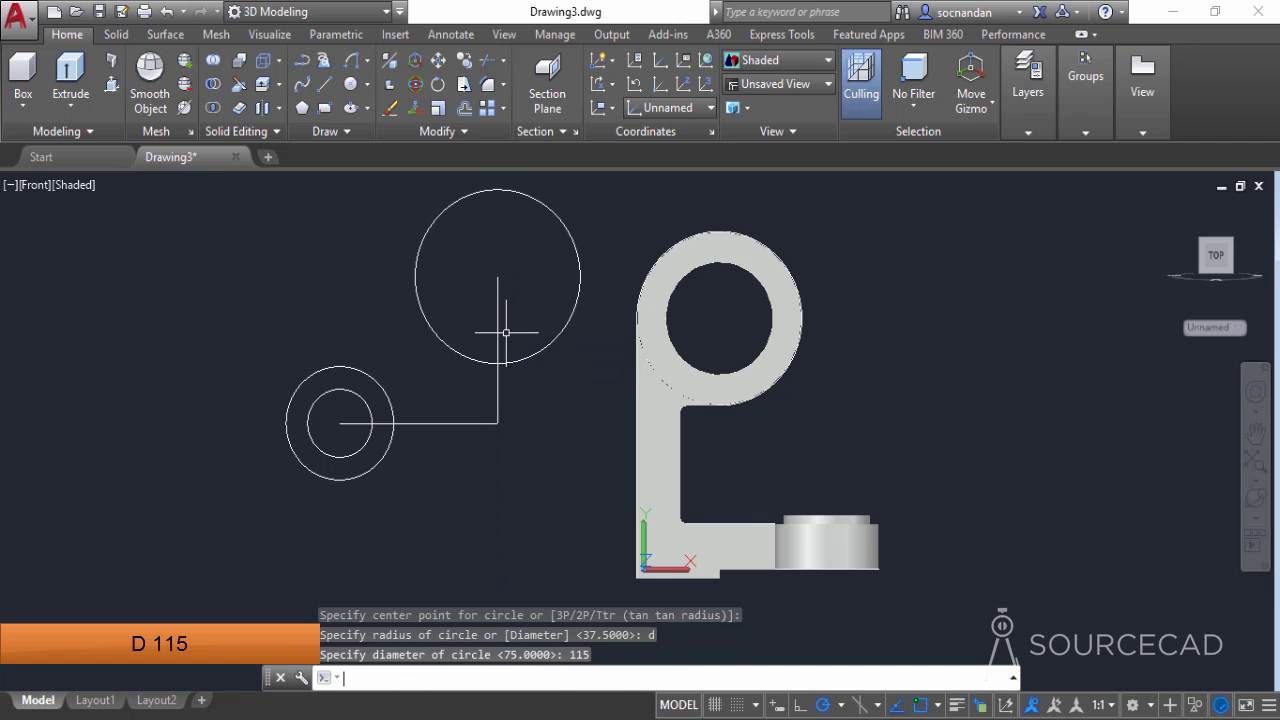
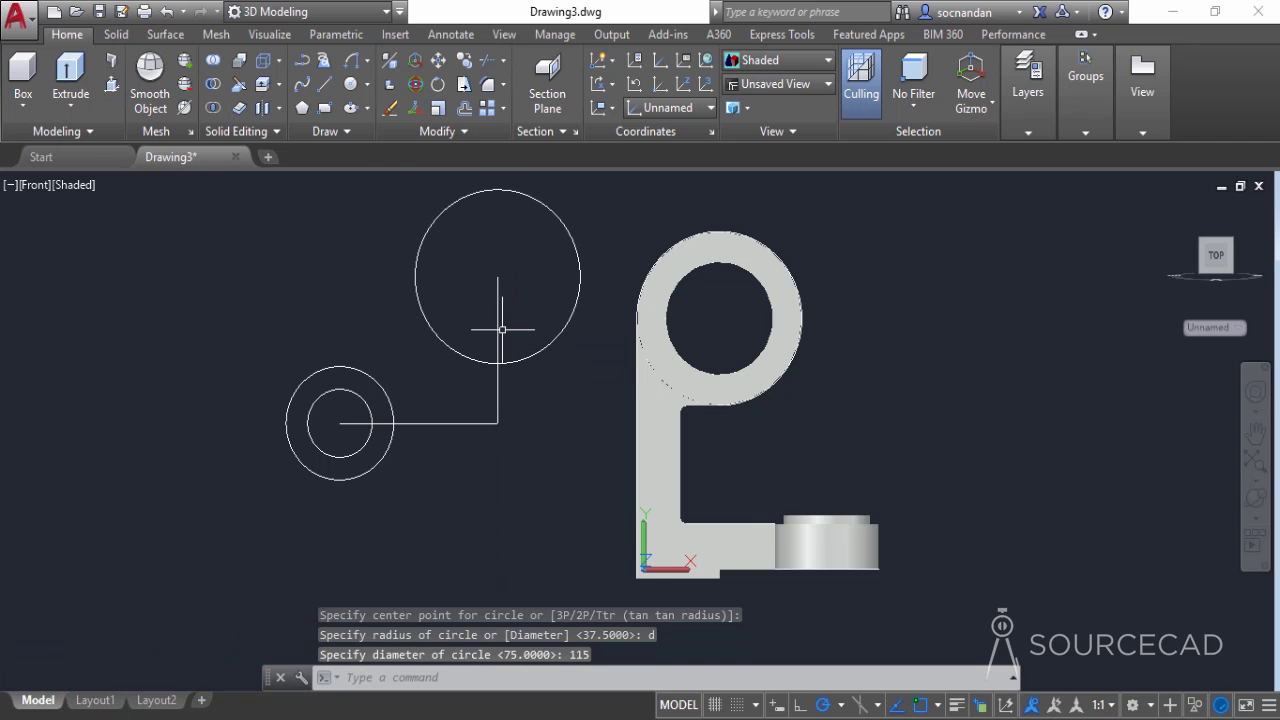
Draw a line 172 units straight down from the 115-diameter circle's left quadrant, continued to a tangent point on the 75-diameter circle's lower side
click(325, 84)
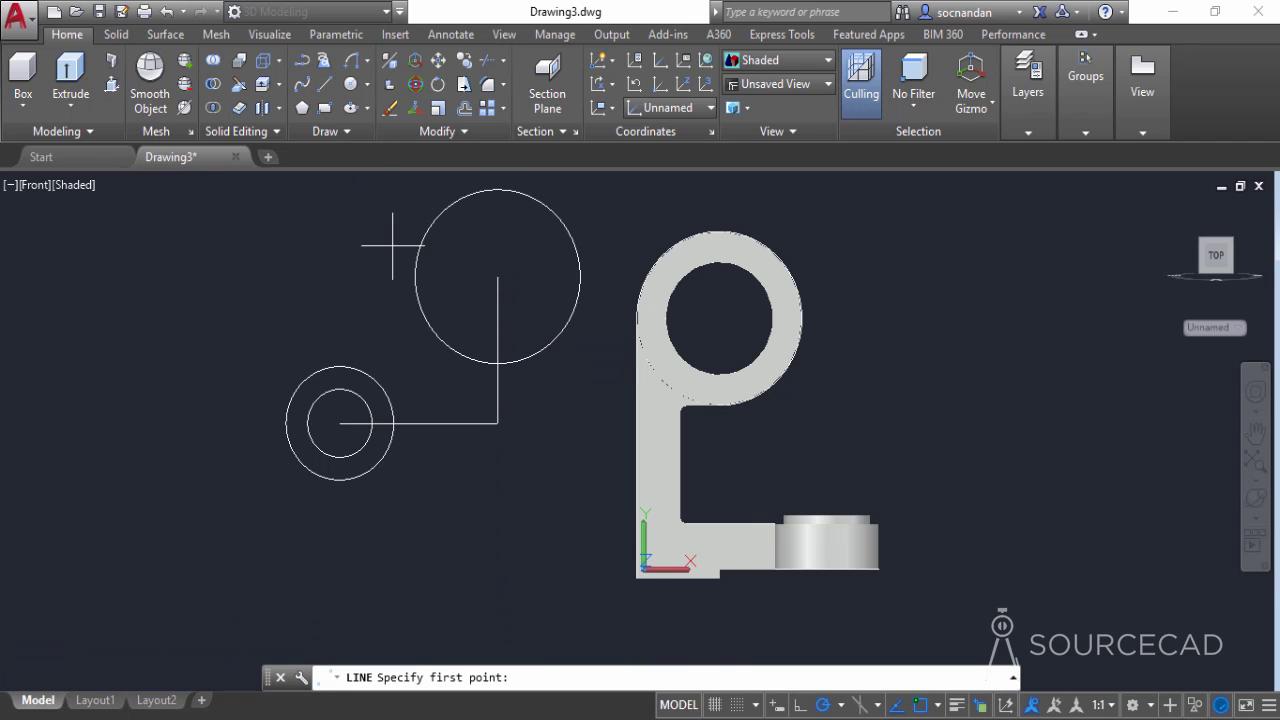
click(414, 276)
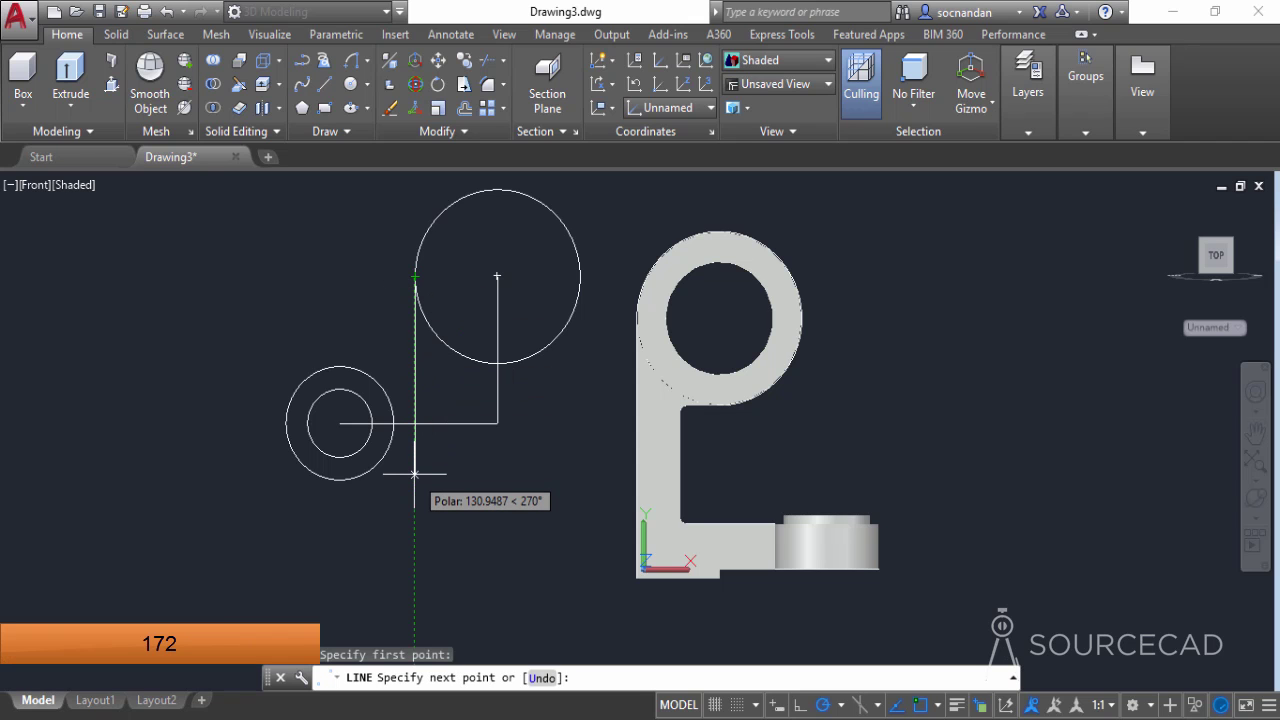
key(Return)
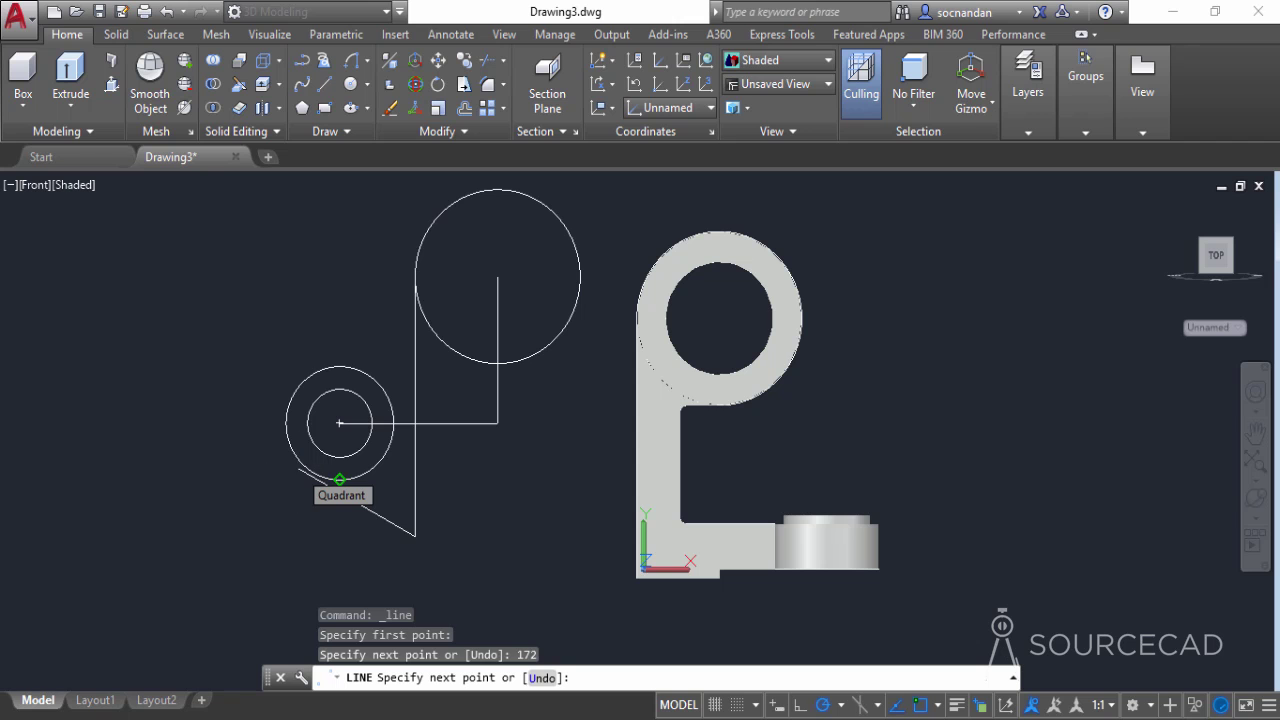
shift+right_click(298, 468)
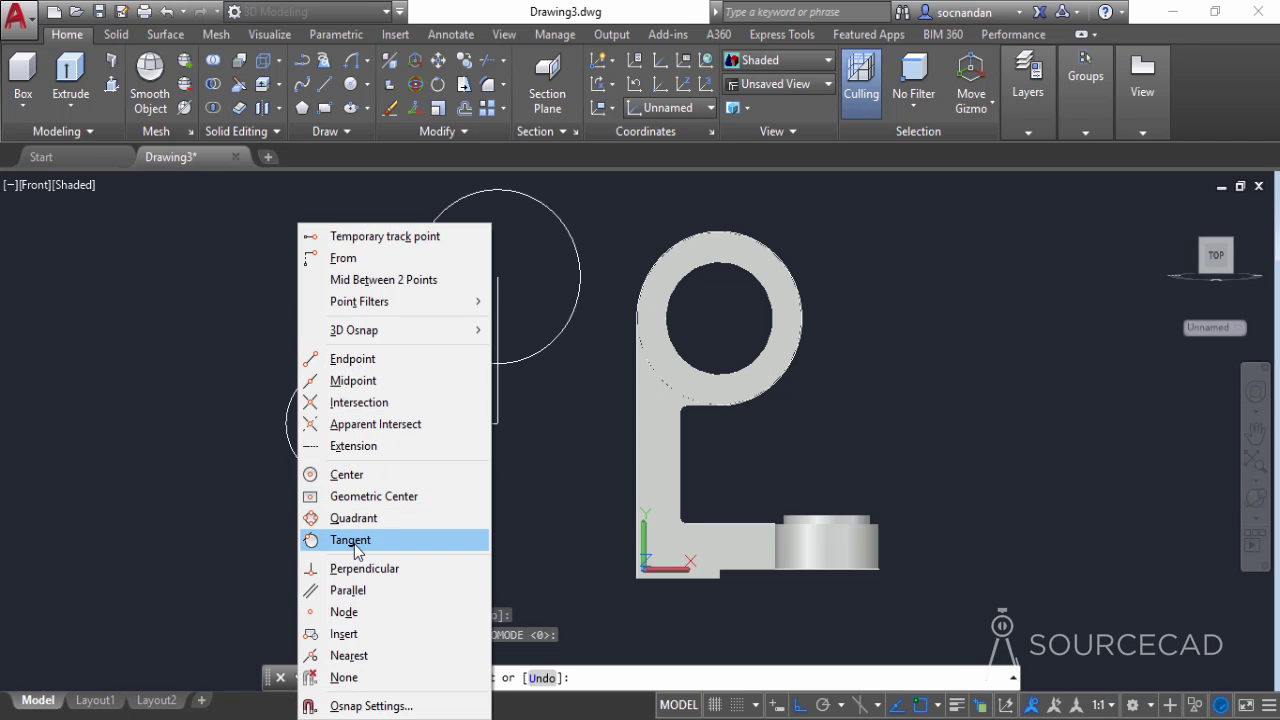
click(350, 540)
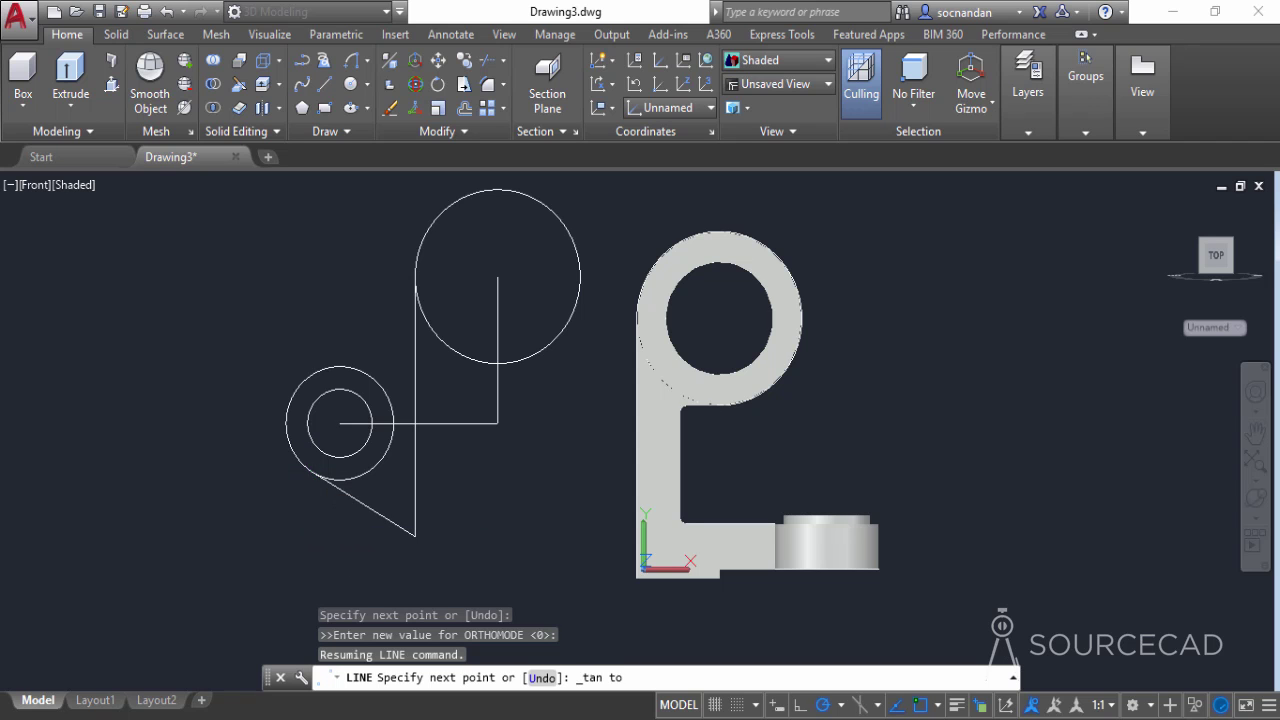
click(312, 470)
key(Return)
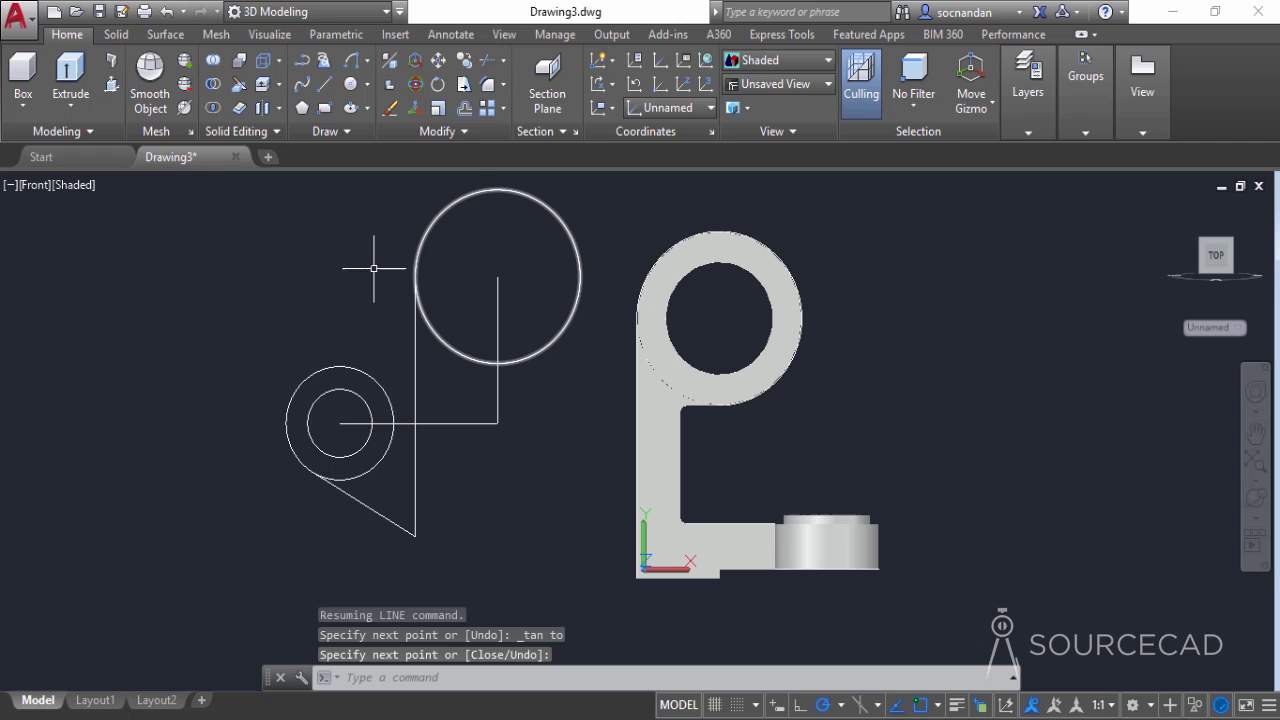
Draw a line tangent to the upper left sides of both the 75-diameter circle and the 115-diameter circle
click(324, 84)
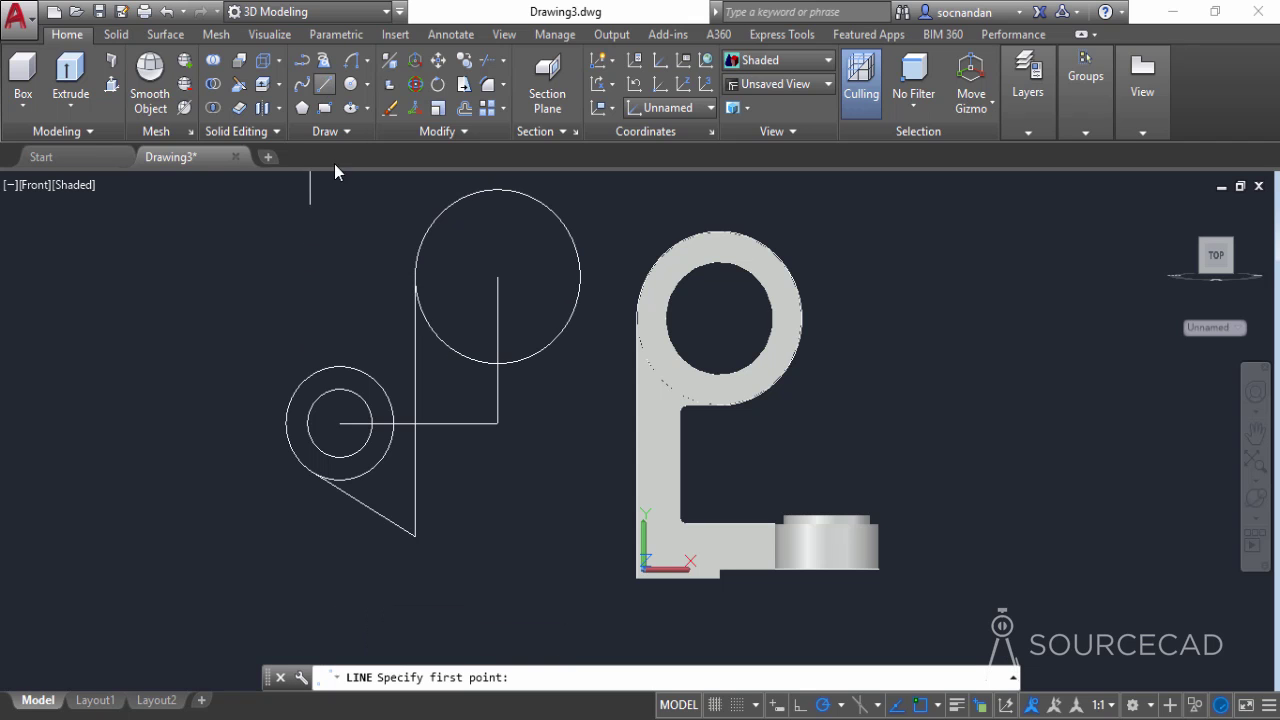
shift+right_click(274, 284)
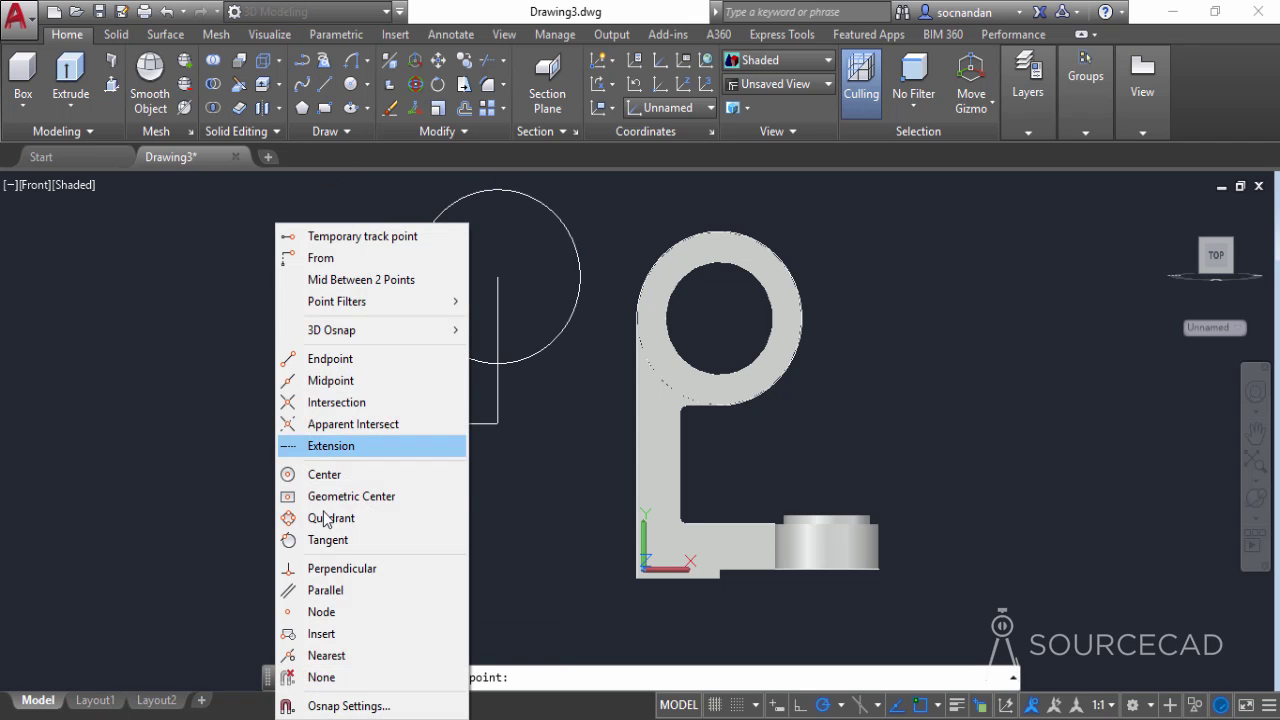
click(323, 534)
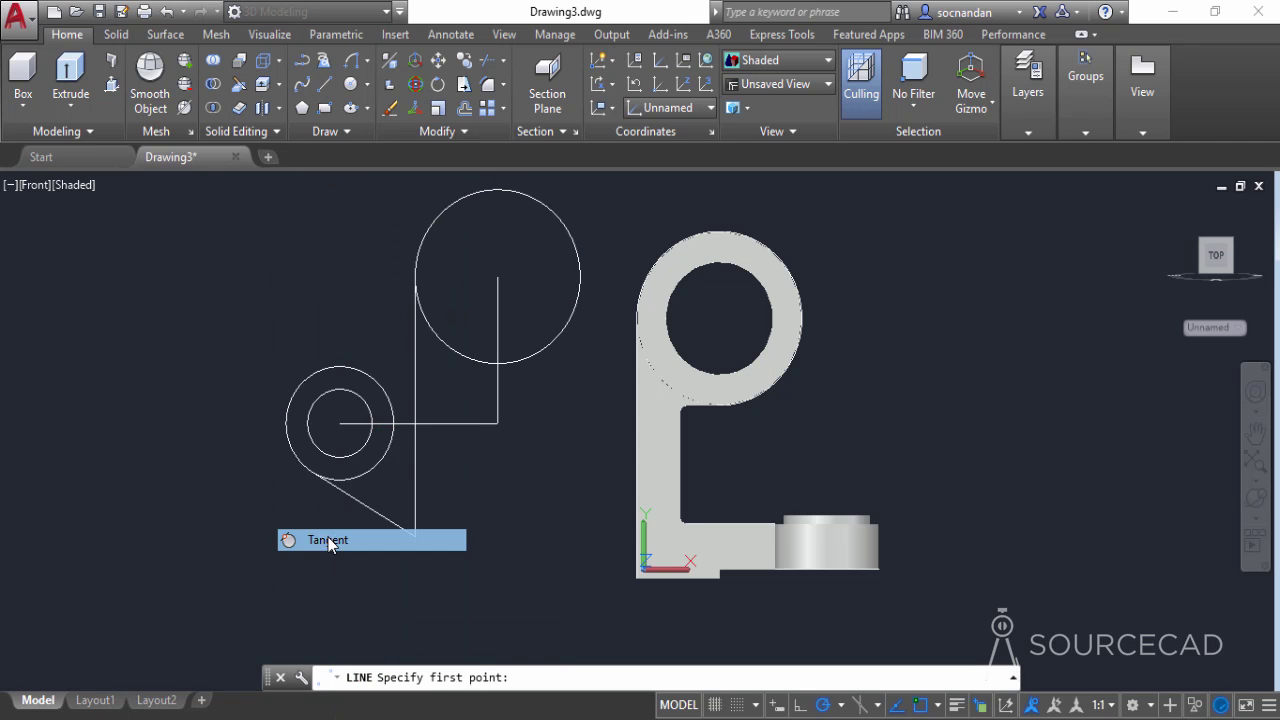
click(306, 377)
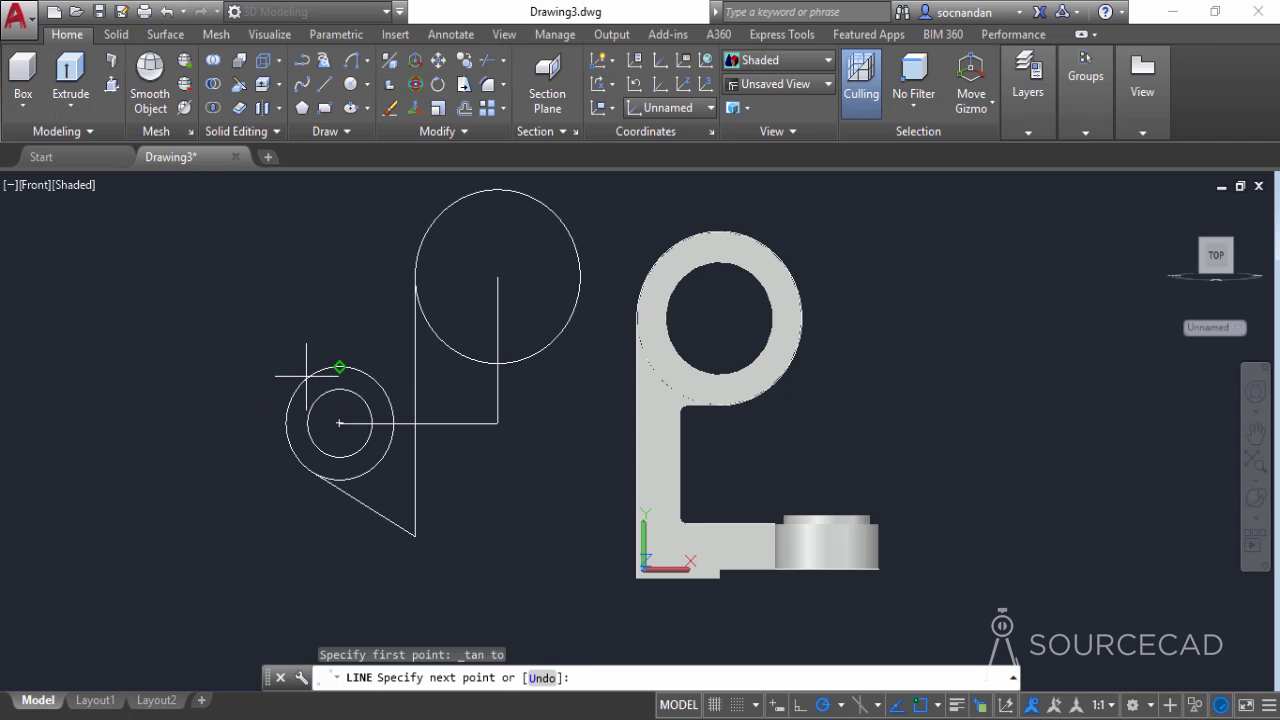
shift+right_click(380, 271)
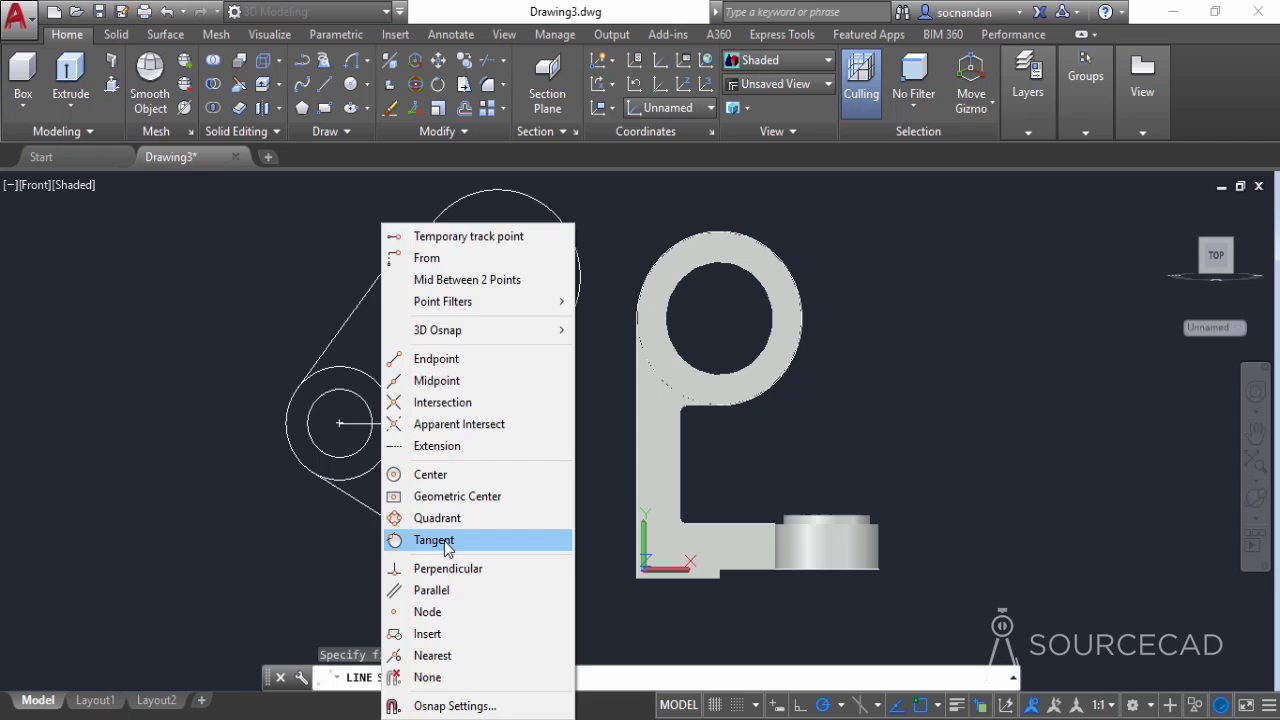
click(430, 538)
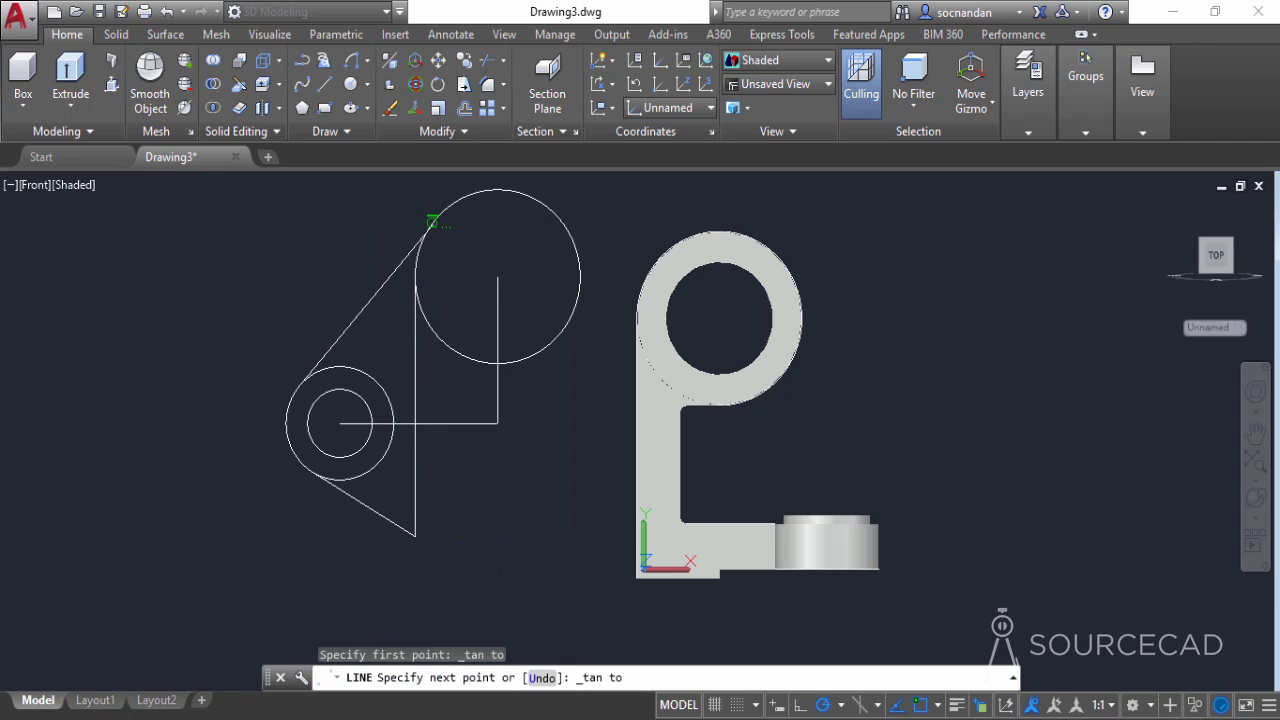
click(430, 221)
key(Return)
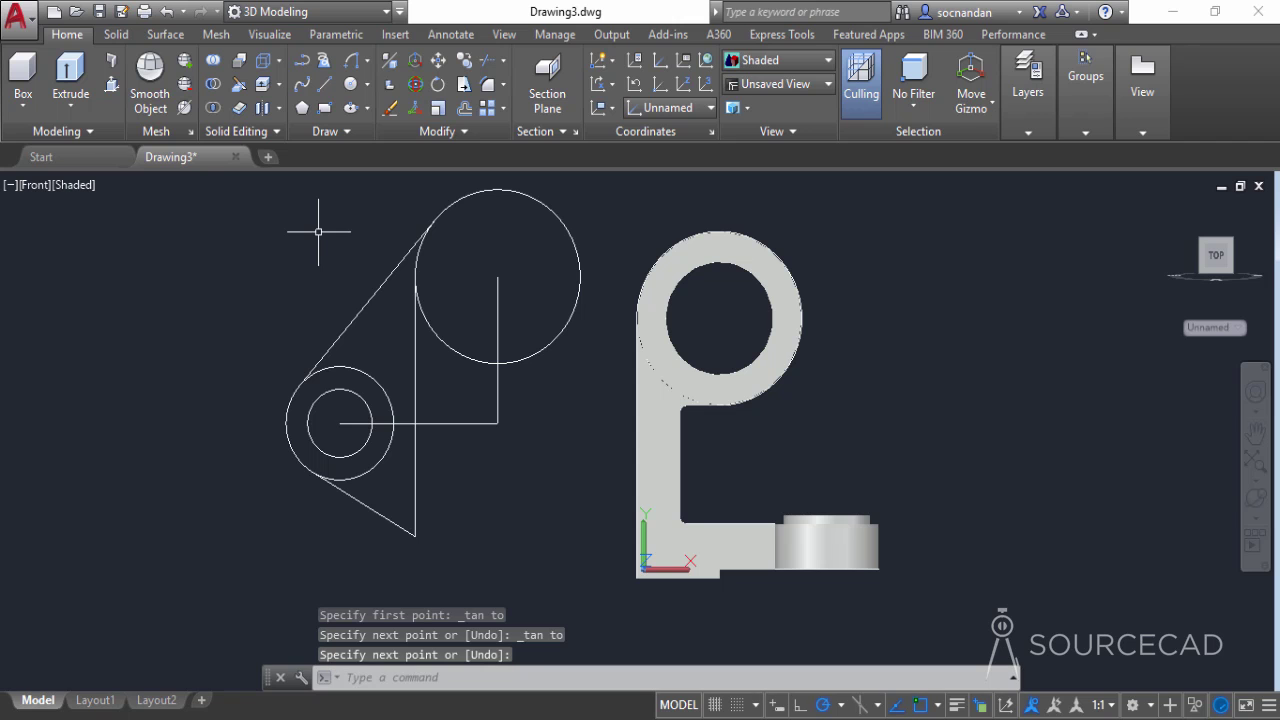
Erase the horizontal and vertical construction lines that connect the two circle centres
click(531, 468)
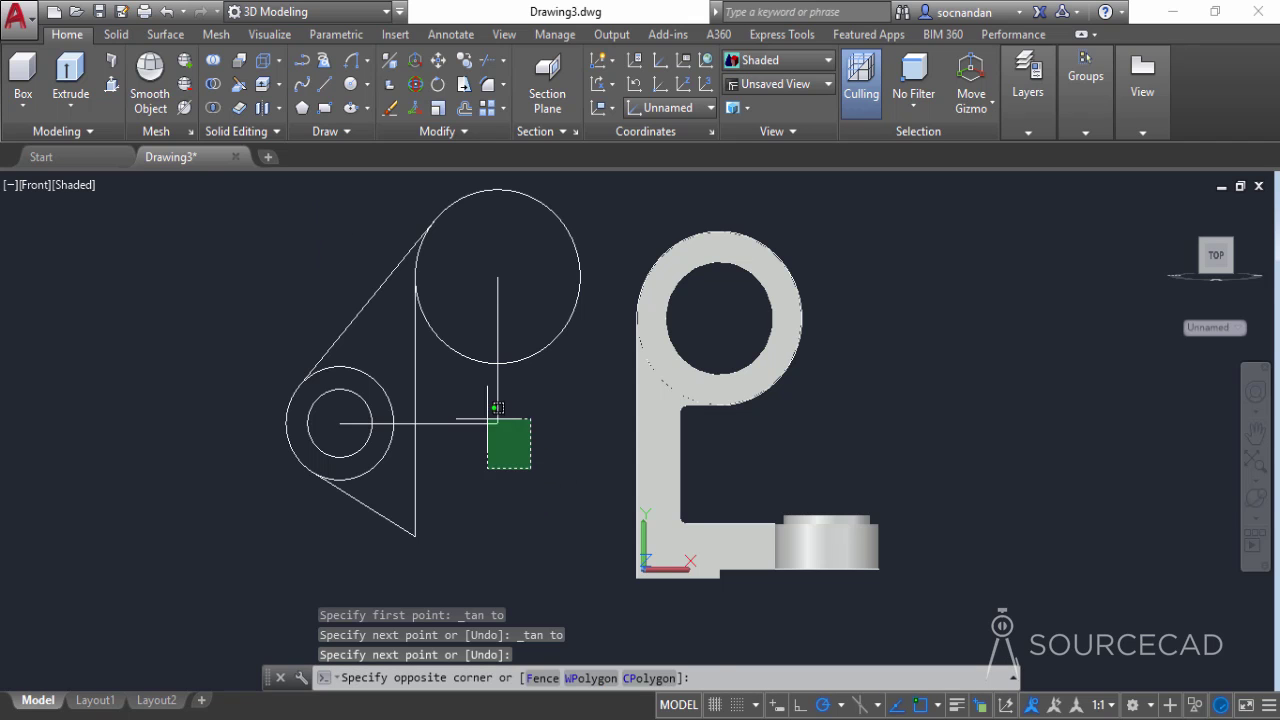
click(466, 374)
right_click(463, 372)
click(495, 381)
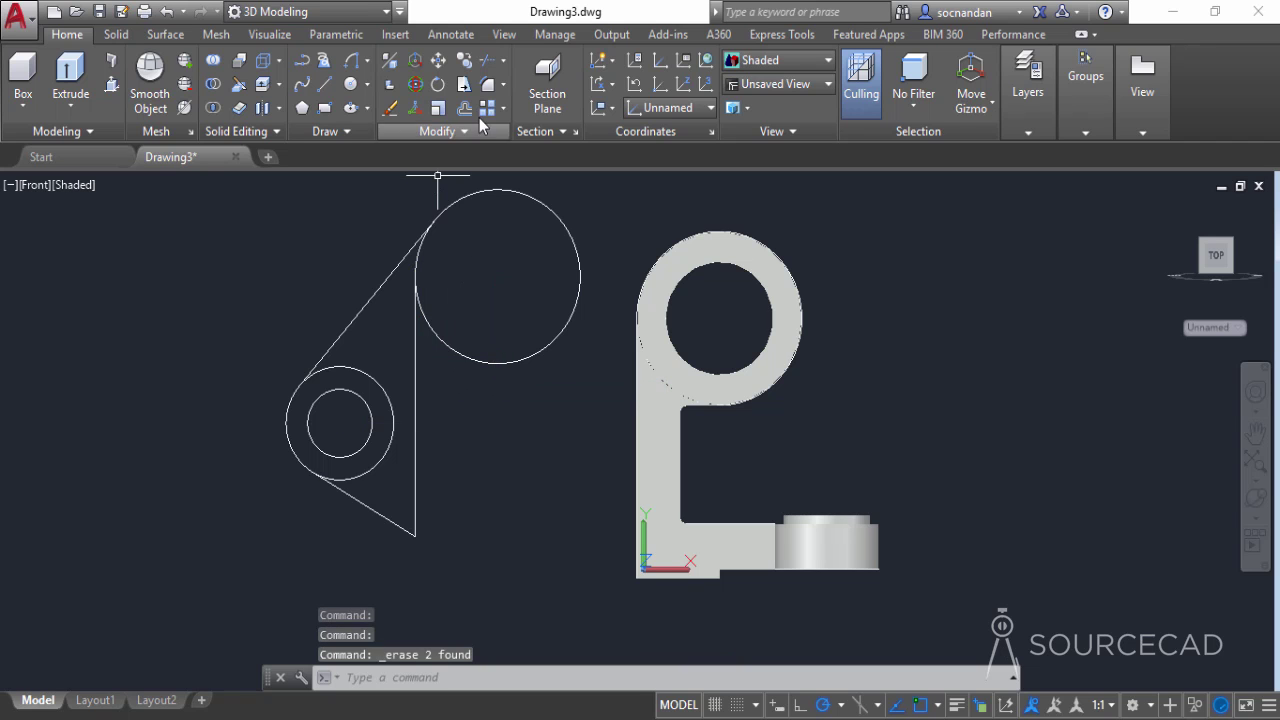
click(487, 60)
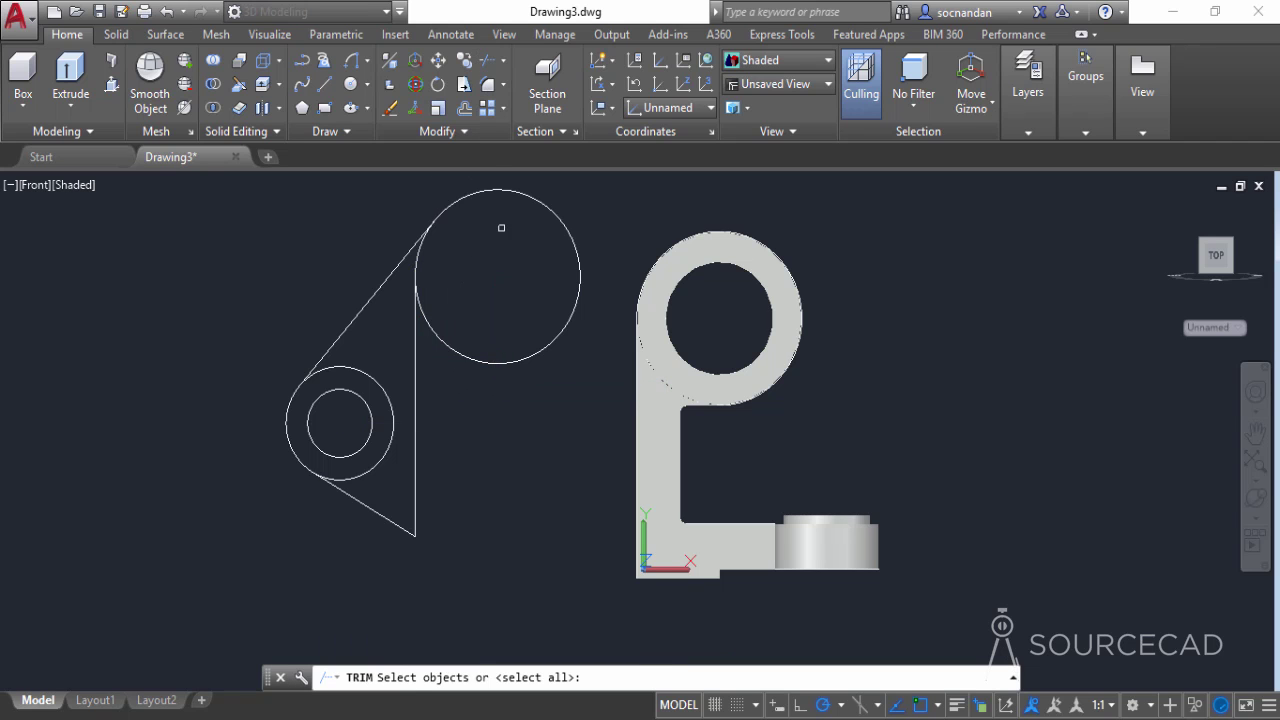
key(Return)
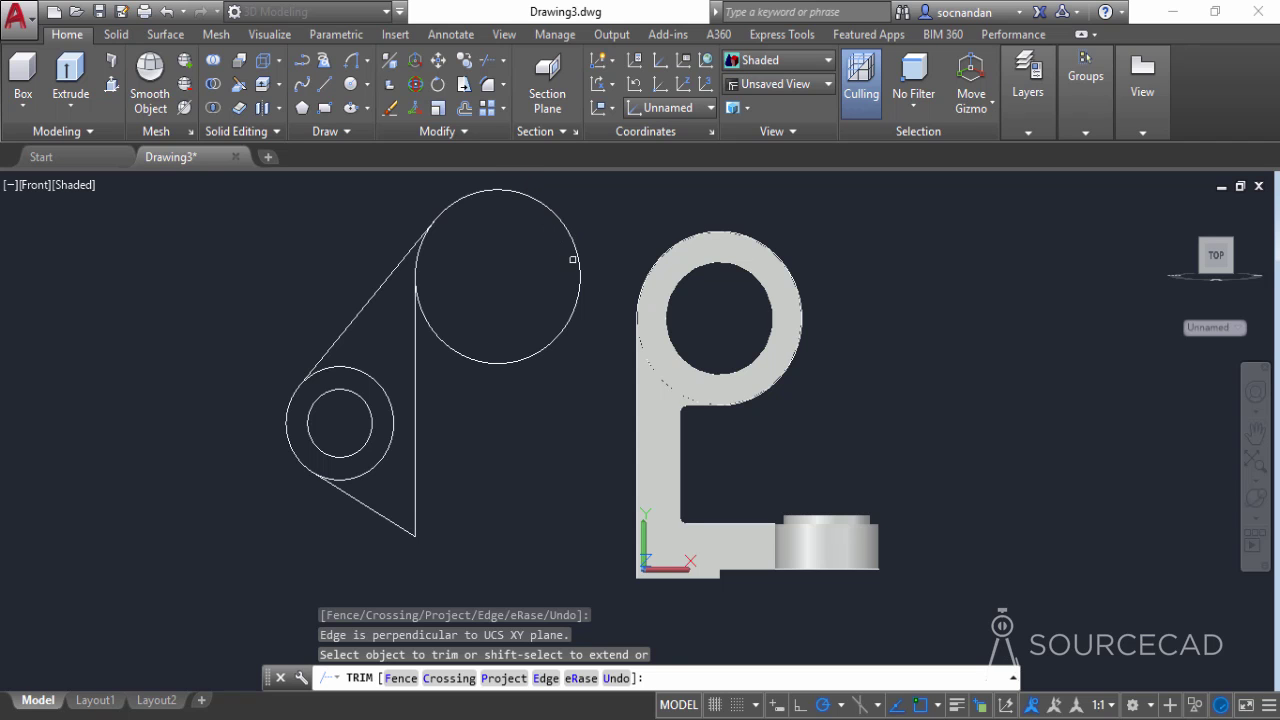
right_click(510, 217)
click(526, 238)
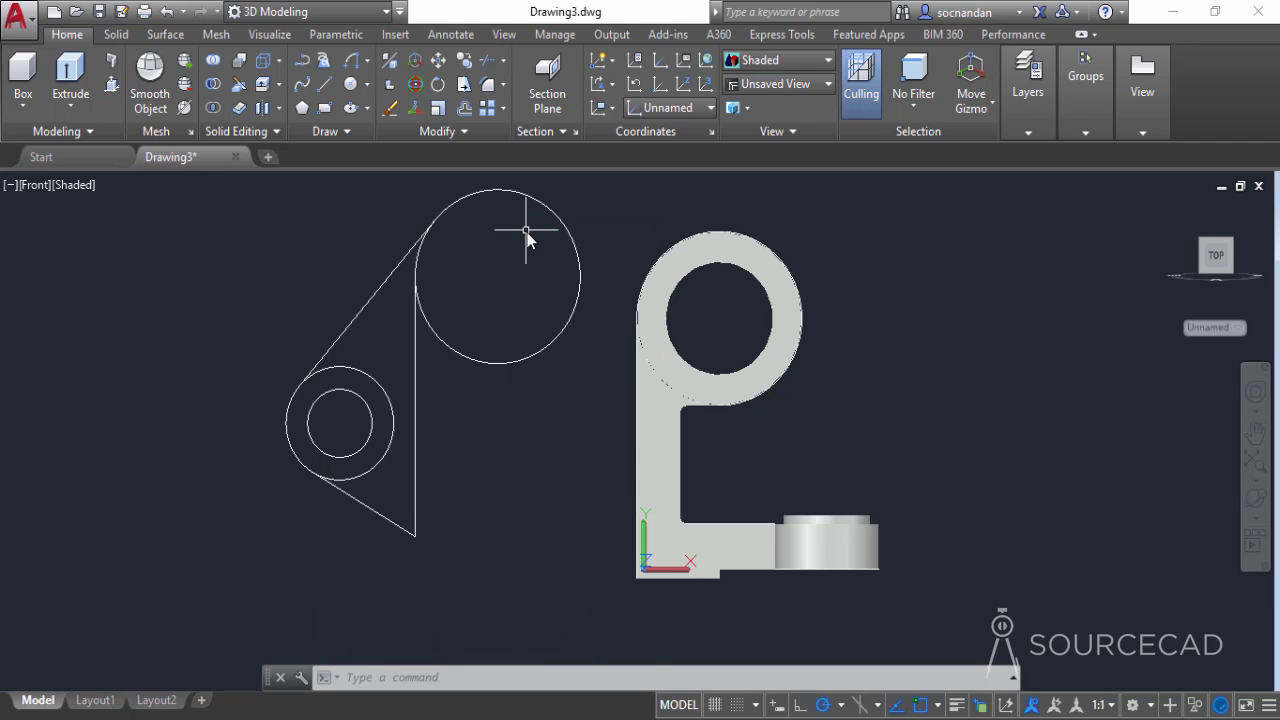
Break the 115-diameter circle from its left quadrant to the tangent line's upper endpoint, keeping only the short arc between them
click(453, 140)
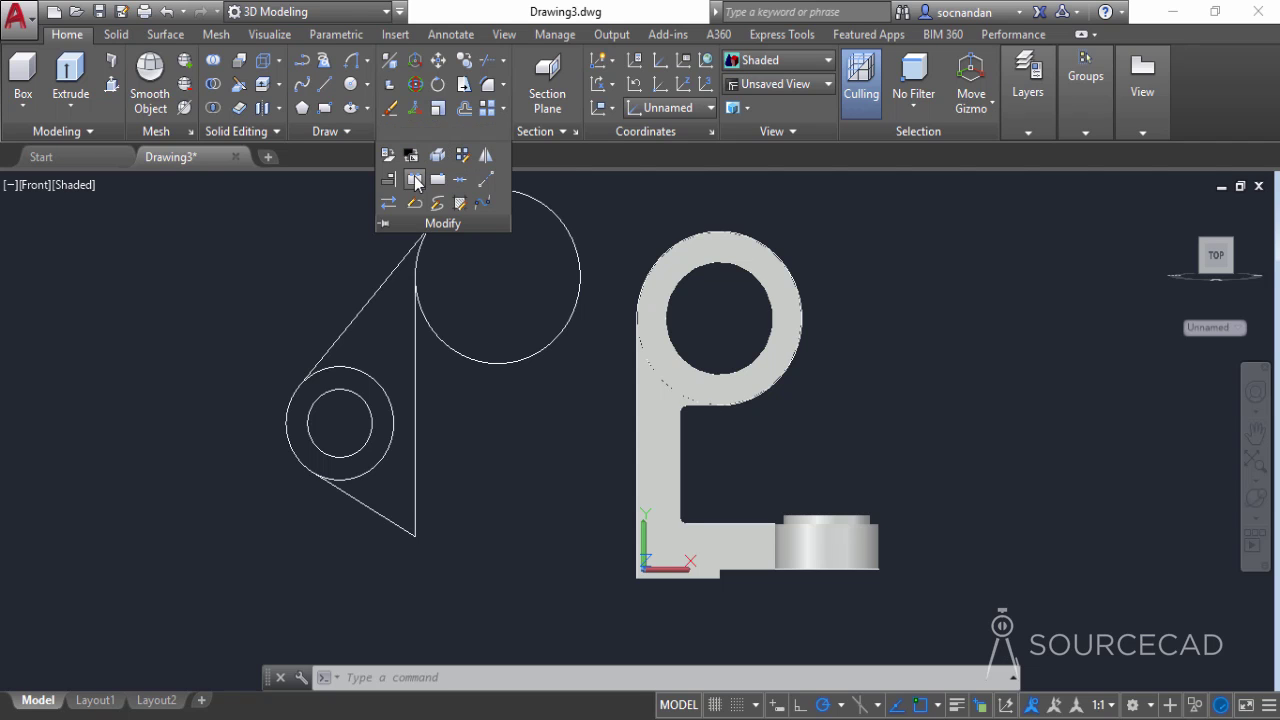
click(415, 180)
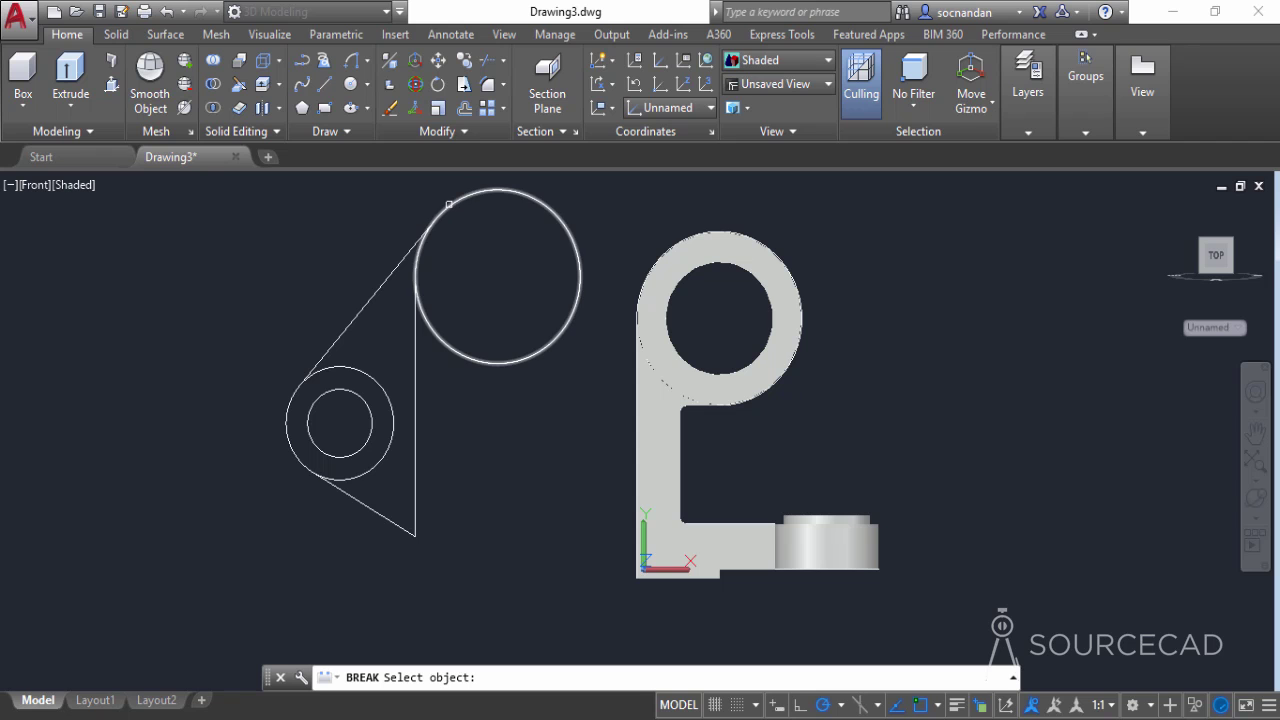
click(453, 203)
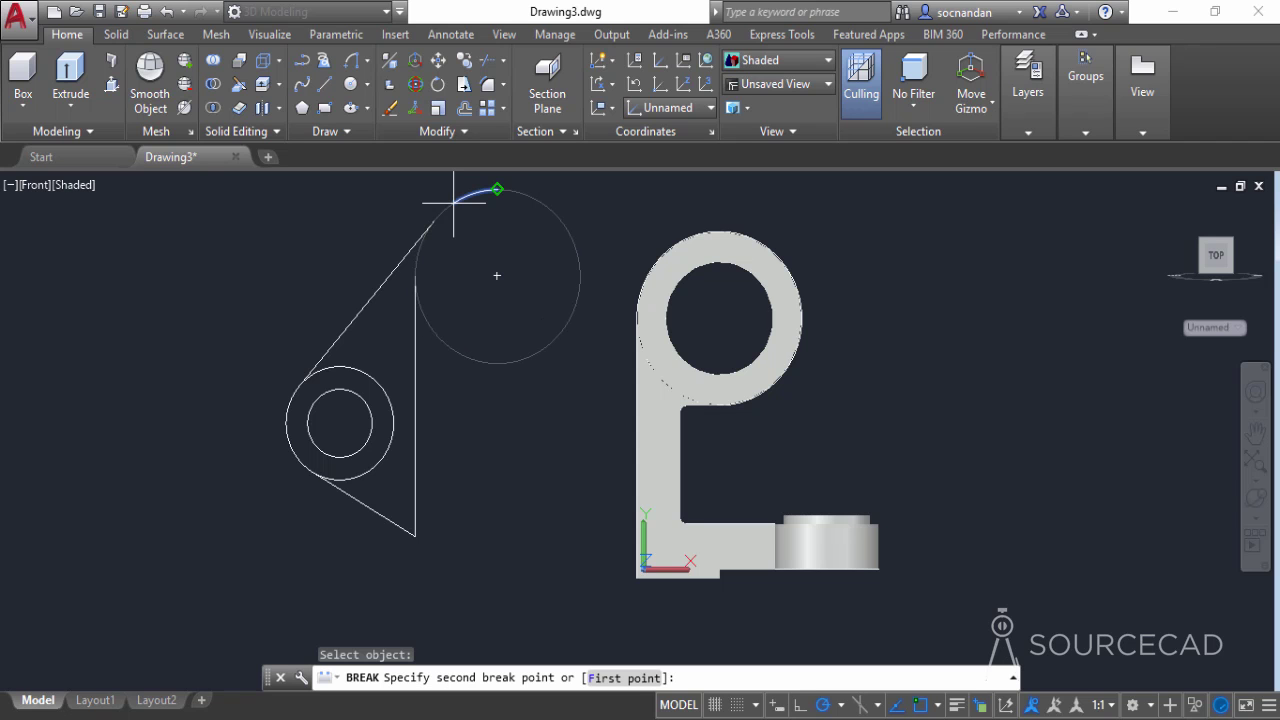
click(606, 680)
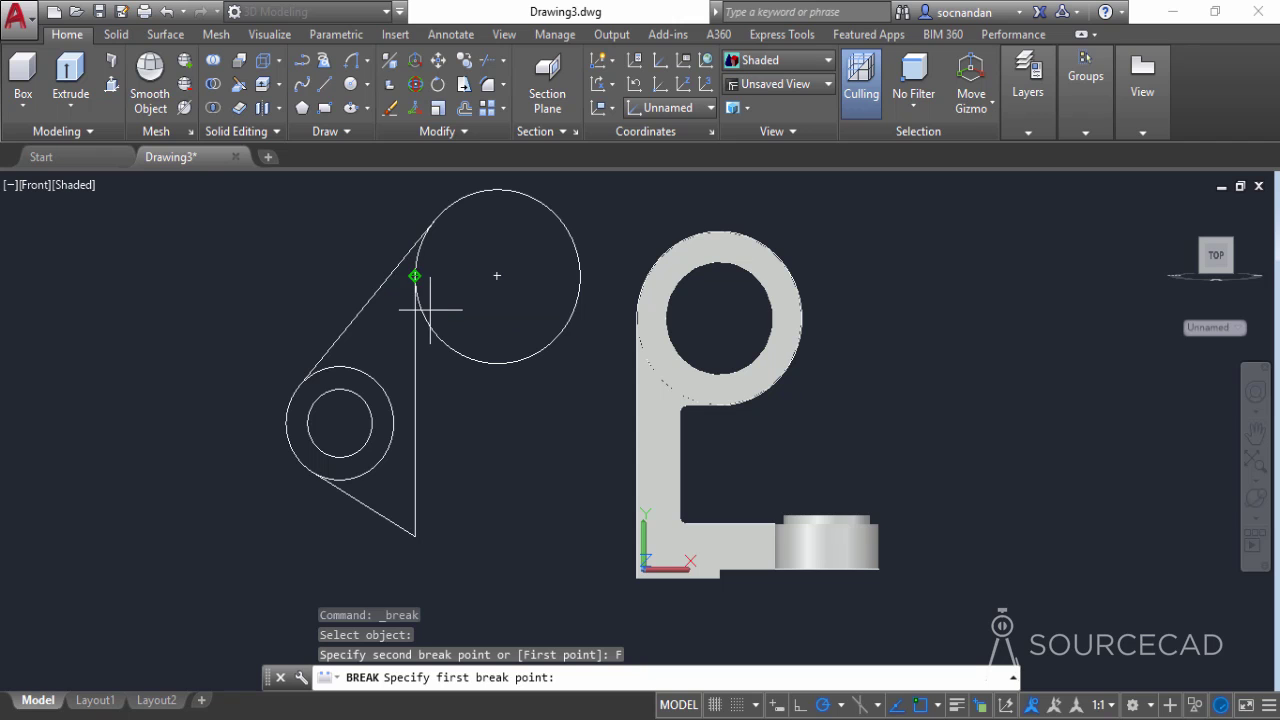
click(415, 275)
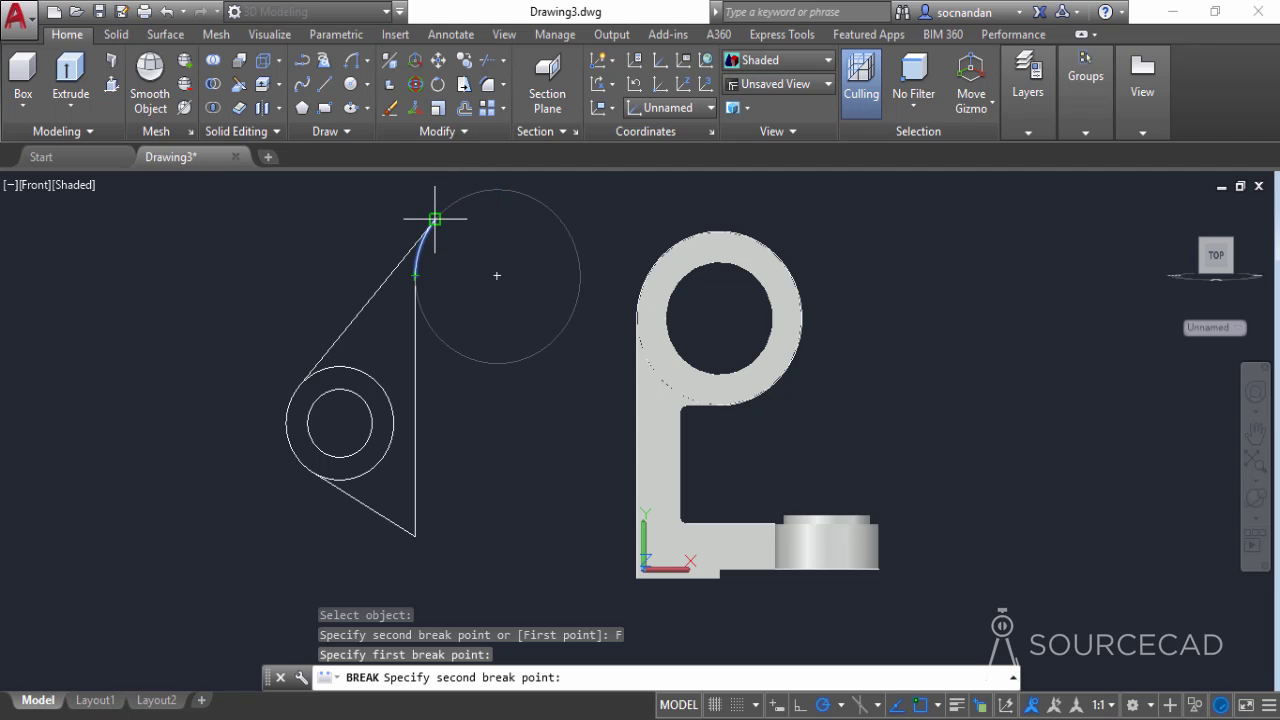
click(435, 218)
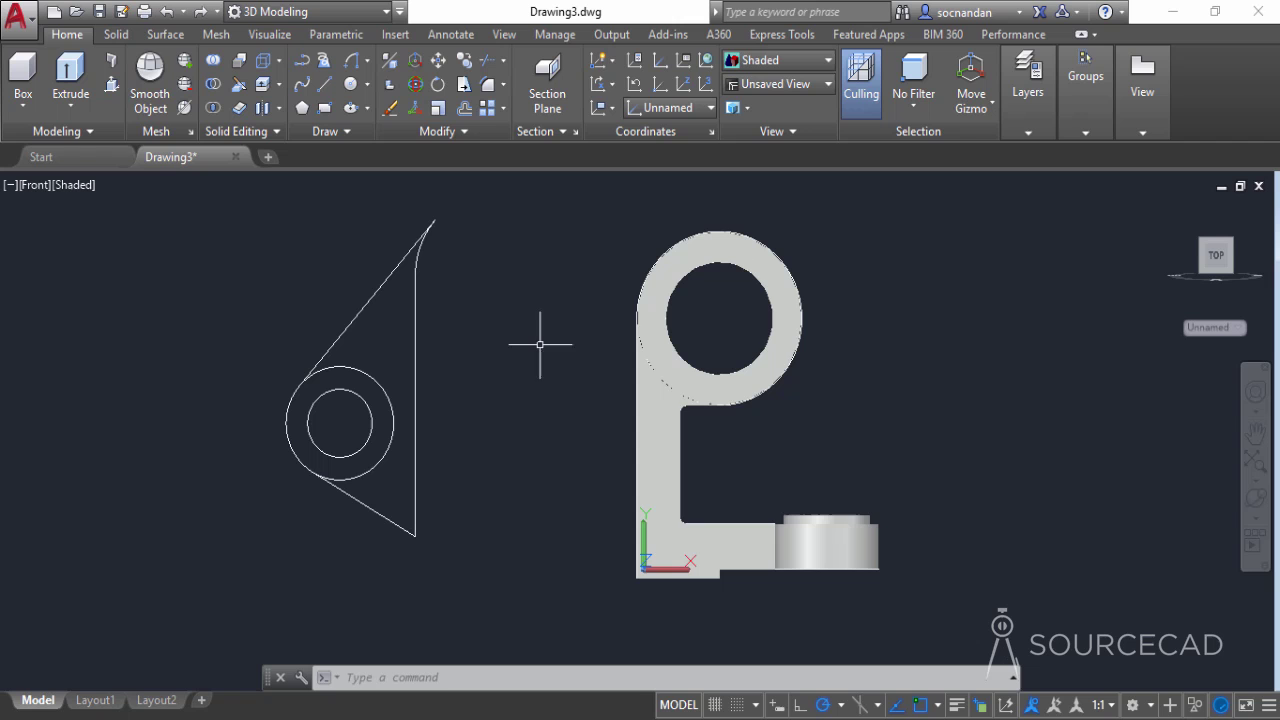
Presspull the area bounded by the arc, the straight lines and the 75-diameter circle by 26 in an isometric view
click(1172, 207)
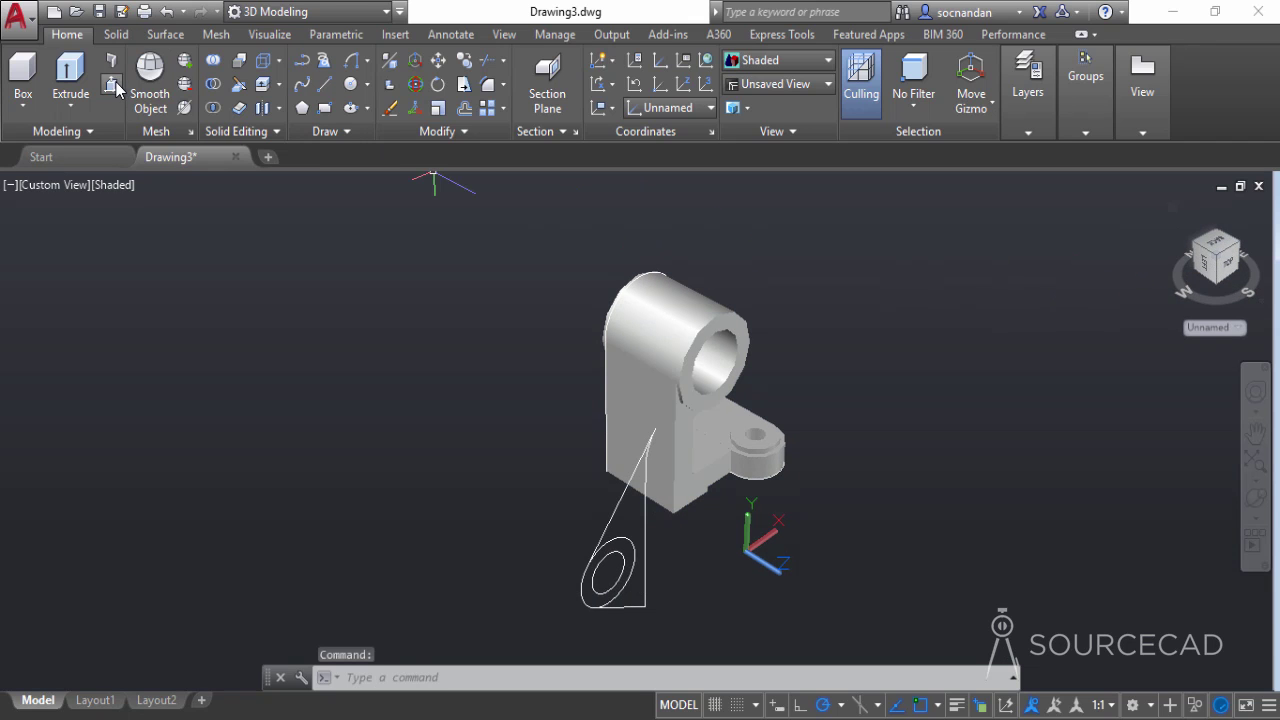
click(629, 510)
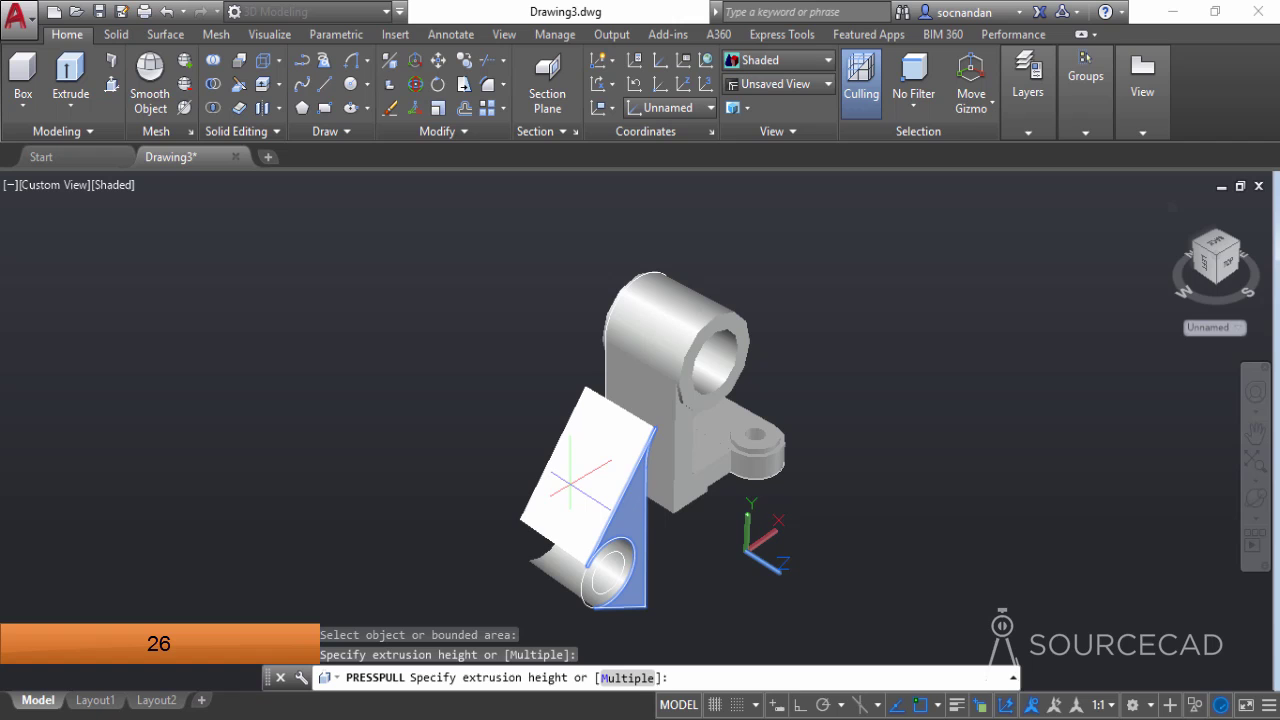
key(Return)
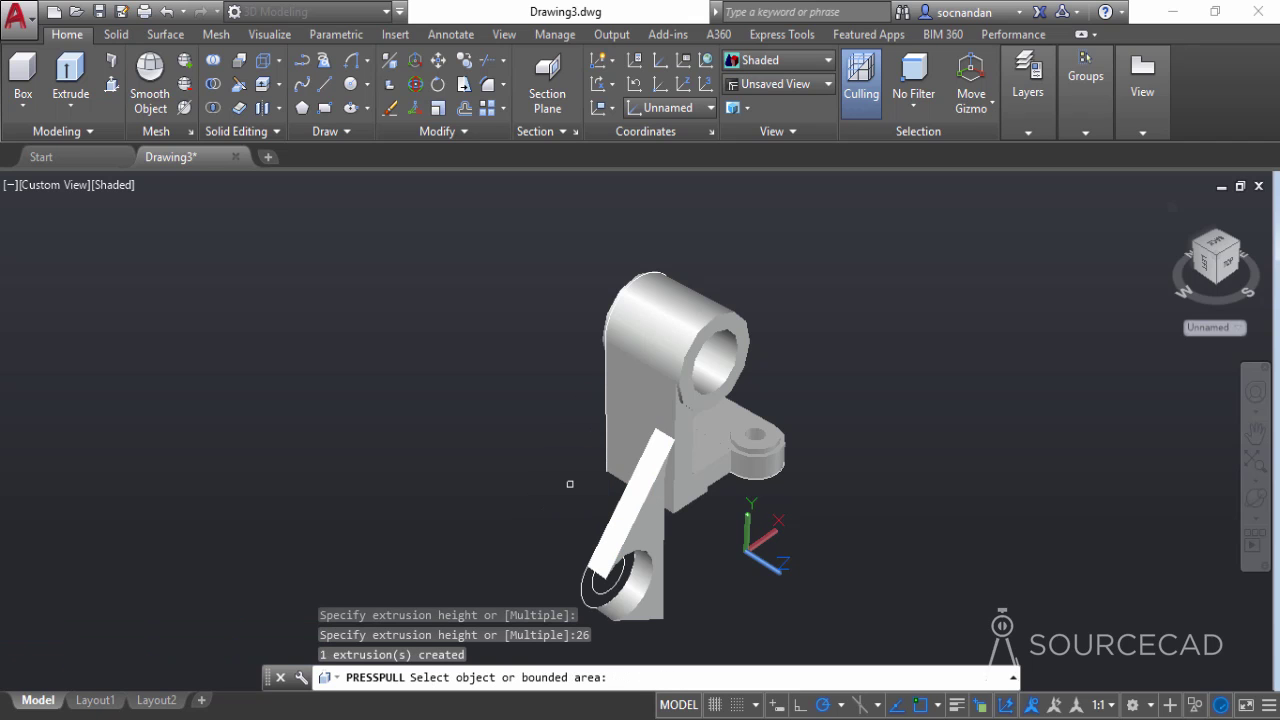
Presspull the ring between the 45 and 75 diameter circles by 50, in the same direction as the plate
scroll(568, 564, up, 3)
middle_drag(568, 564, 569, 362)
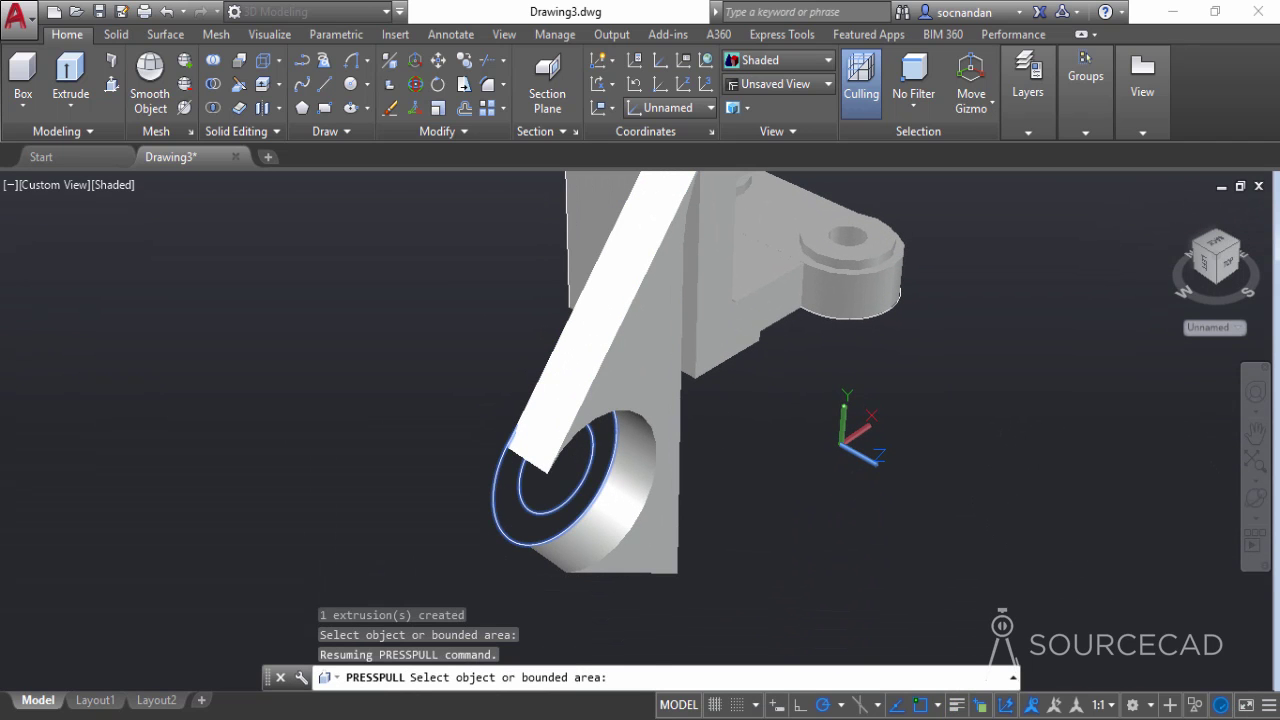
click(505, 485)
text(50)
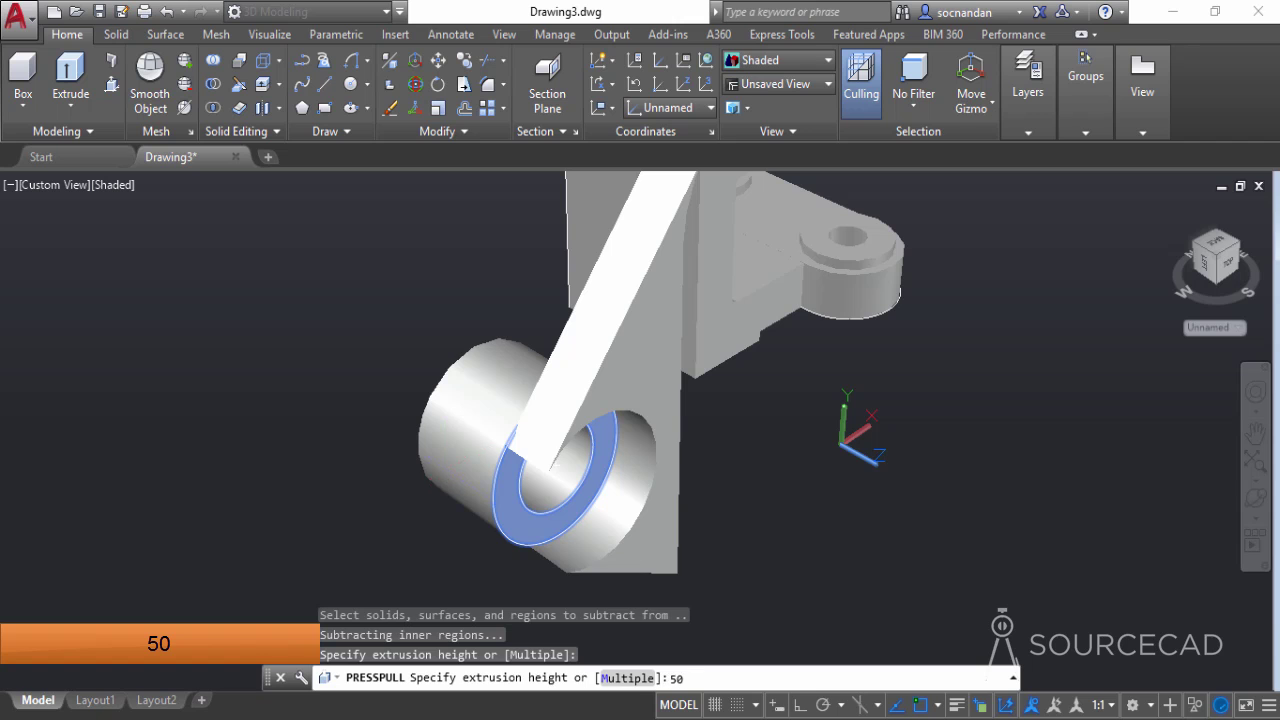
key(Return)
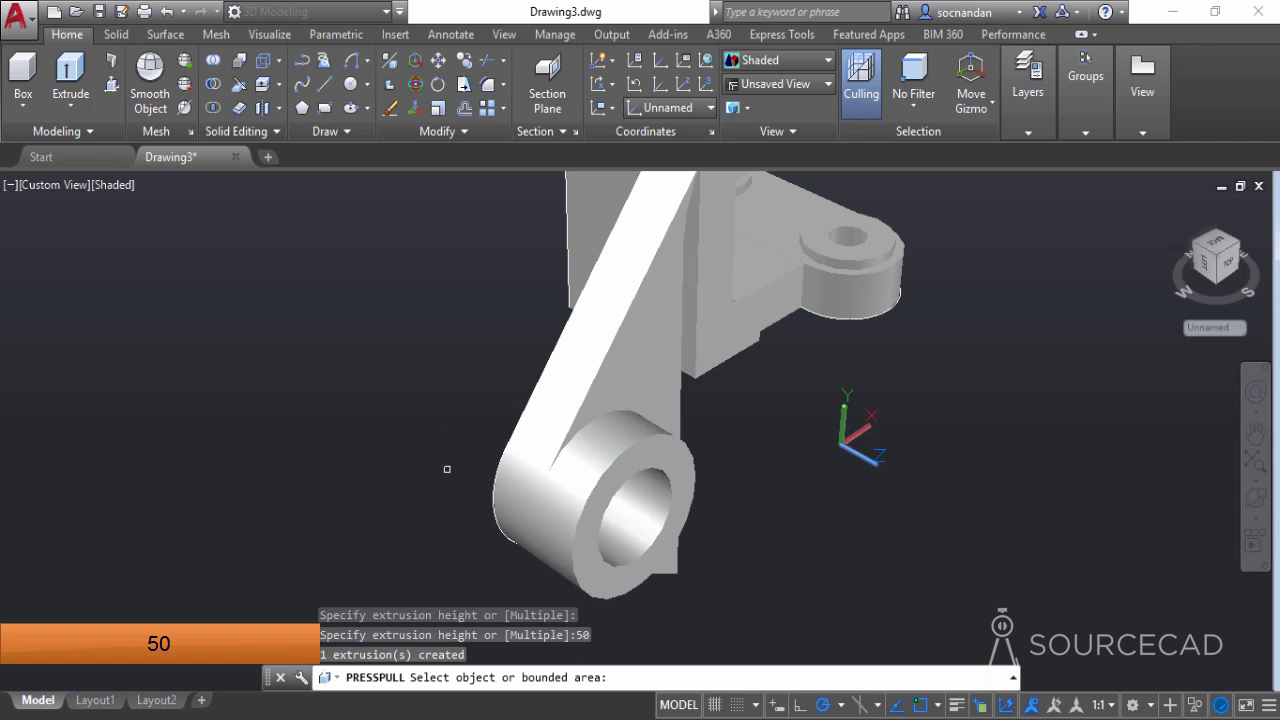
key(Return)
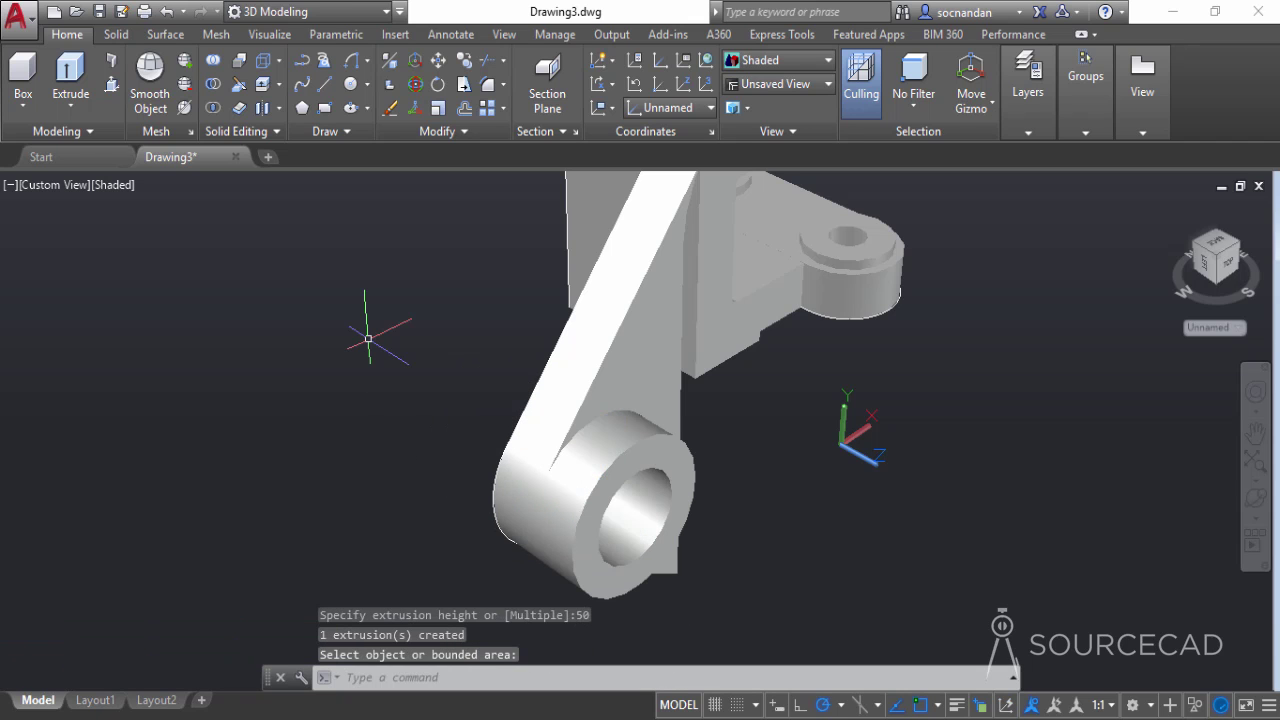
Move the 50-long hollow cylinder back by 12 along its axis through the side plate
scroll(368, 338, down, 3)
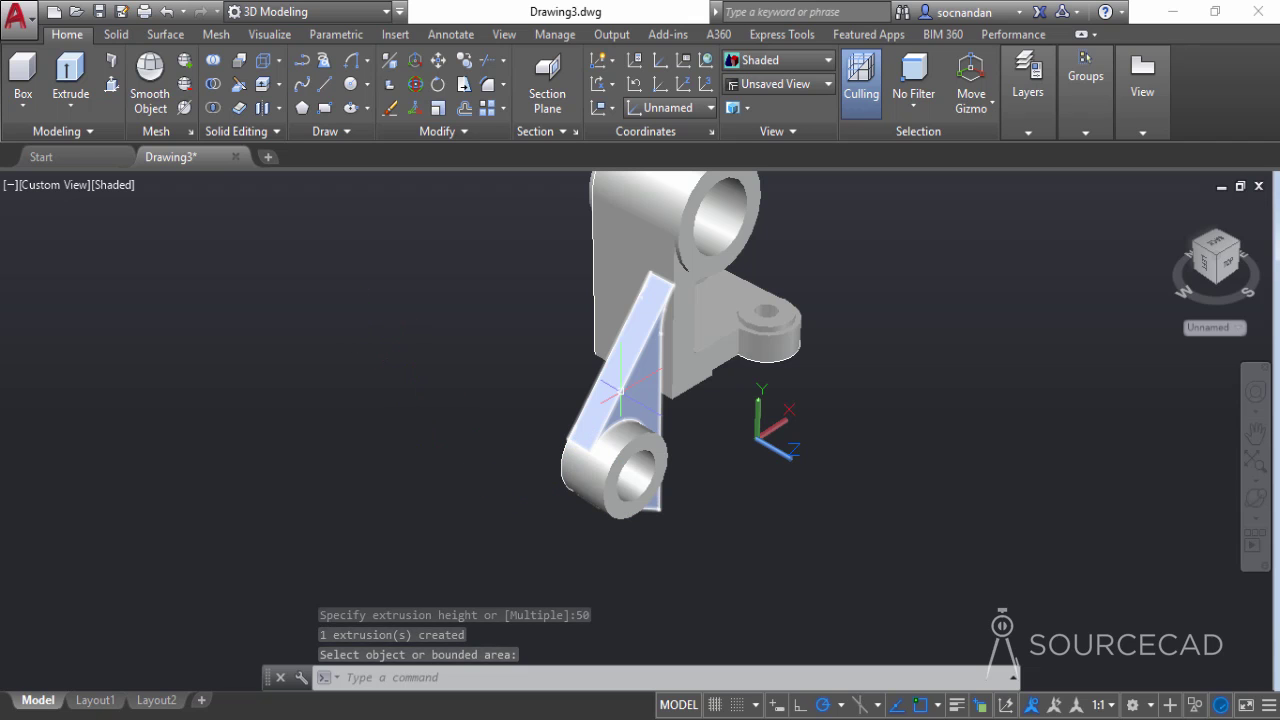
click(598, 496)
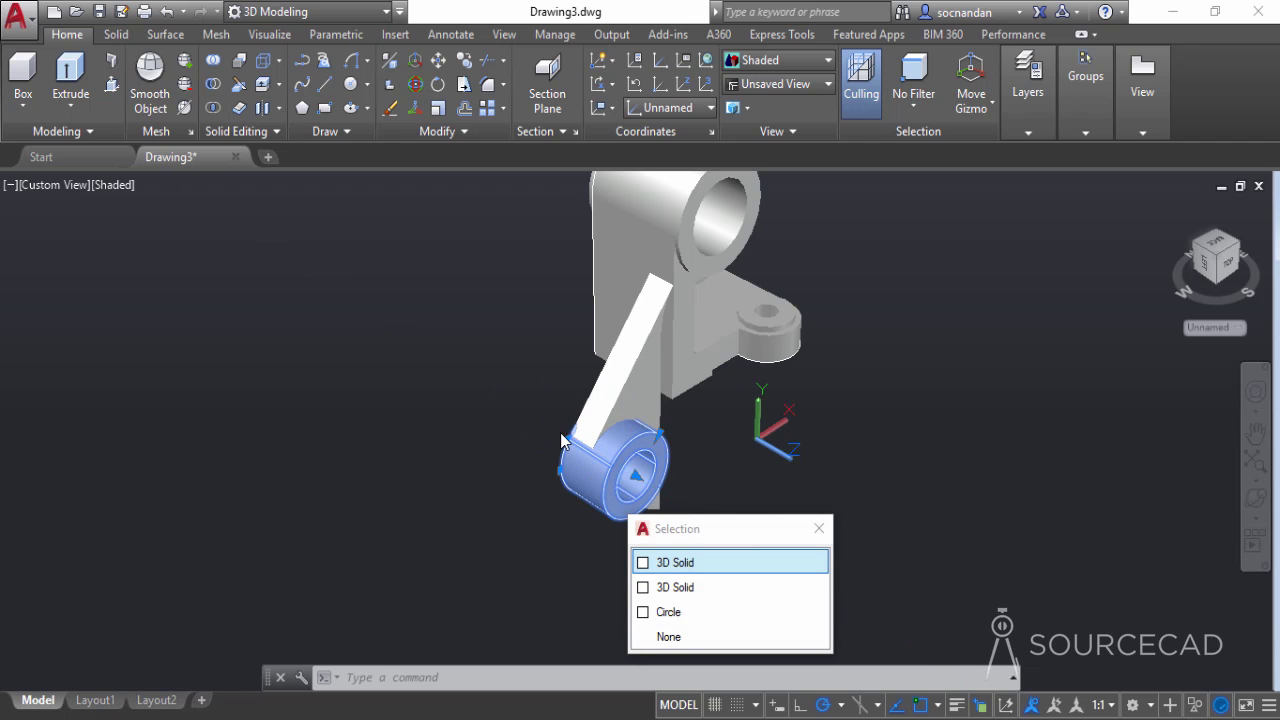
click(624, 445)
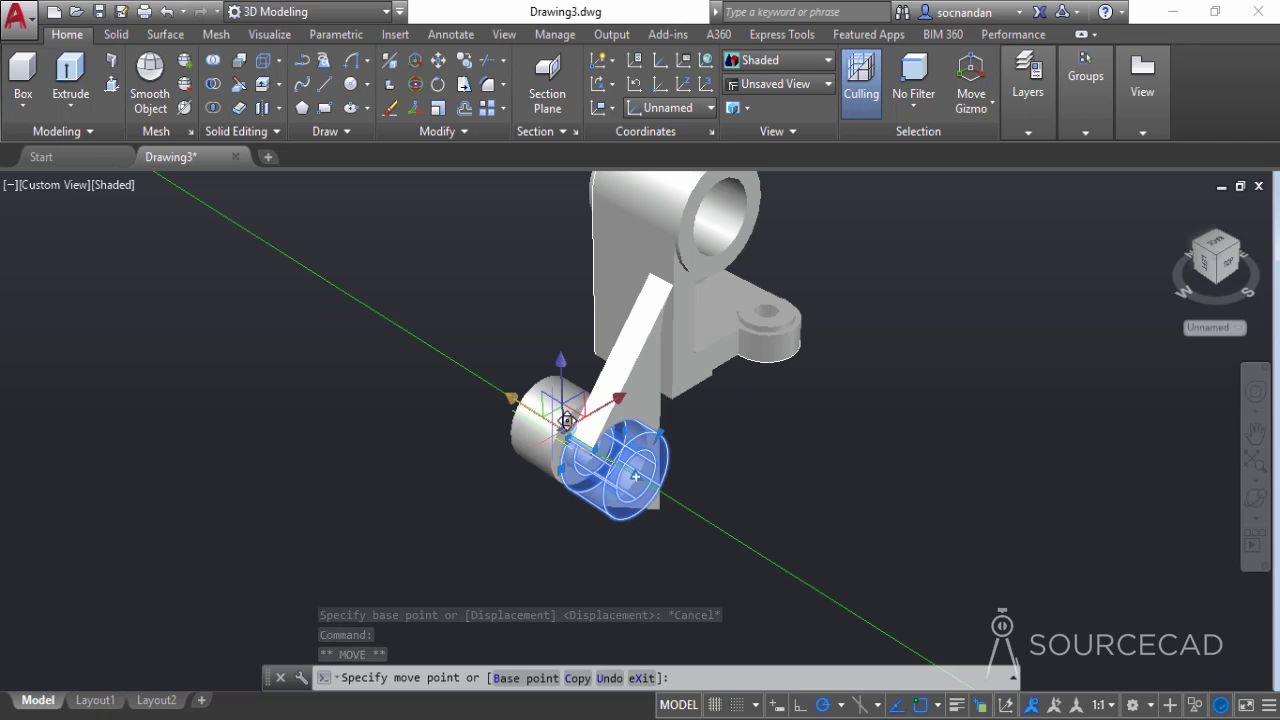
text(12)
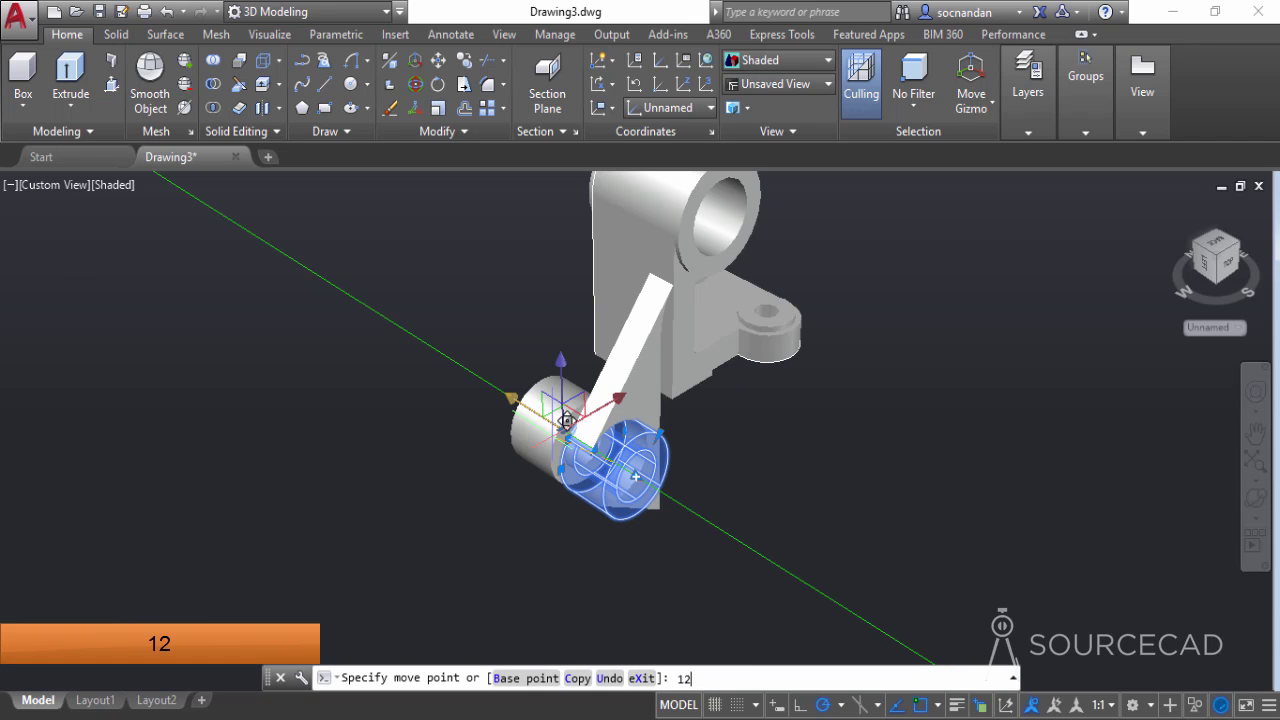
key(Return)
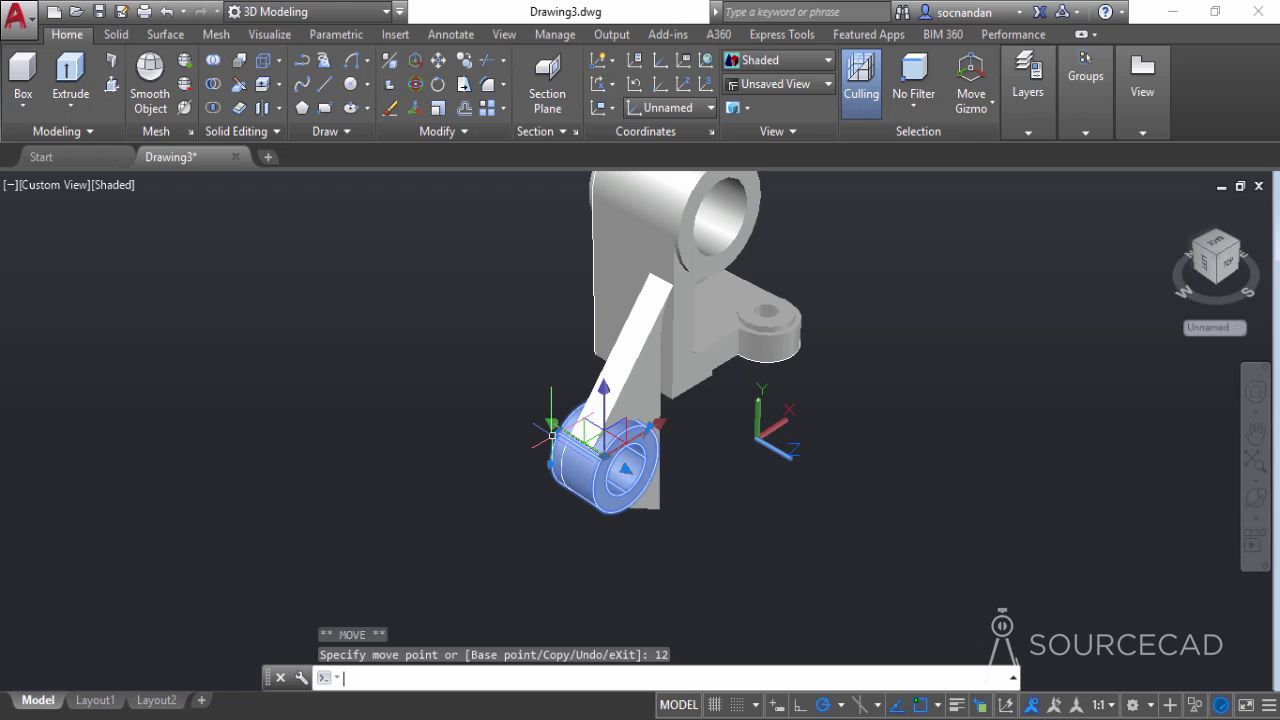
key(Escape)
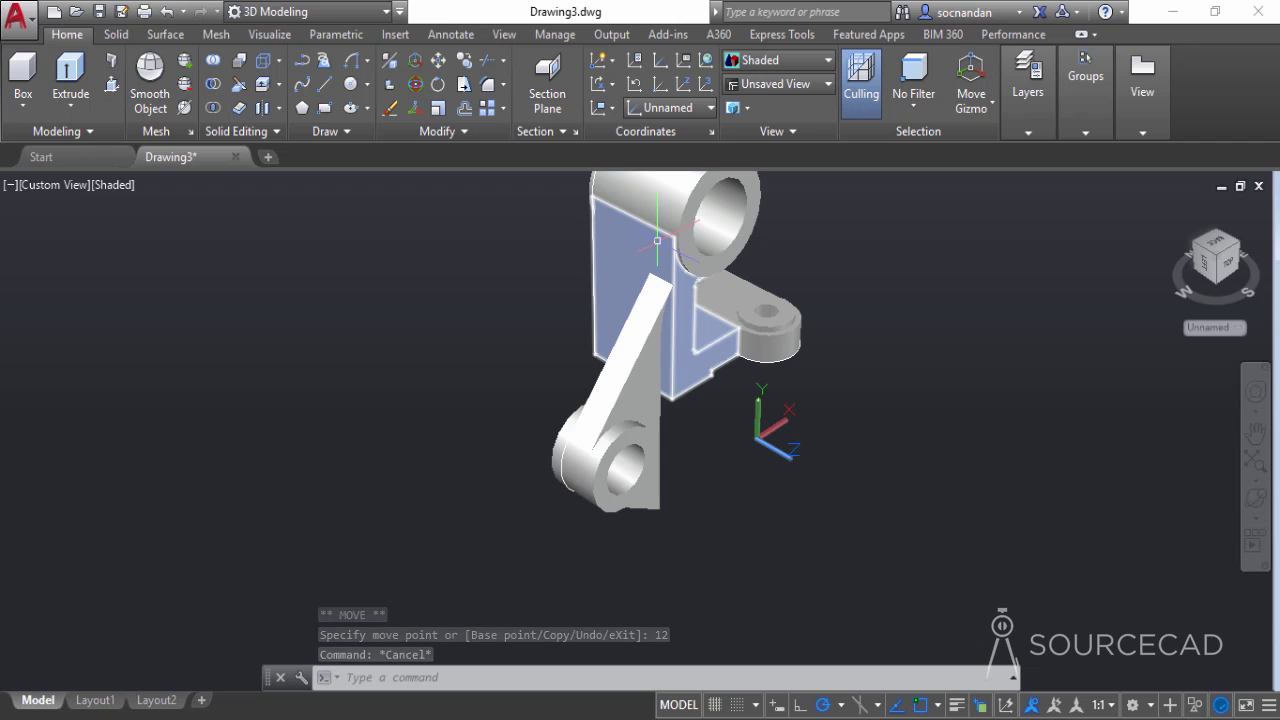
Move the side plate with its hollow cylinder from the plate's lower edge midpoint to the midpoint of the bracket's bottom side edge
click(438, 60)
click(655, 545)
click(615, 455)
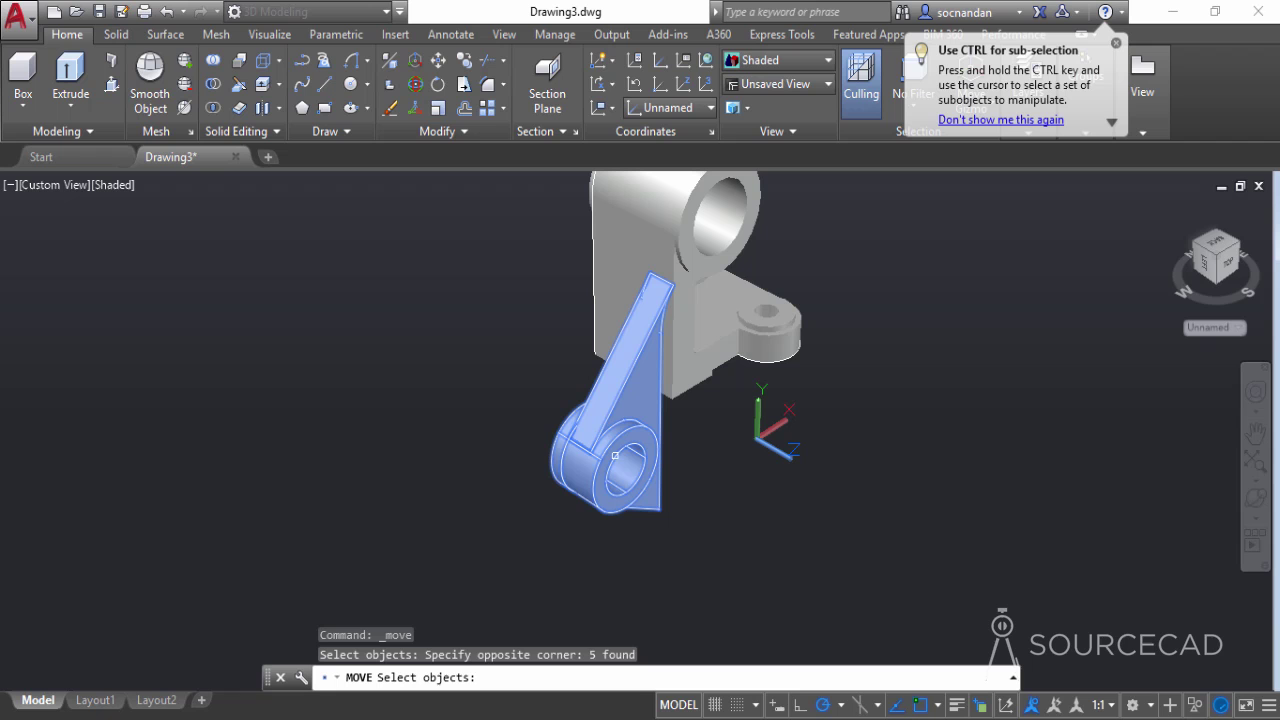
key(Return)
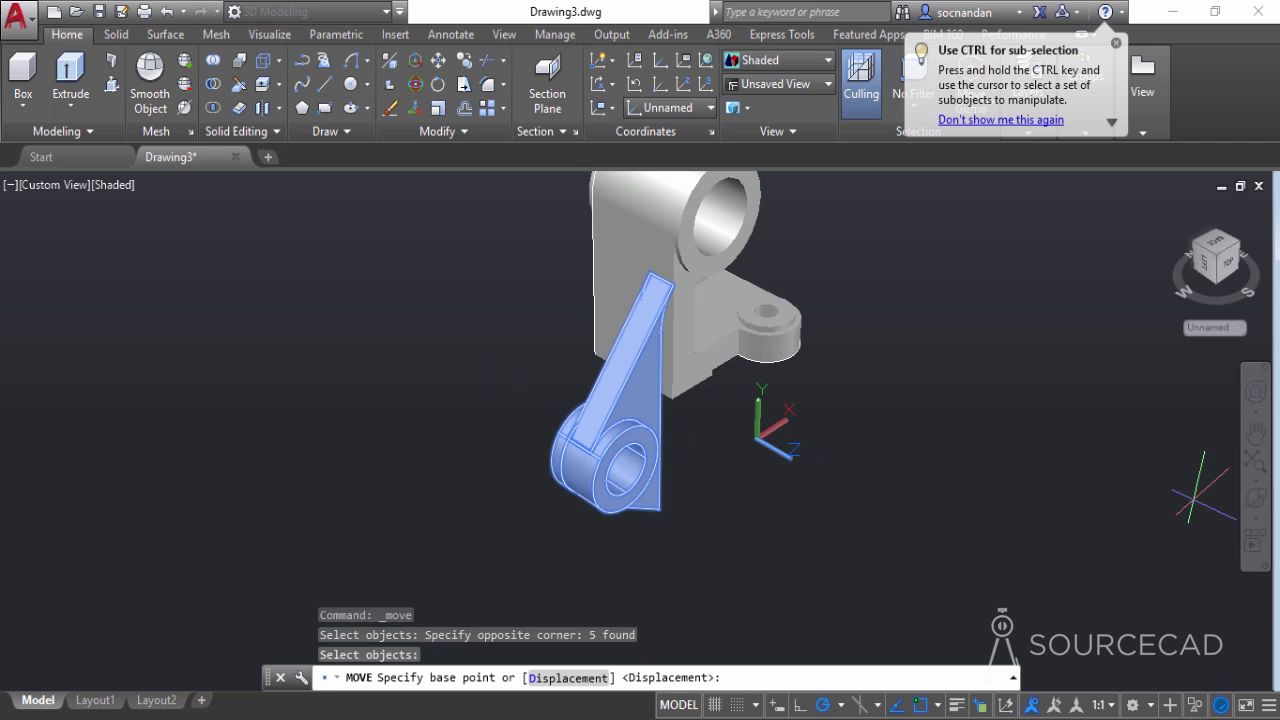
click(1255, 497)
drag(566, 501, 622, 390)
right_click(781, 289)
click(822, 303)
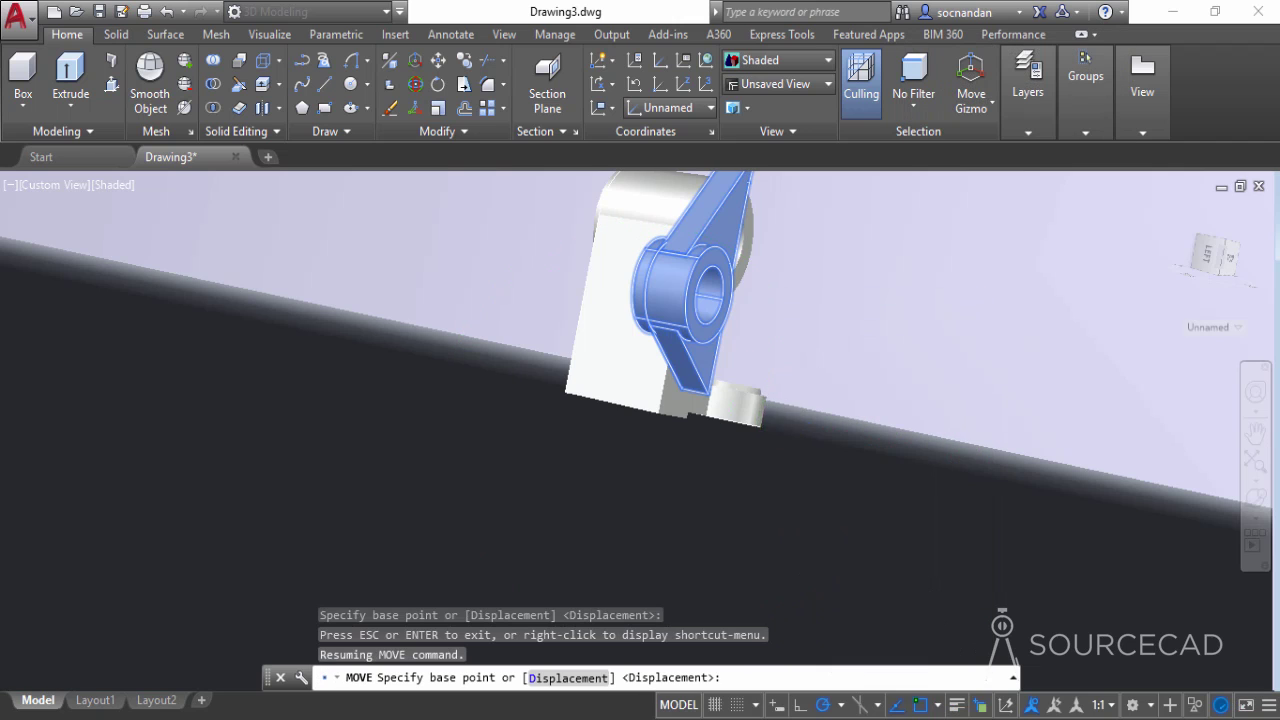
scroll(680, 330, up, 3)
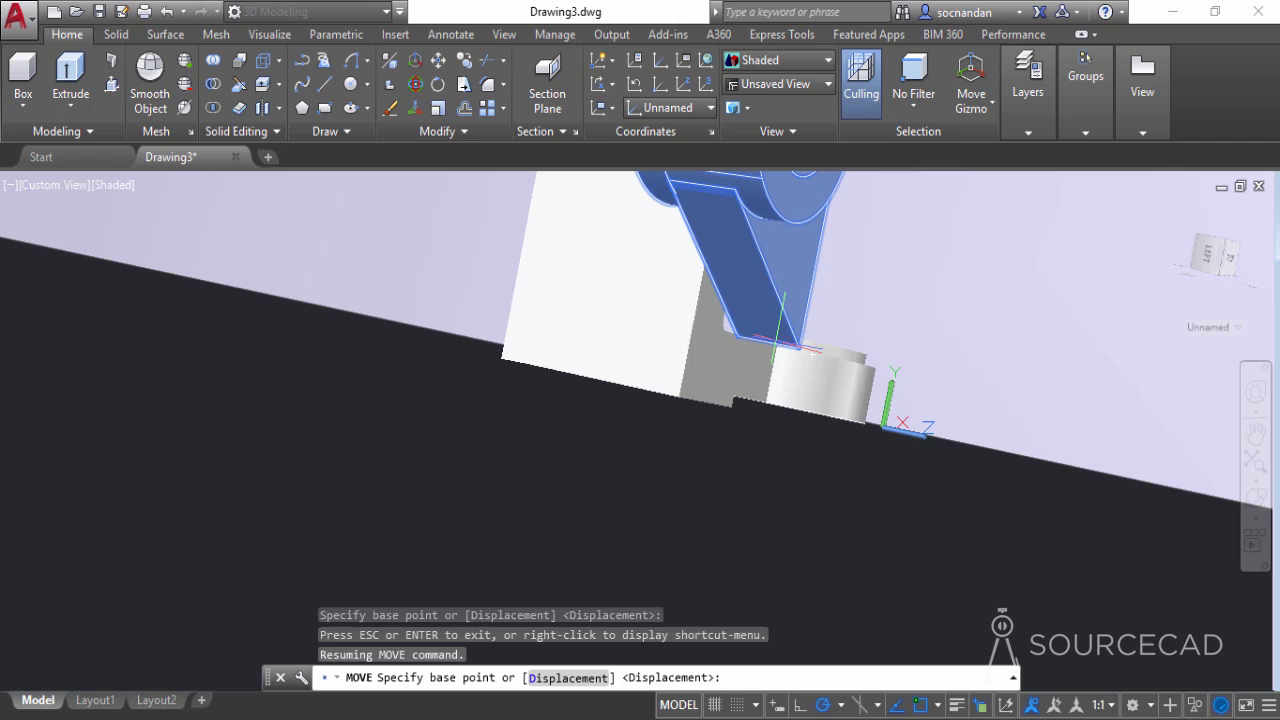
right_click(1196, 250)
click(1130, 293)
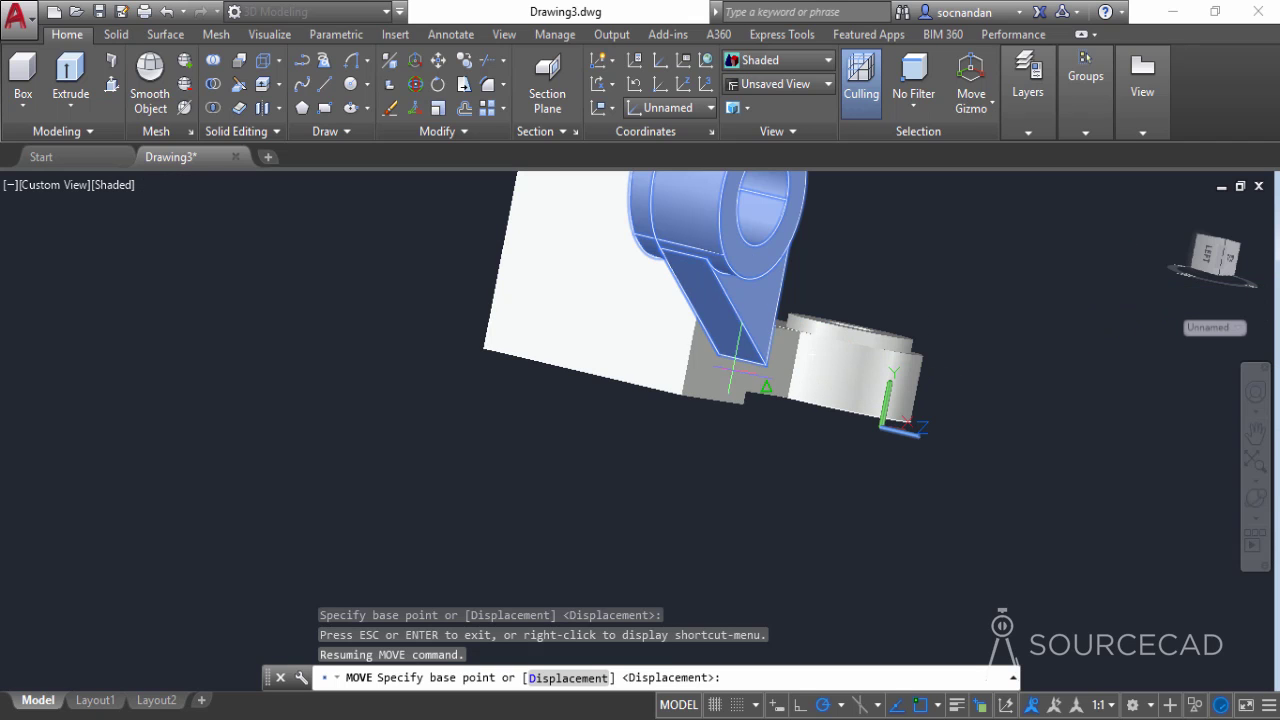
click(752, 352)
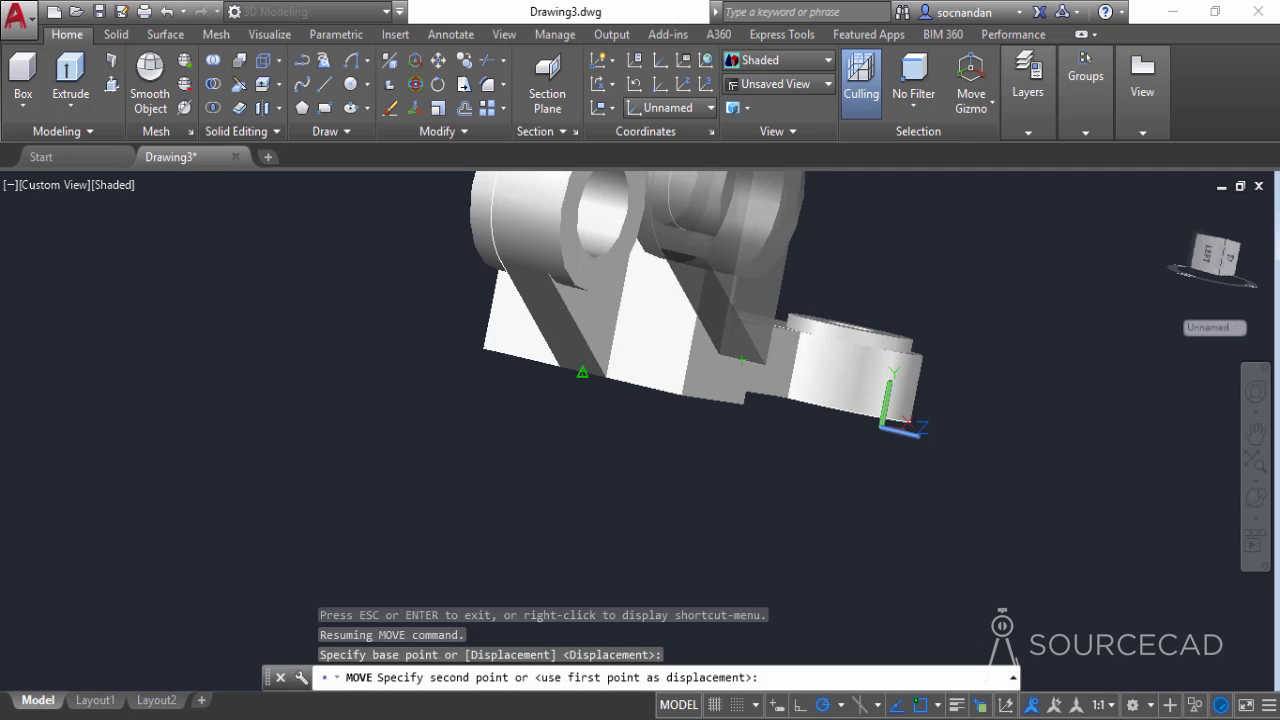
click(598, 386)
Union the side plate, hollow cylinder boss, bracket and link into a single solid
shift+middle_drag(837, 357, 787, 438)
click(1255, 500)
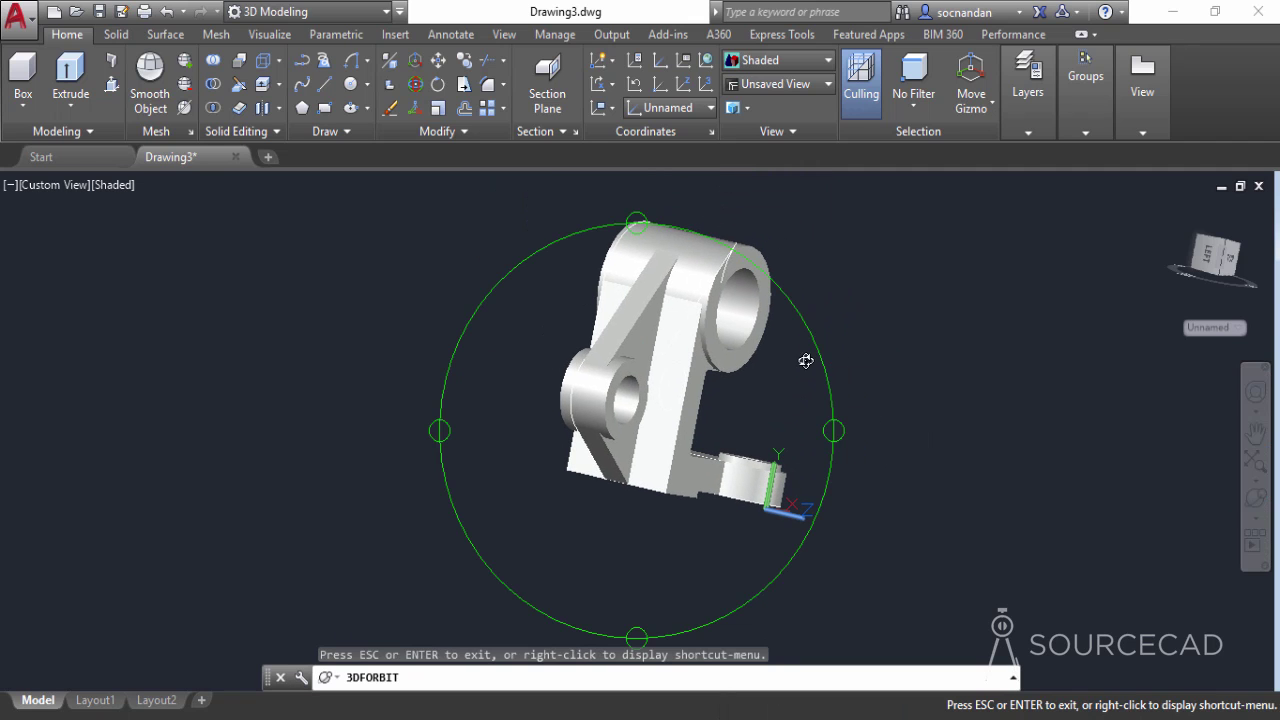
drag(690, 339, 622, 383)
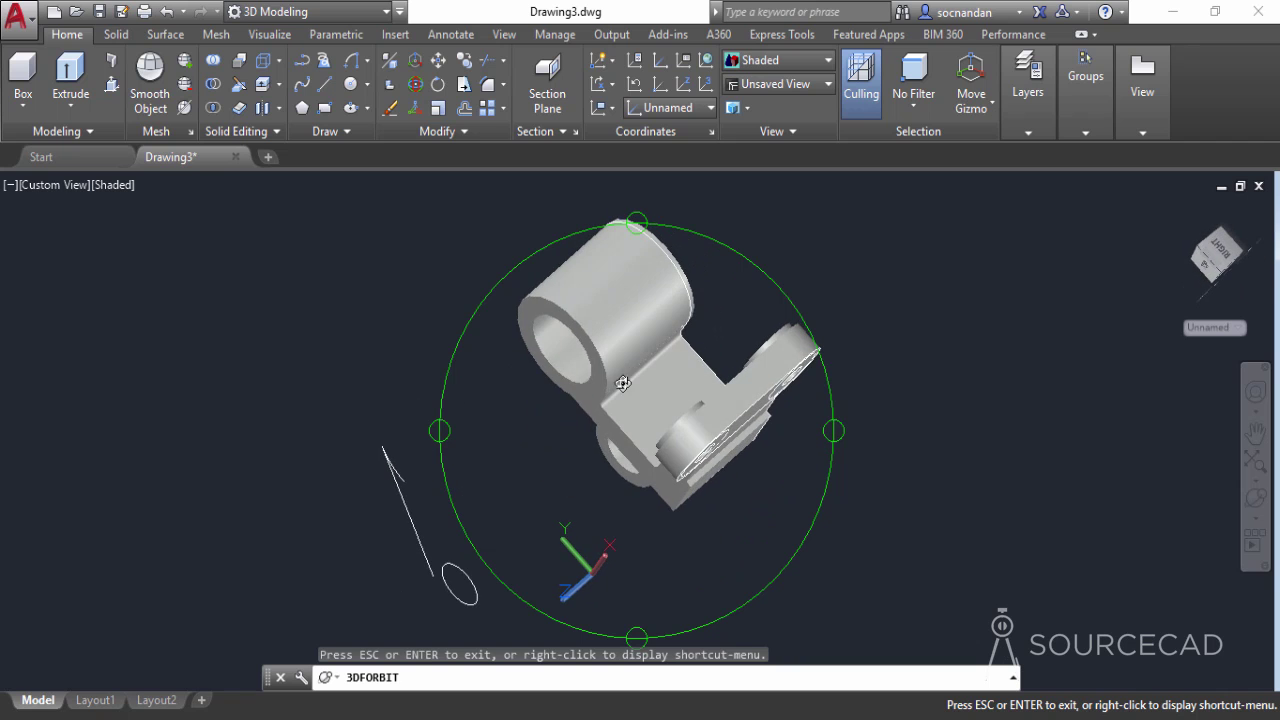
drag(581, 461, 453, 549)
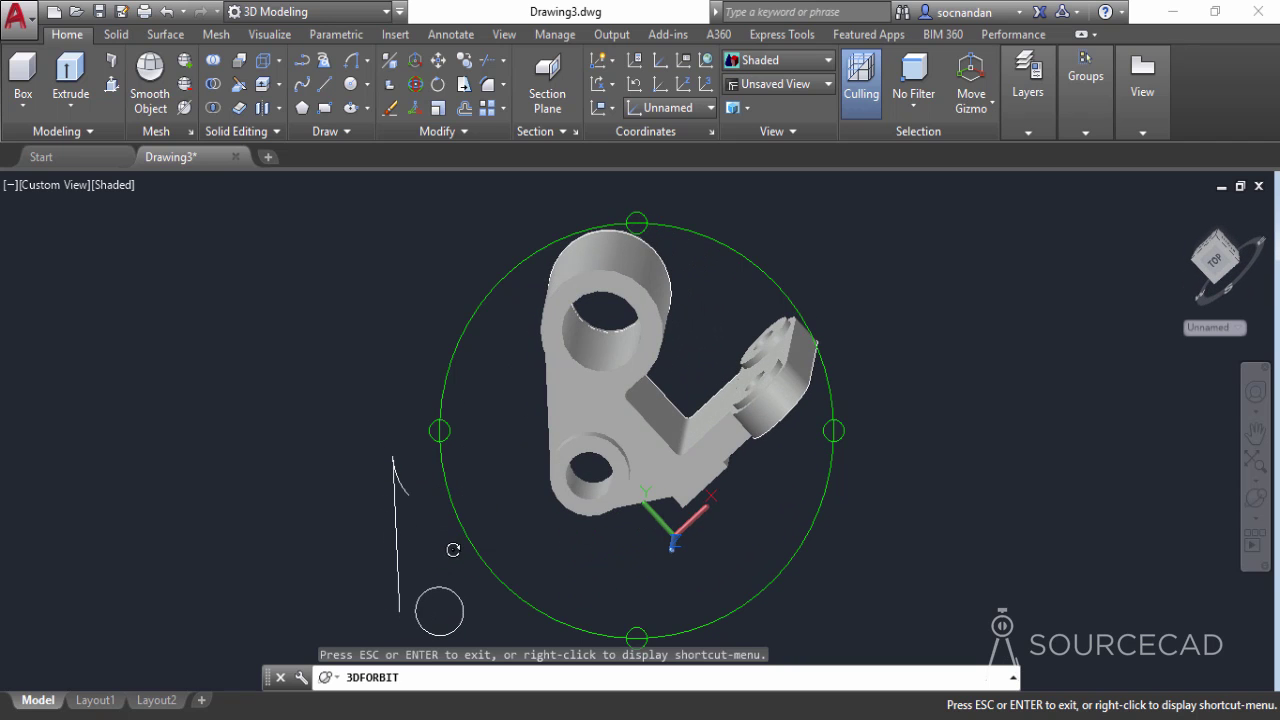
drag(552, 416, 691, 381)
right_click(834, 268)
click(866, 278)
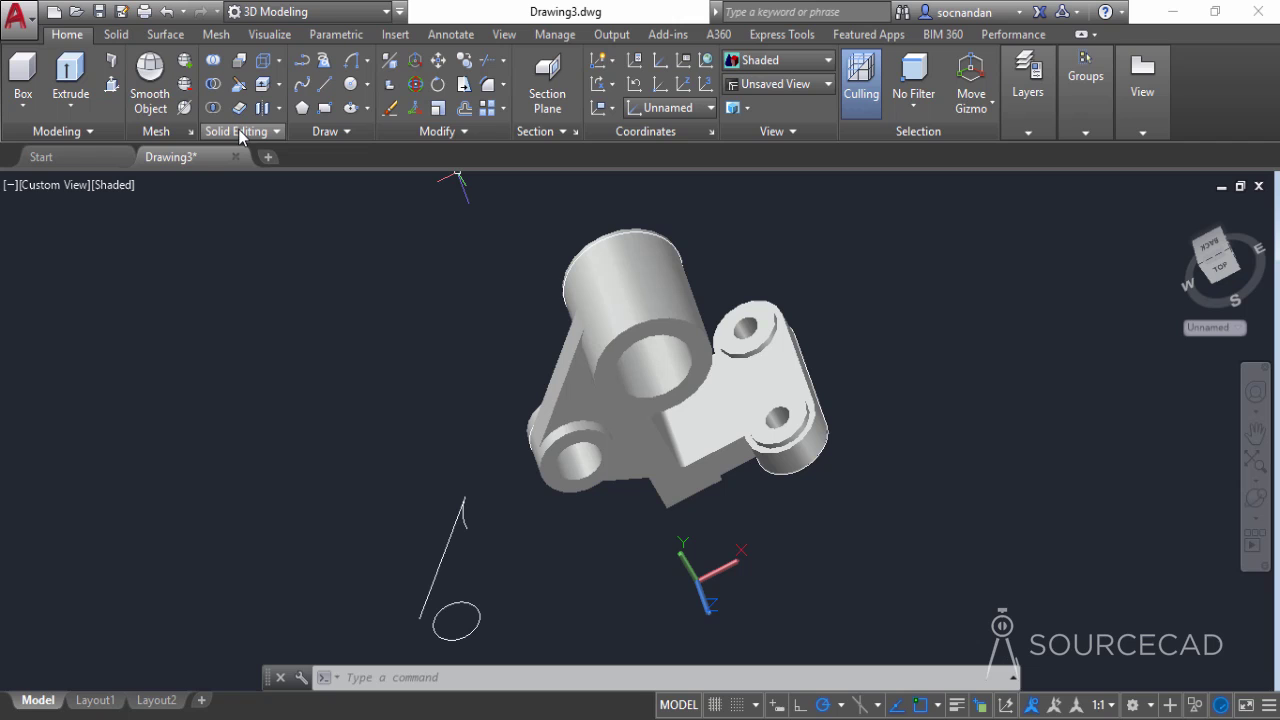
click(213, 68)
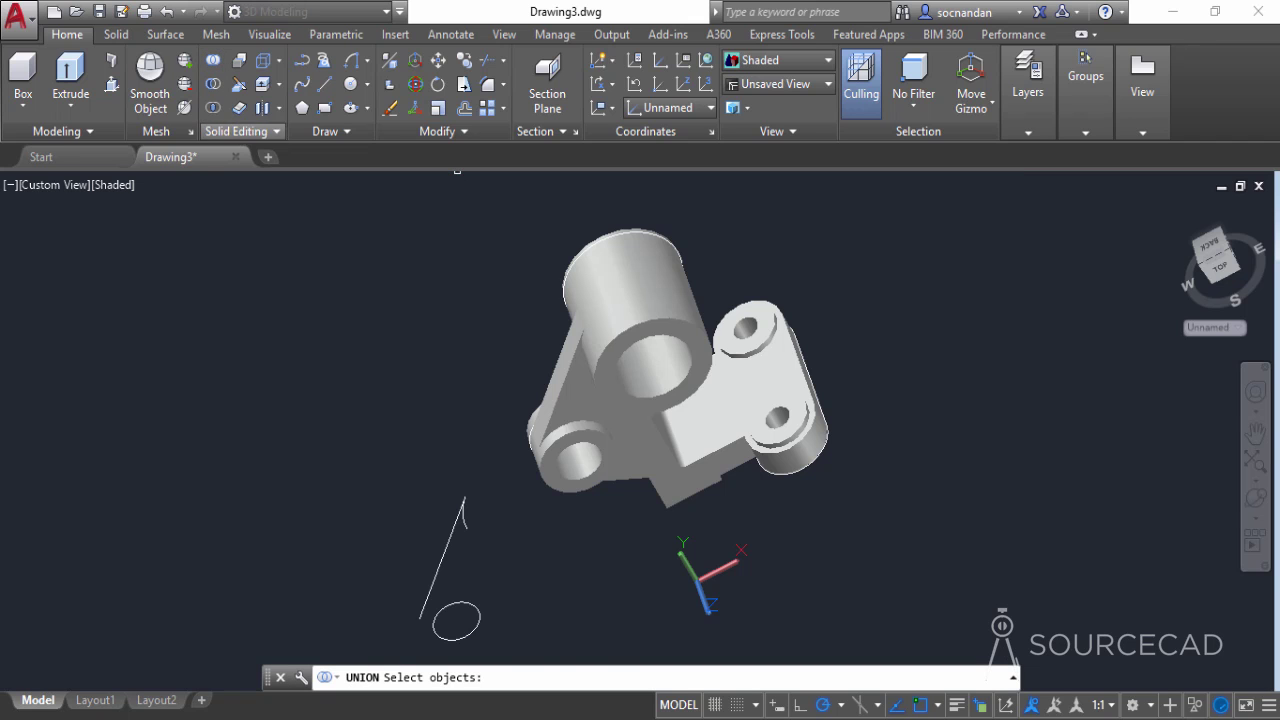
click(457, 222)
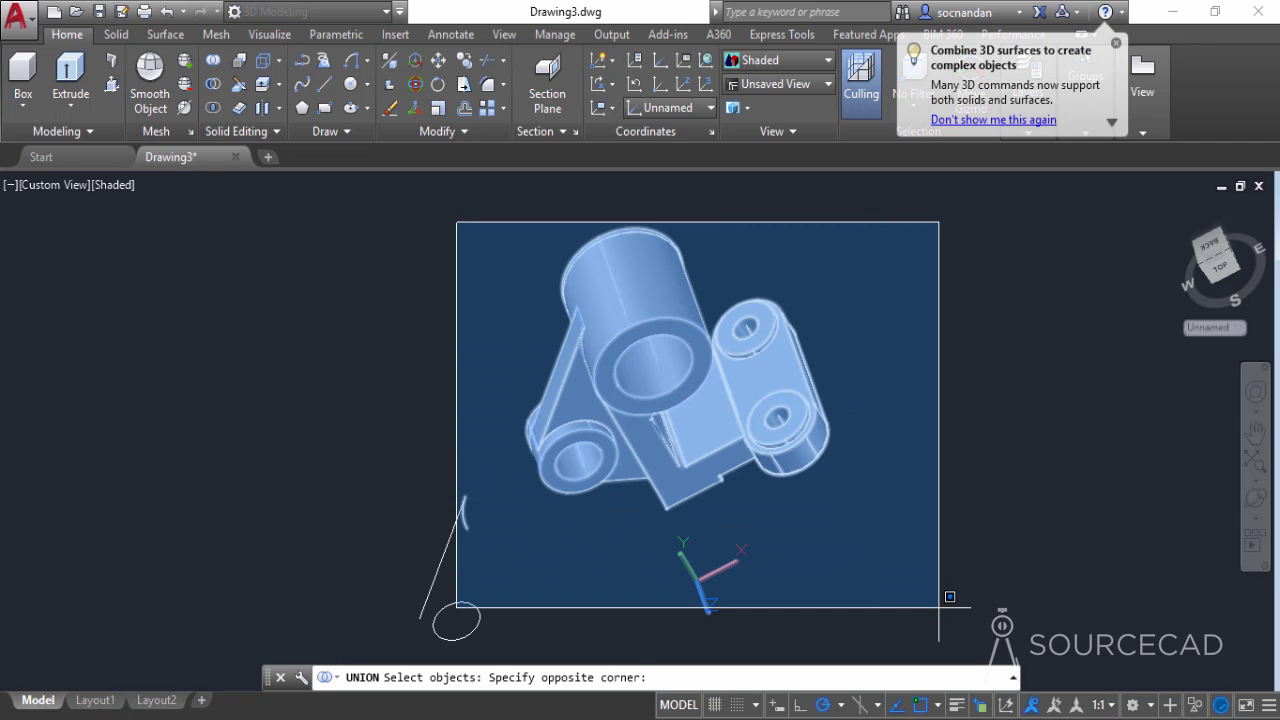
click(951, 607)
key(Return)
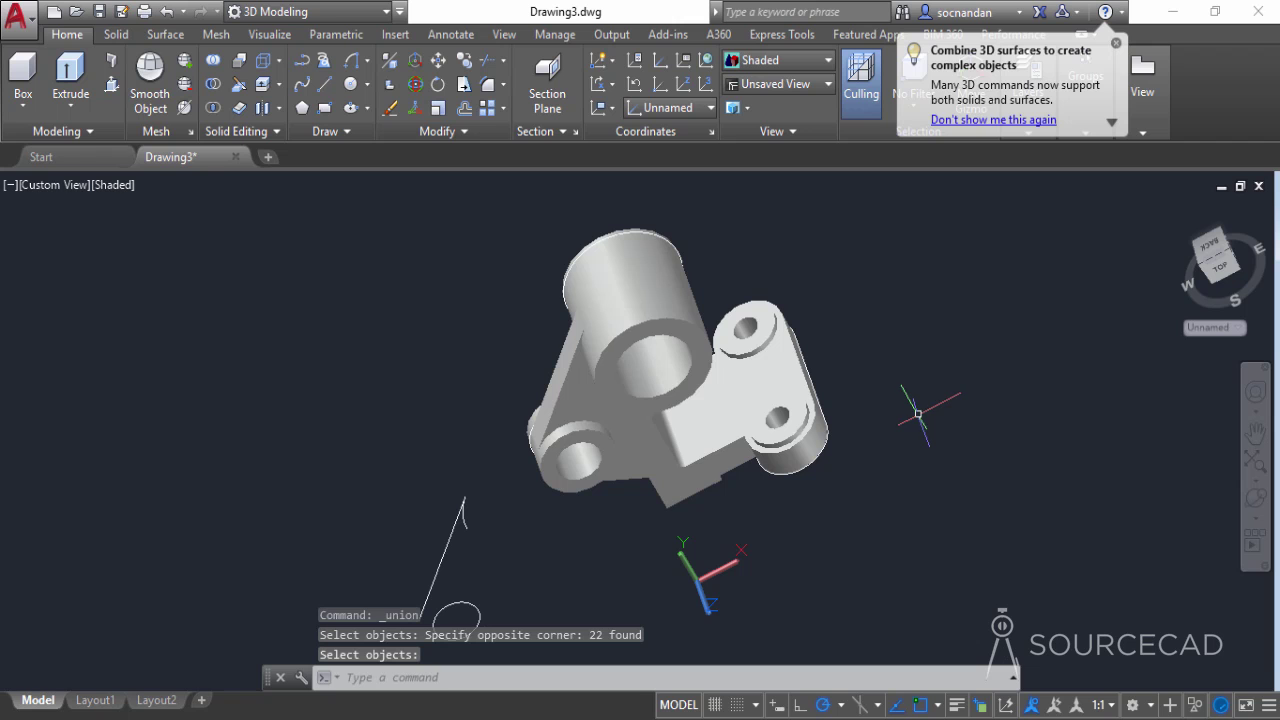
Move the unioned solid horizontally away from the original 2D sketch geometry
click(645, 325)
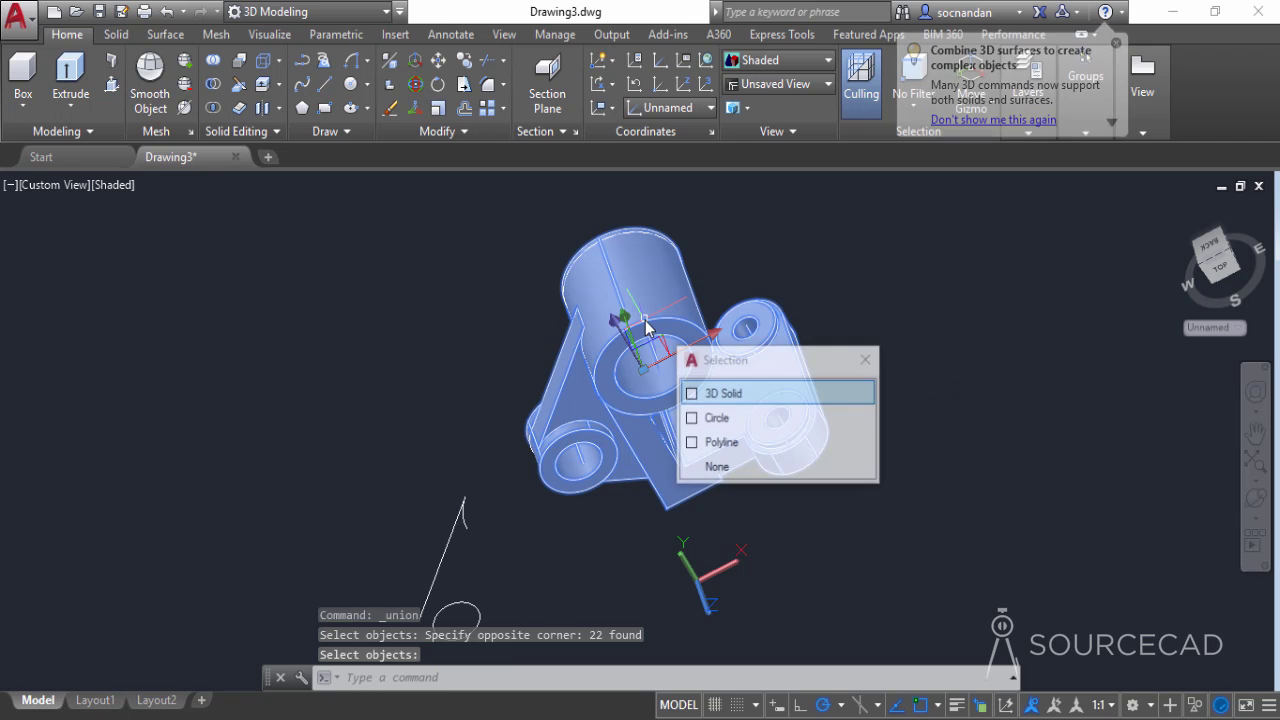
click(439, 62)
click(484, 279)
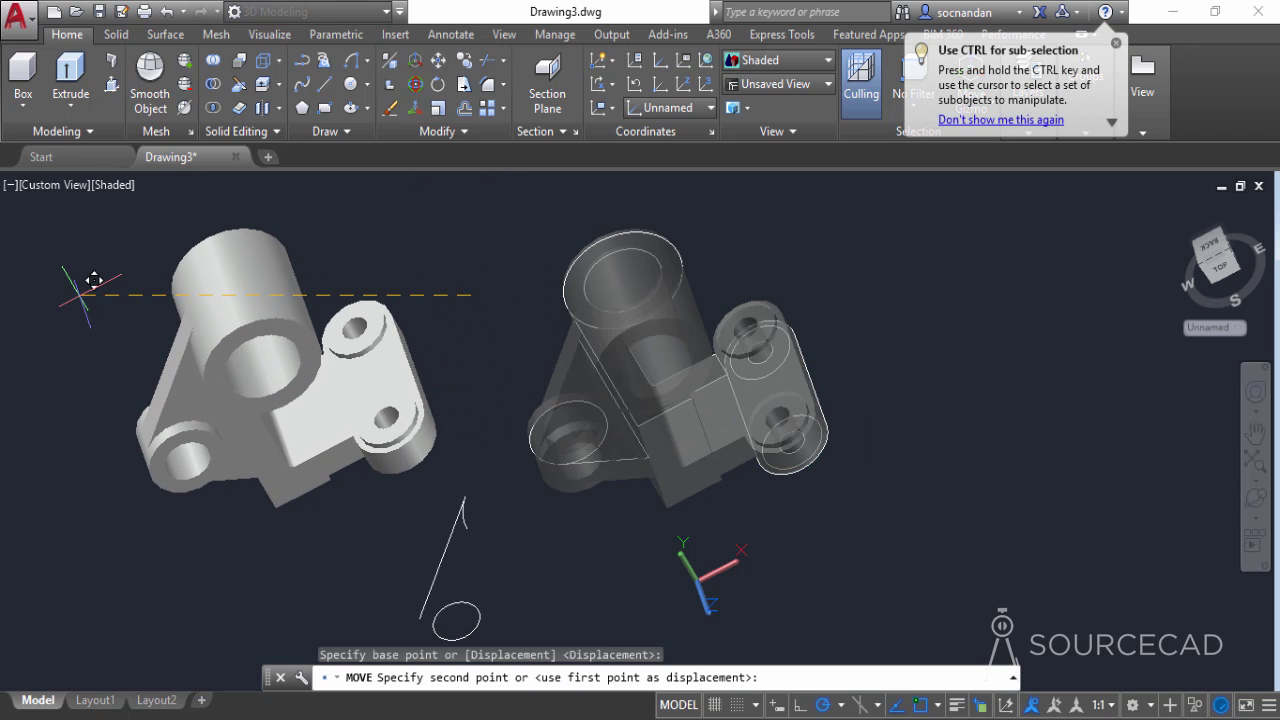
click(78, 295)
Erase all leftover 2D circles, lines, arcs and polylines, keeping only the unioned solid
click(887, 560)
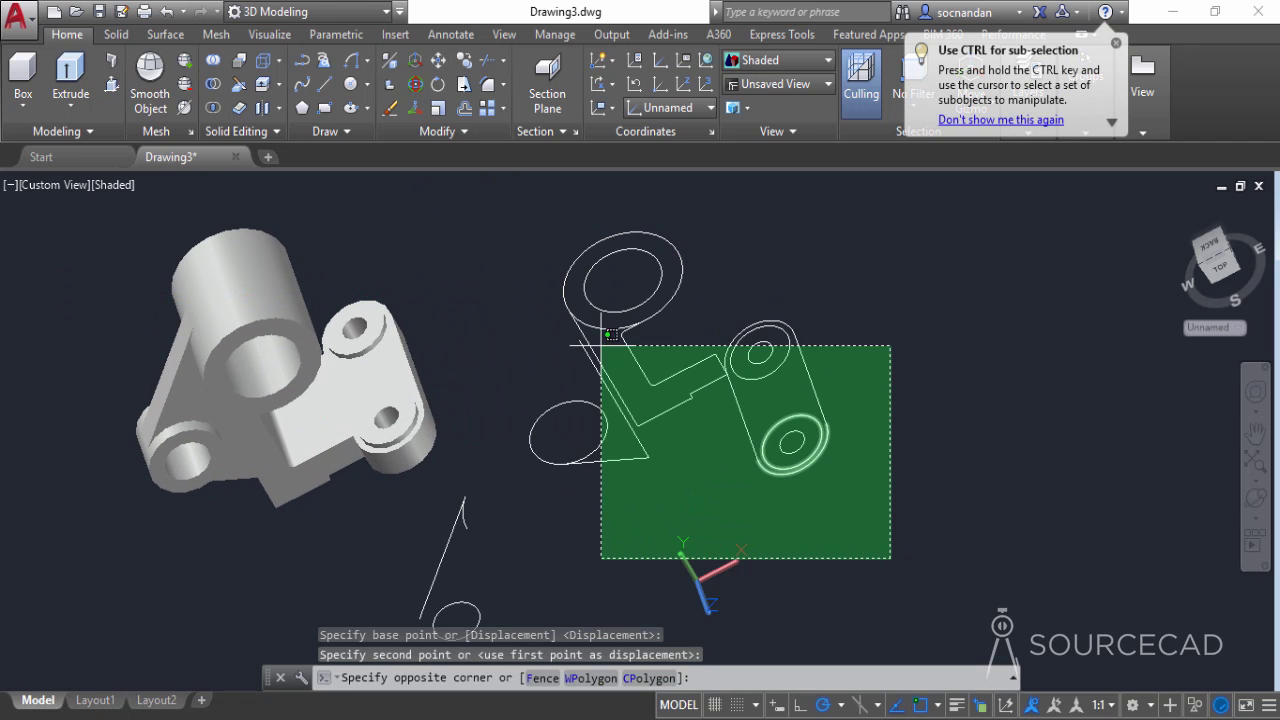
click(517, 228)
click(509, 548)
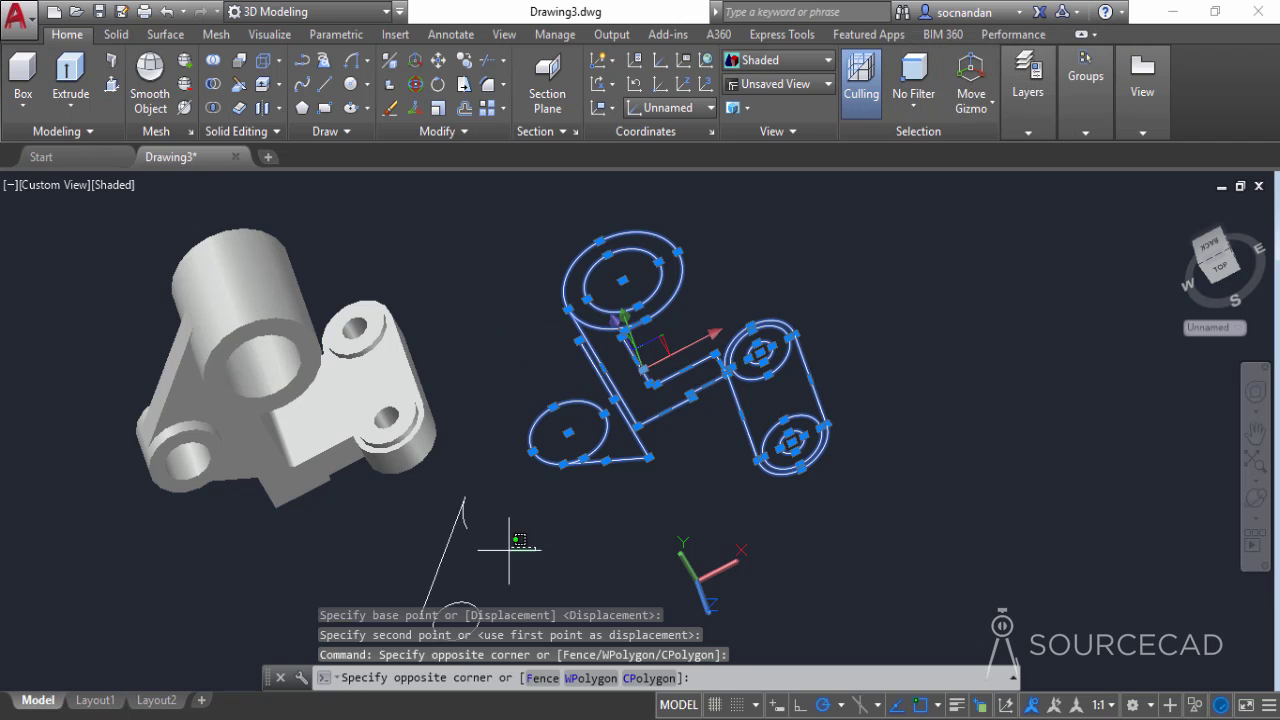
click(455, 487)
middle_drag(552, 555, 597, 465)
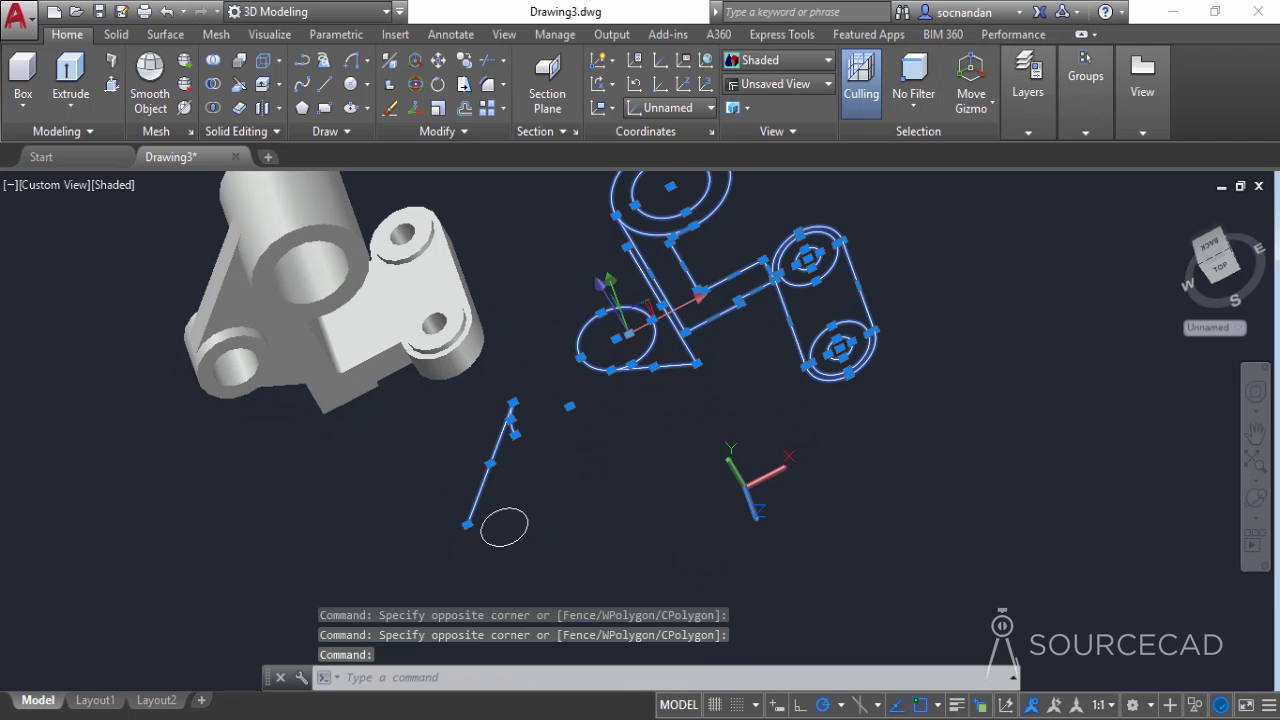
click(472, 466)
key(Delete)
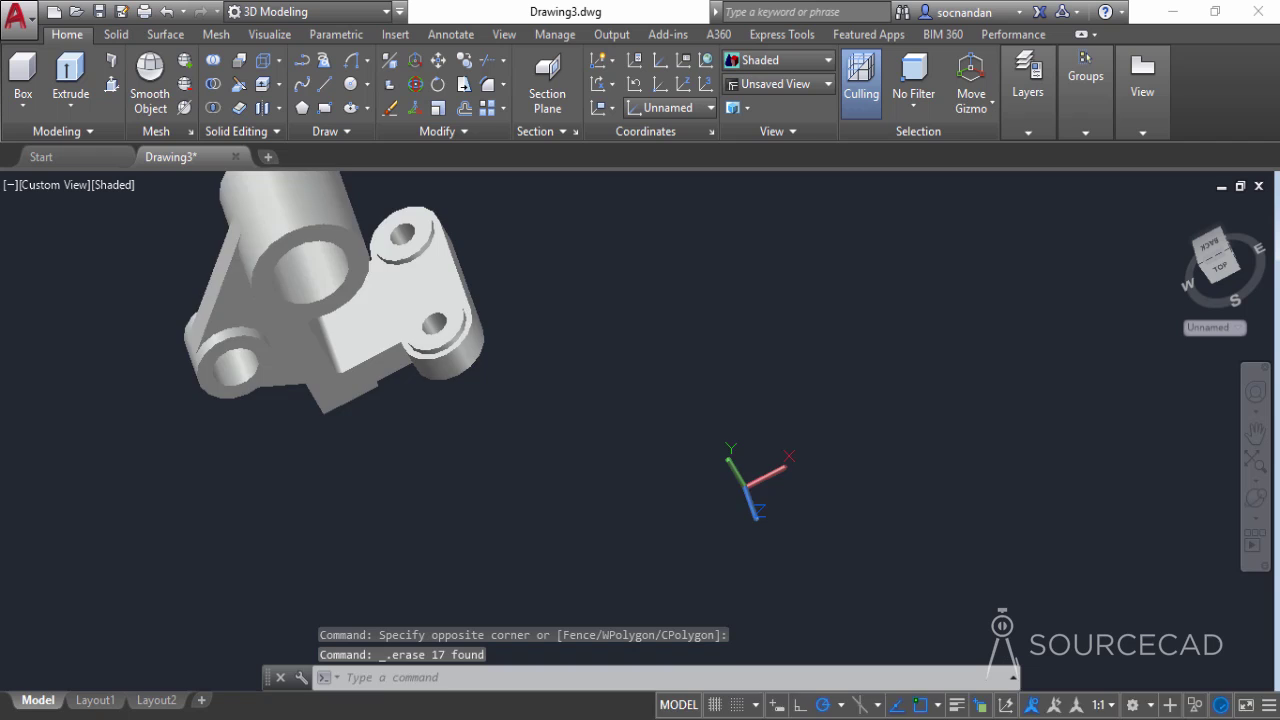
Orbit around the joined component to examine it from different sides
mouse_move(476, 364)
middle_down()
mouse_move(731, 477)
mouse_move(756, 463)
middle_up()
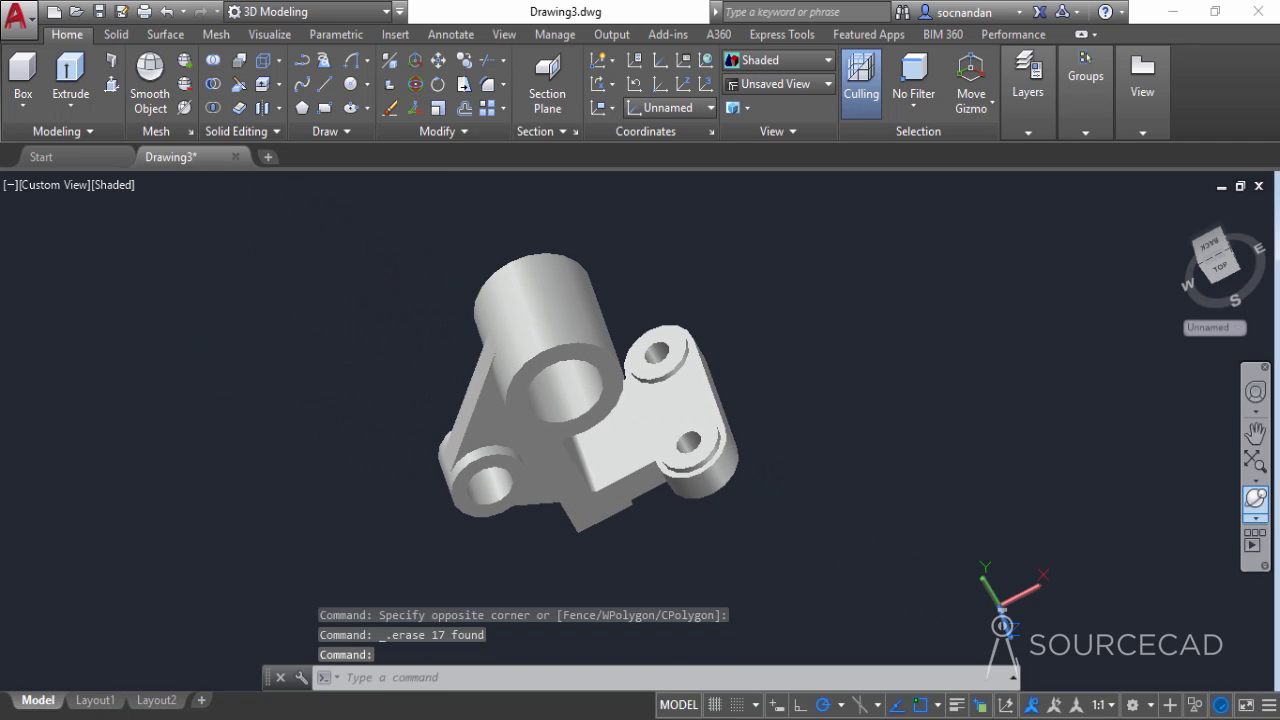
click(1255, 497)
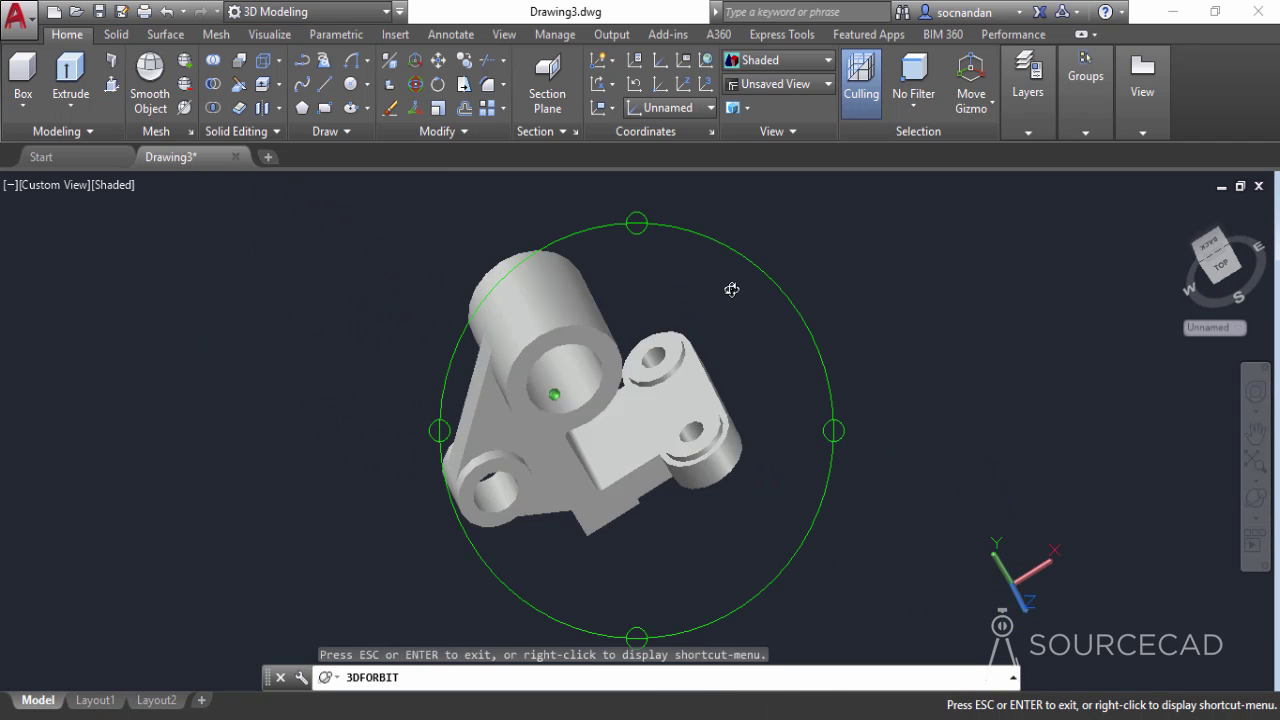